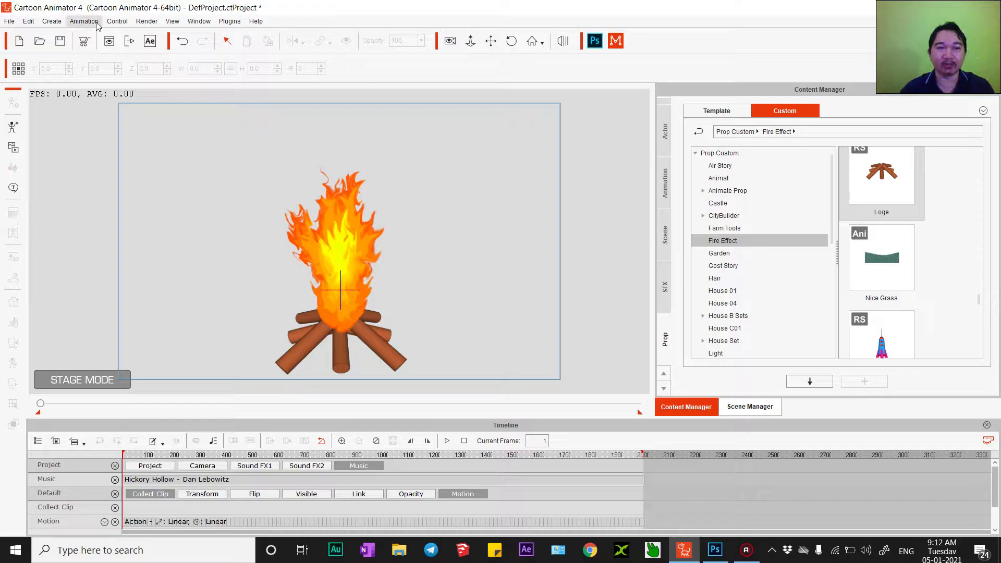
Turn off auto-hiding of the playbar, play the campfire animation and stop it
{"action": "left_click", "coordinate": [116, 21]}
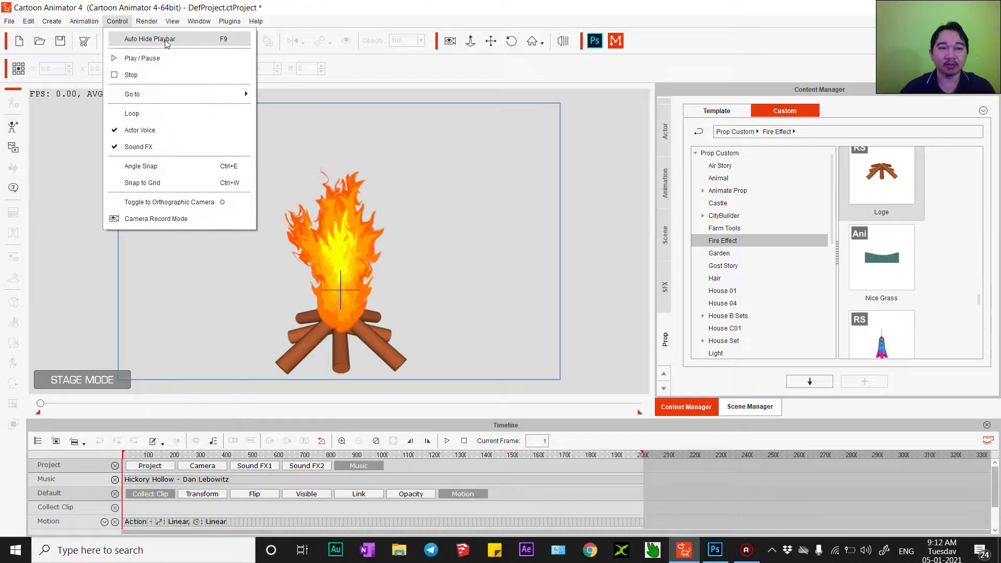
{"action": "left_click", "coordinate": [134, 38]}
{"action": "left_click", "coordinate": [252, 405]}
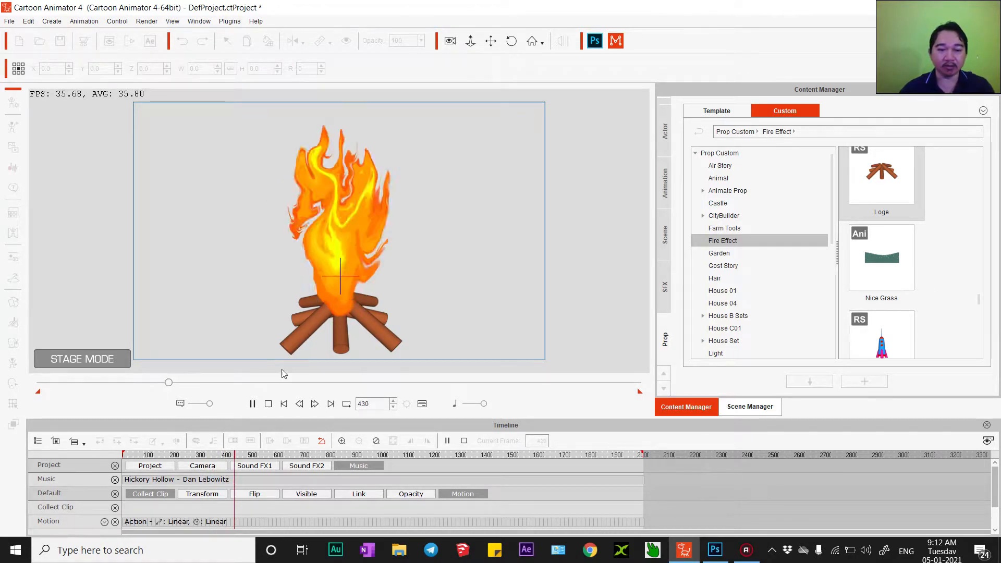
{"action": "left_click", "coordinate": [268, 404]}
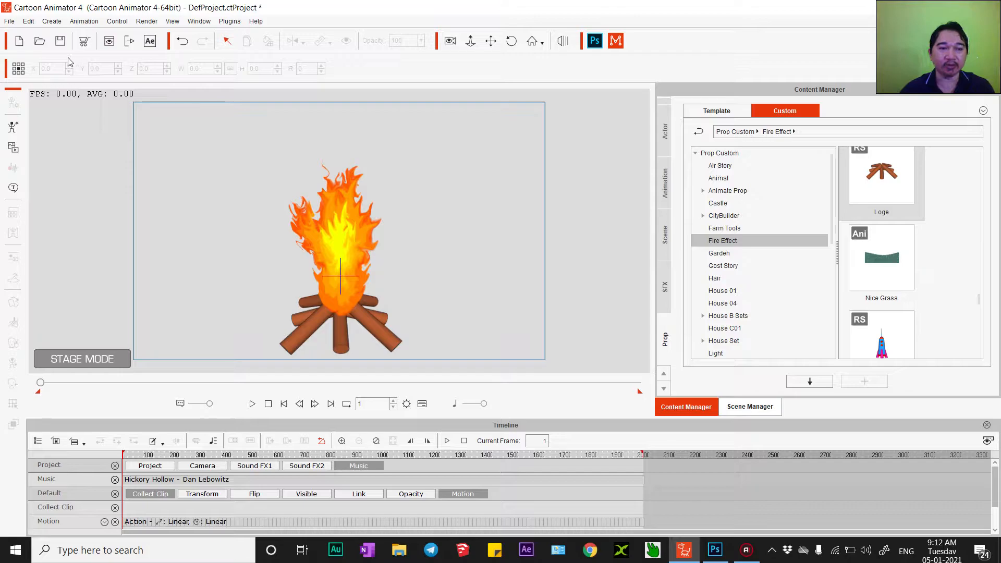
Save the flame on the stage as a custom prop named Fire New 05 in the Fire Effect library folder
{"action": "left_click", "coordinate": [328, 241]}
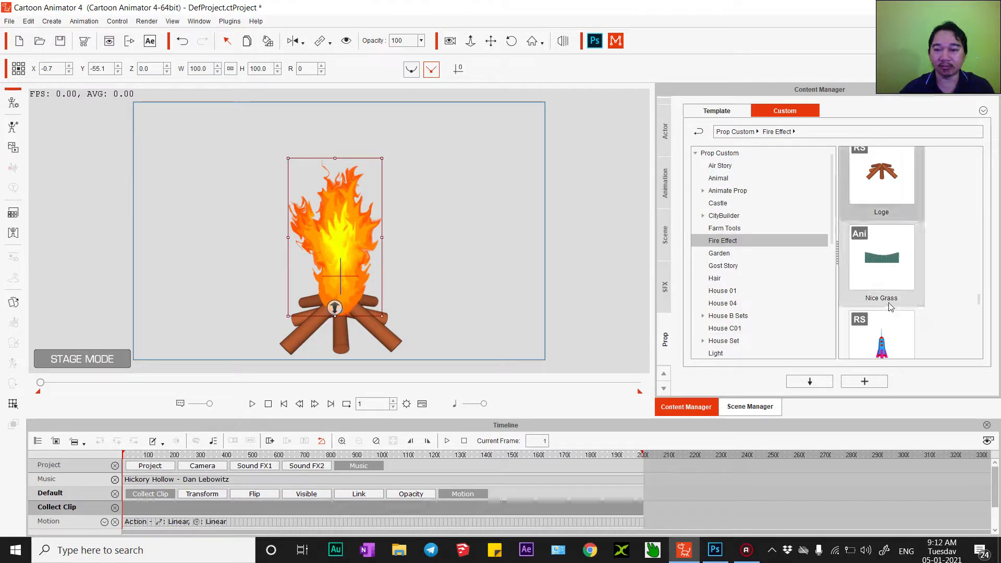
{"action": "left_click", "coordinate": [865, 381]}
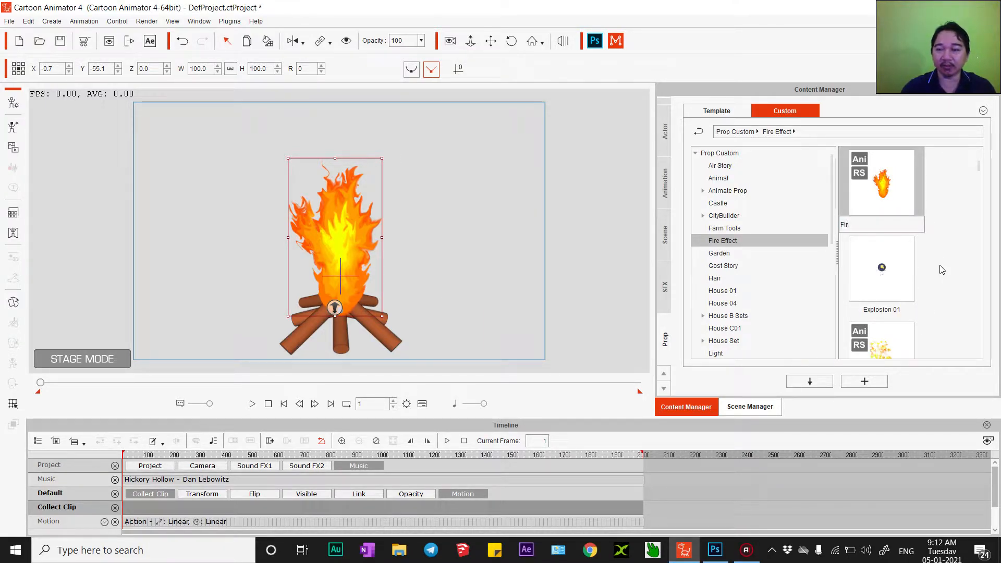
{"action": "type", "text": "New"}
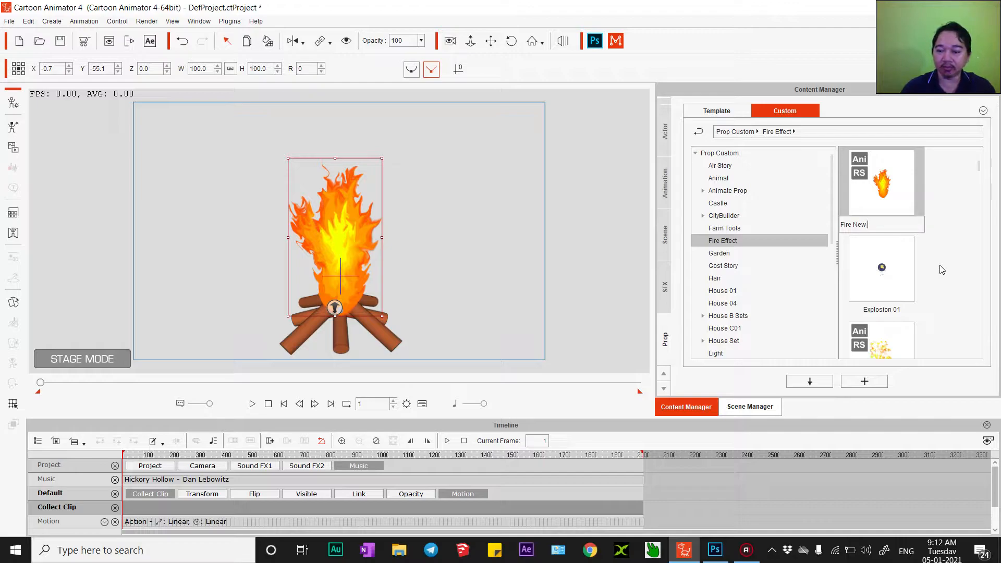
{"action": "type", "text": " 05"}
{"action": "key", "text": "Return"}
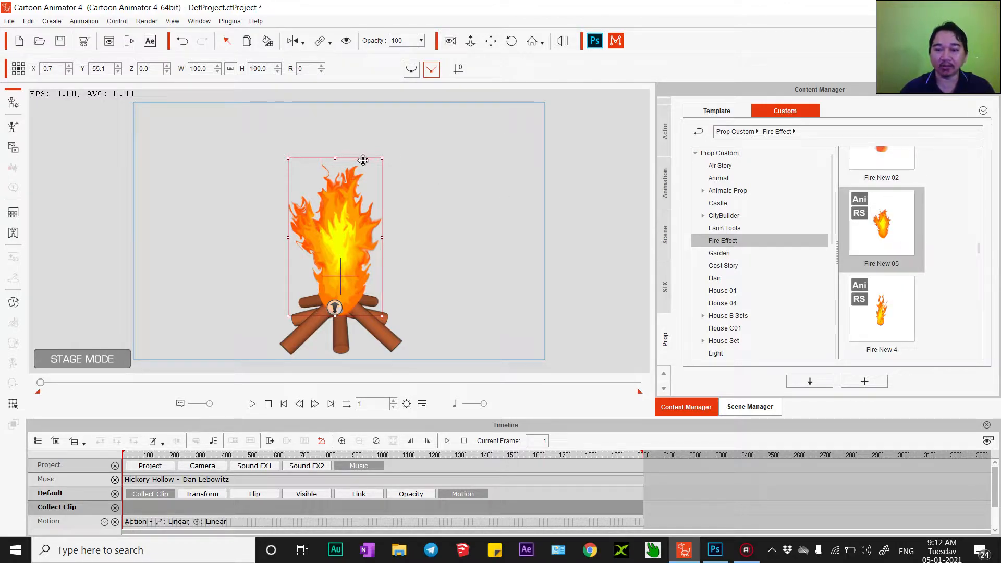
Start a new empty project and check the launch options for the PSD editor
{"action": "left_click", "coordinate": [513, 270]}
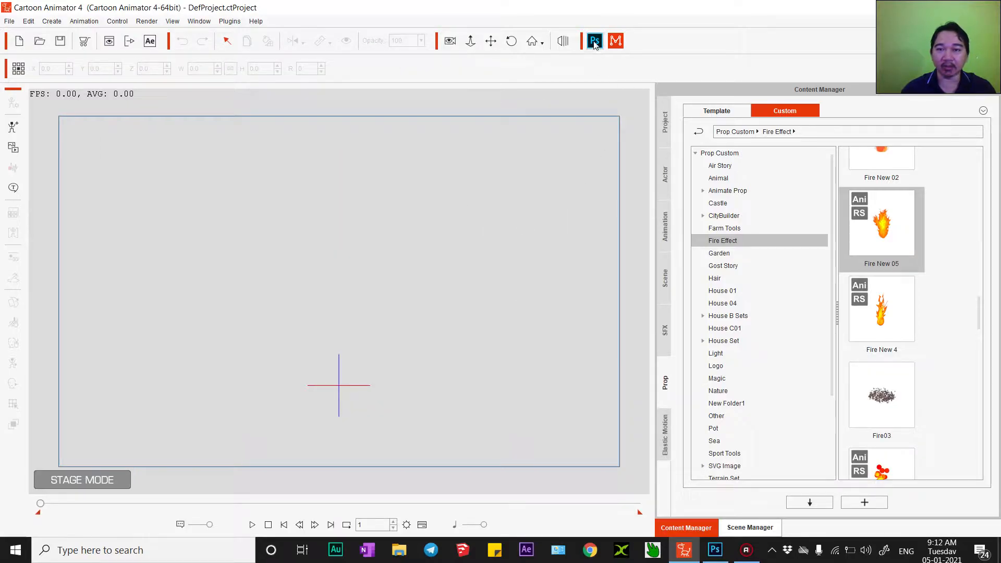
{"action": "left_click", "coordinate": [595, 43]}
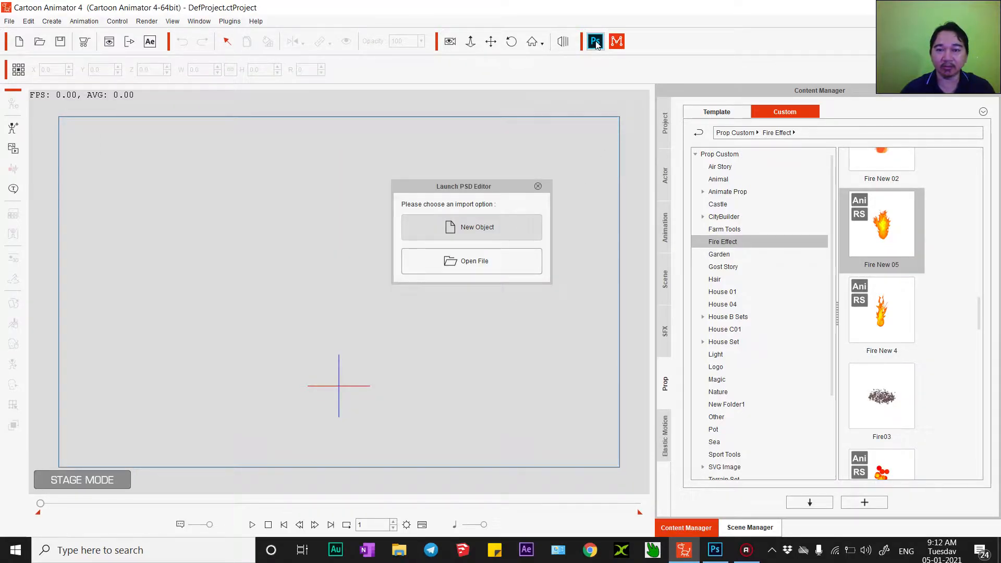
{"action": "left_click", "coordinate": [538, 186]}
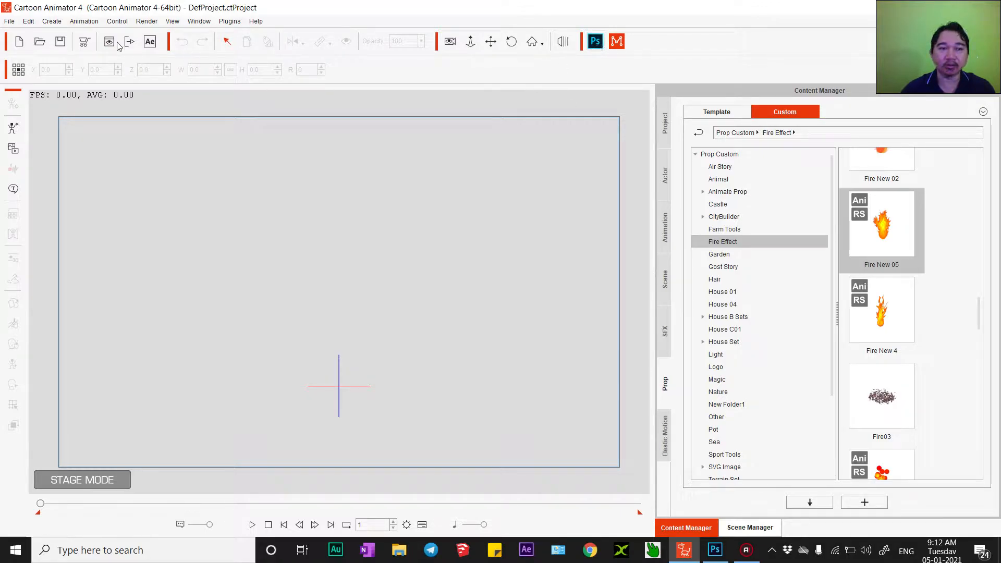
Review the image editor path and launch settings in the image preferences, and look through the Desktop in the executable file chooser
{"action": "left_click", "coordinate": [29, 21]}
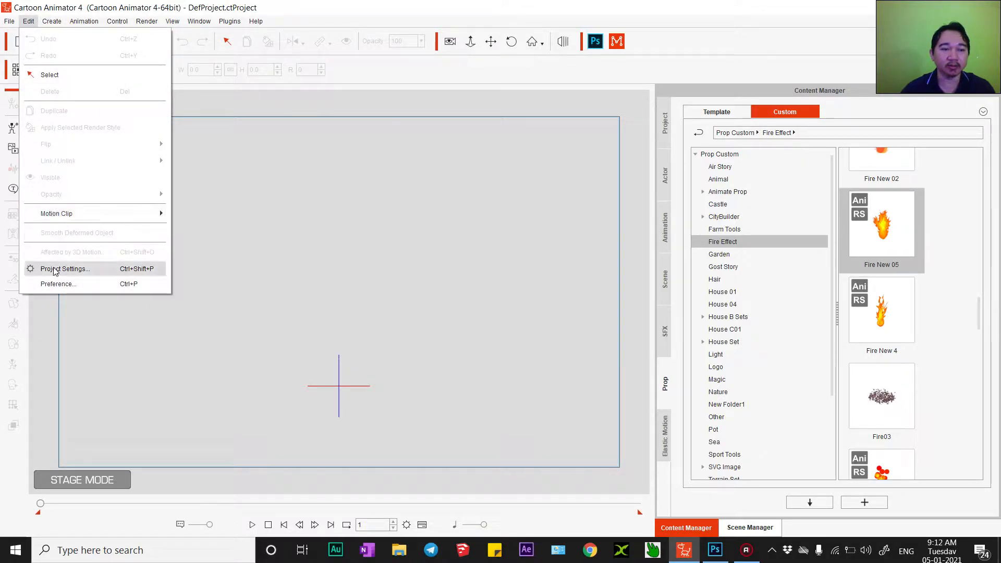
{"action": "left_click", "coordinate": [52, 286]}
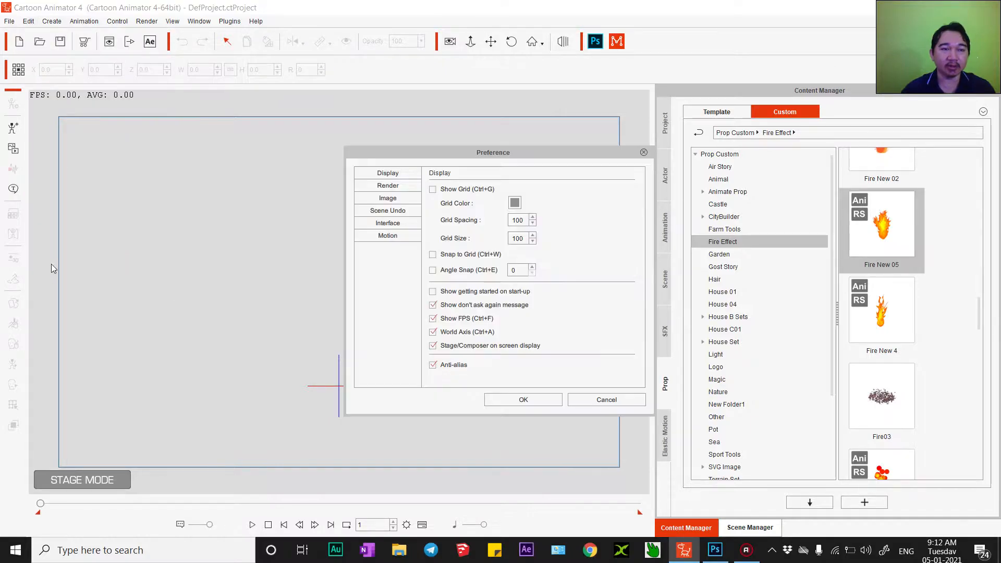
{"action": "left_click", "coordinate": [387, 199]}
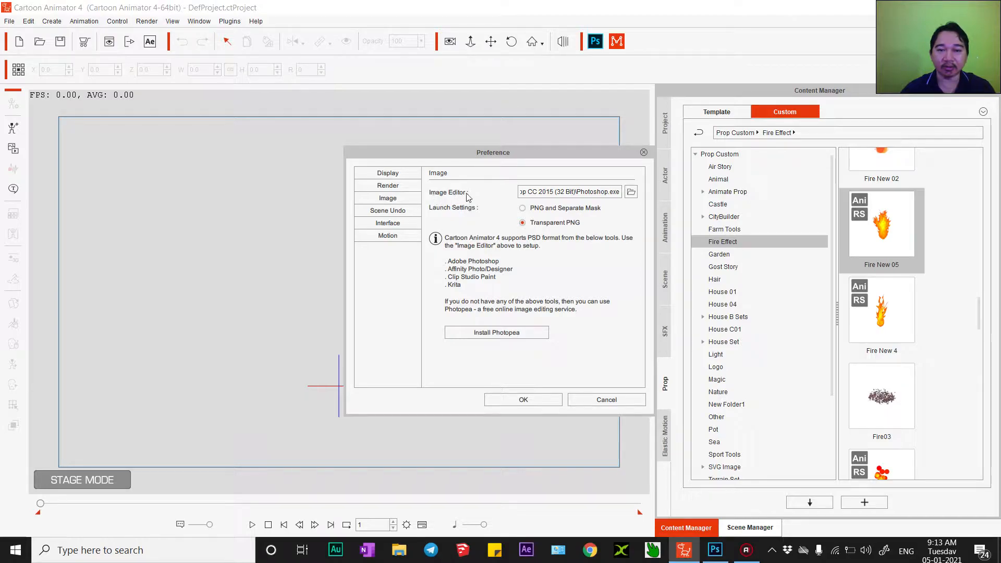
{"action": "left_click", "coordinate": [630, 193]}
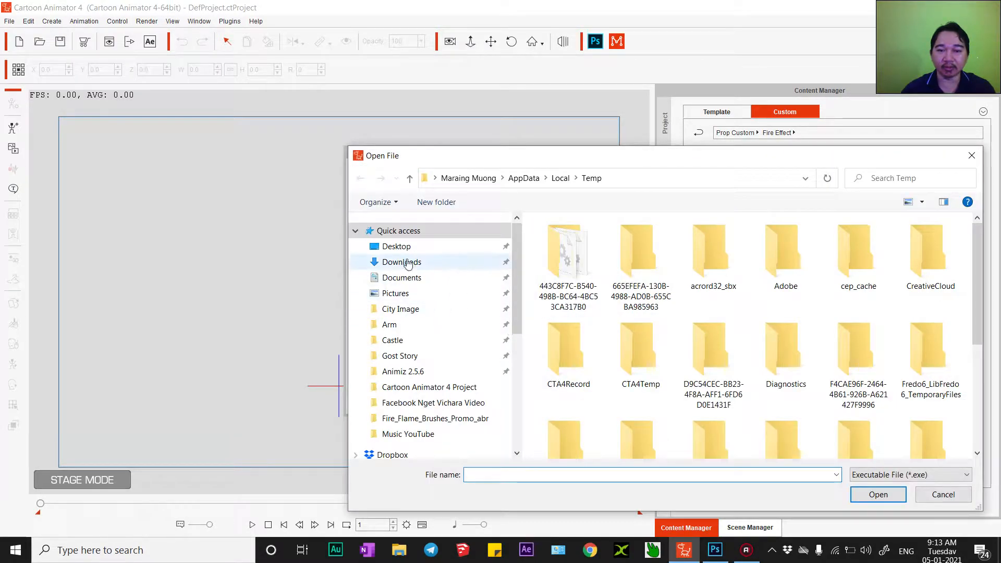
{"action": "left_click", "coordinate": [396, 250]}
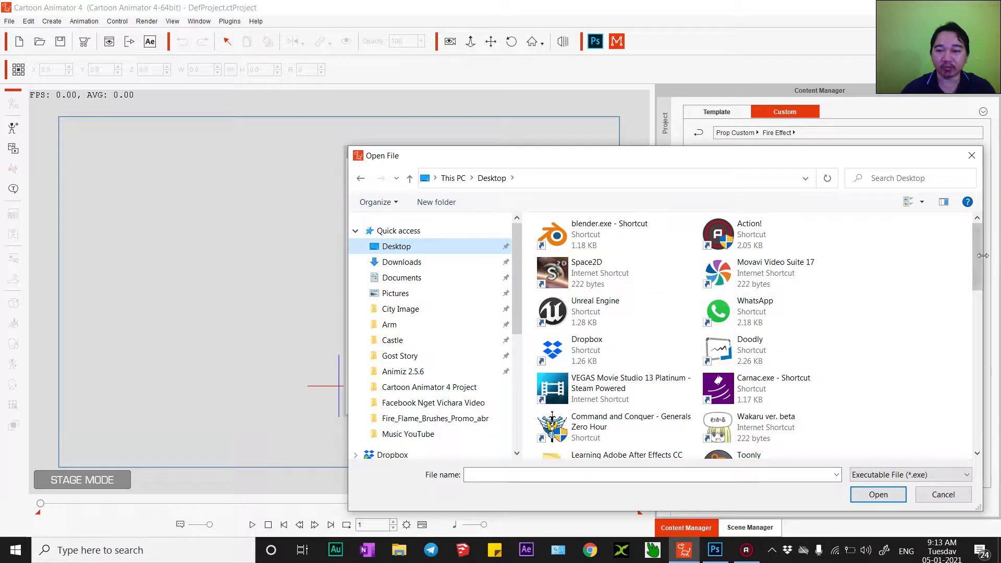
{"action": "left_click_drag", "start_coordinate": [979, 268], "coordinate": [990, 235]}
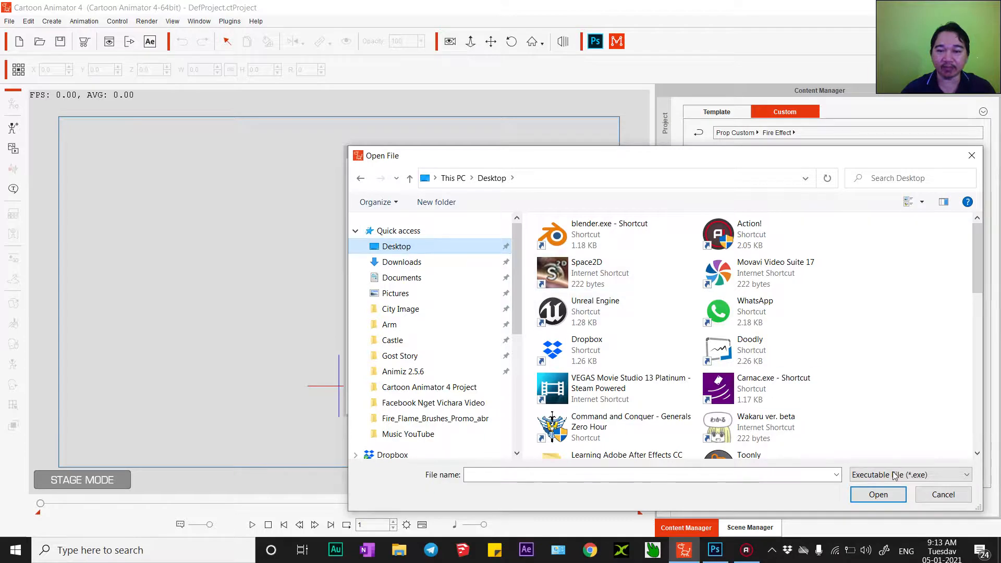
{"action": "left_click", "coordinate": [943, 494]}
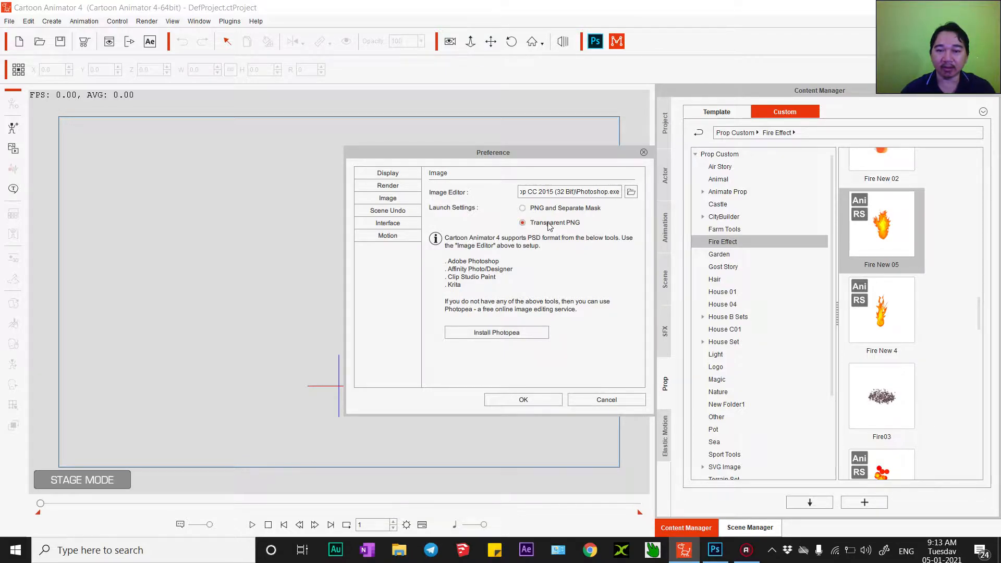
{"action": "left_click", "coordinate": [525, 397]}
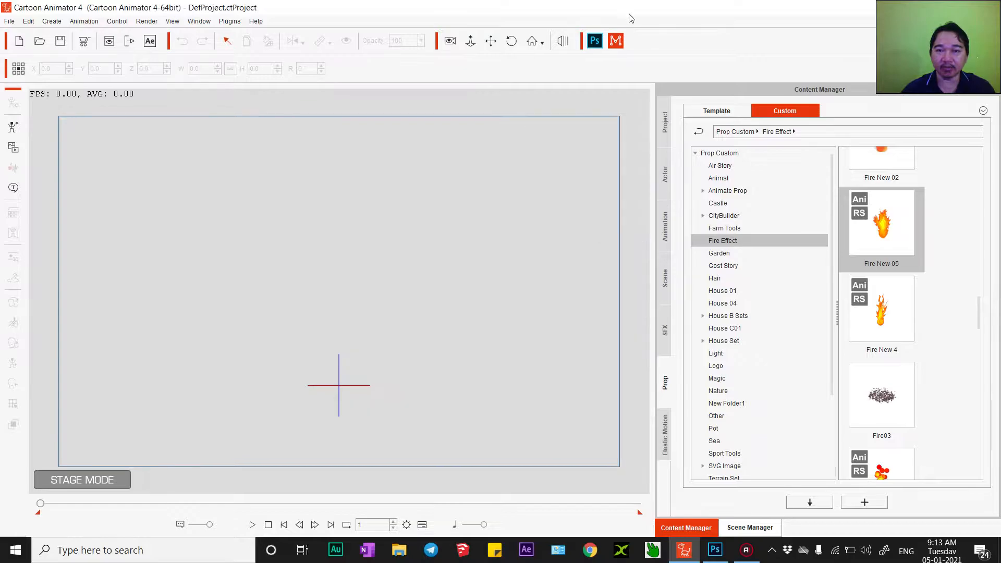
Launch a new object in Photoshop and close the older Default.psd and Default(0).psd documents
{"action": "left_click", "coordinate": [595, 41]}
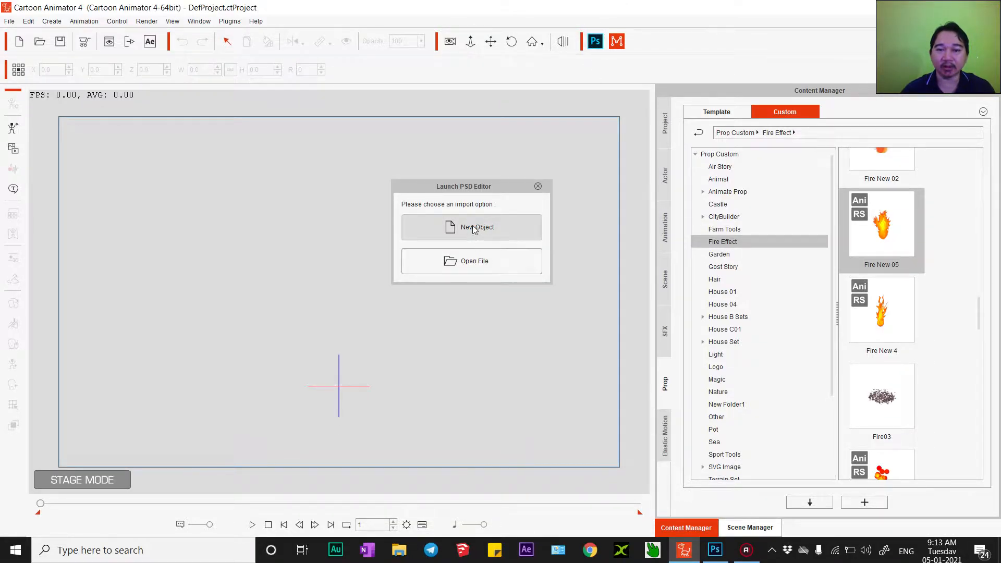
{"action": "left_click", "coordinate": [455, 219]}
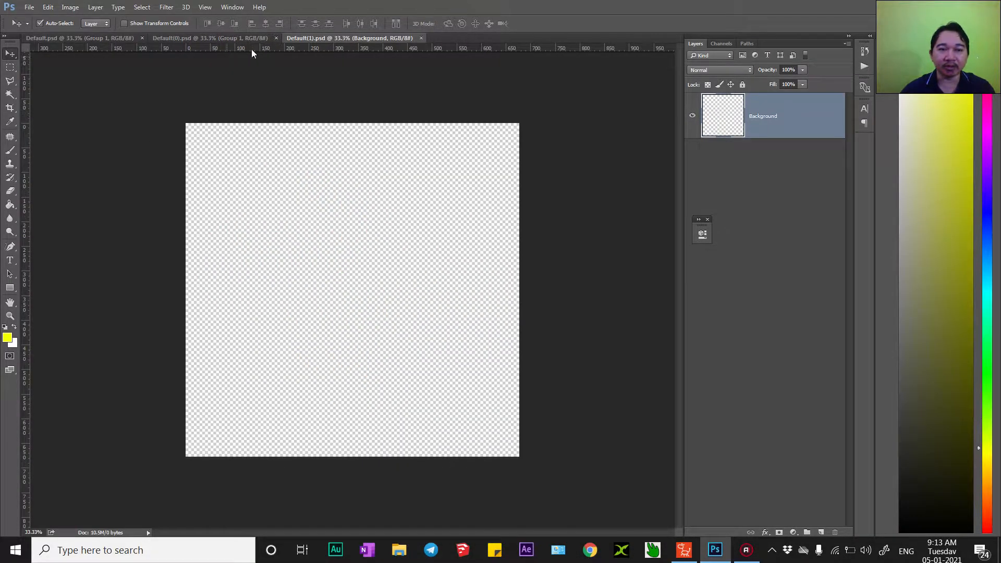
{"action": "left_click", "coordinate": [142, 38]}
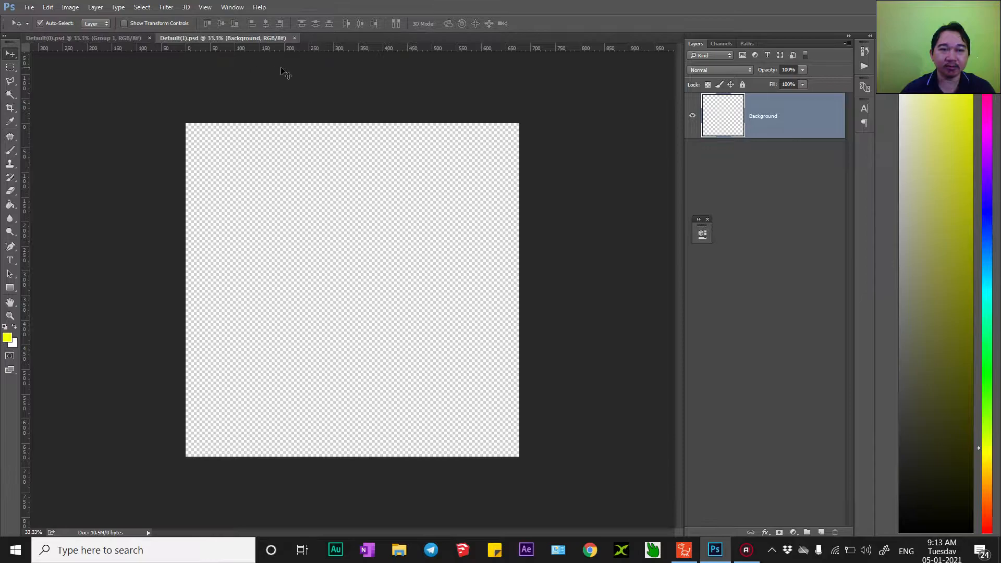
{"action": "left_click", "coordinate": [149, 38]}
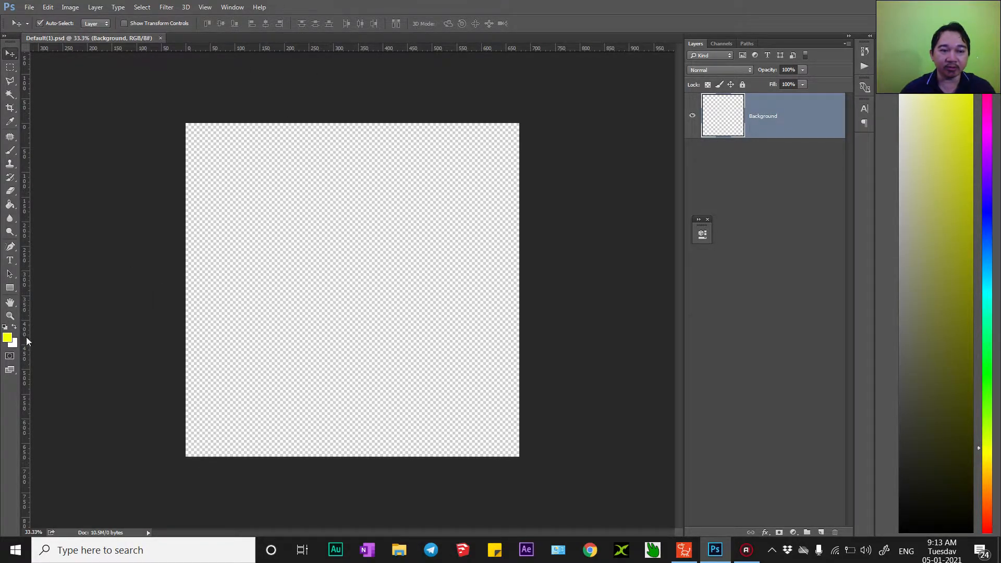
Place a vertical guide near the canvas centre and a horizontal guide in the lower part, toggling the rulers off and on
{"action": "left_click_drag", "start_coordinate": [26, 360], "coordinate": [356, 371]}
{"action": "left_click_drag", "start_coordinate": [379, 49], "coordinate": [422, 368]}
{"action": "key", "text": "ctrl+r"}
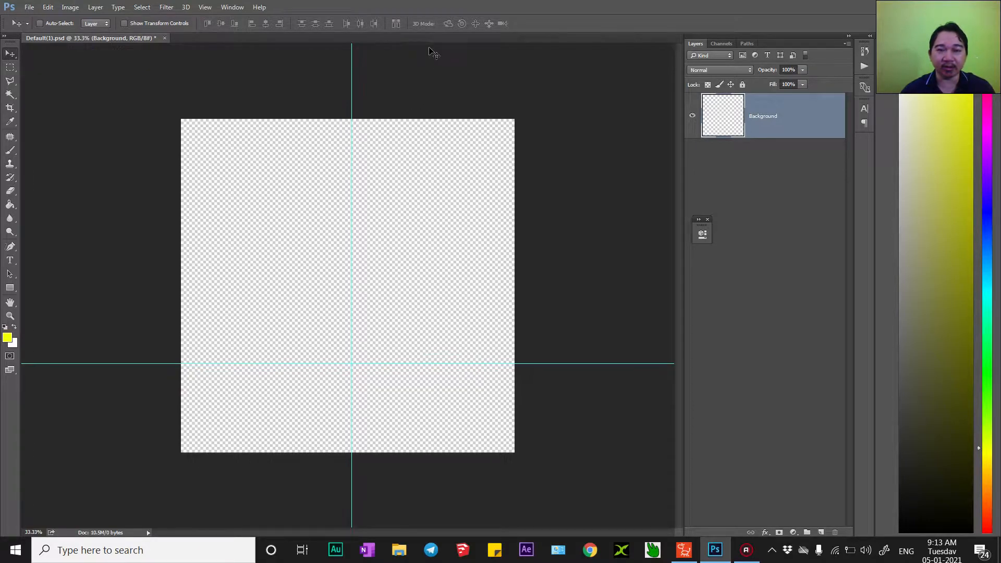
{"action": "key", "text": "ctrl+r"}
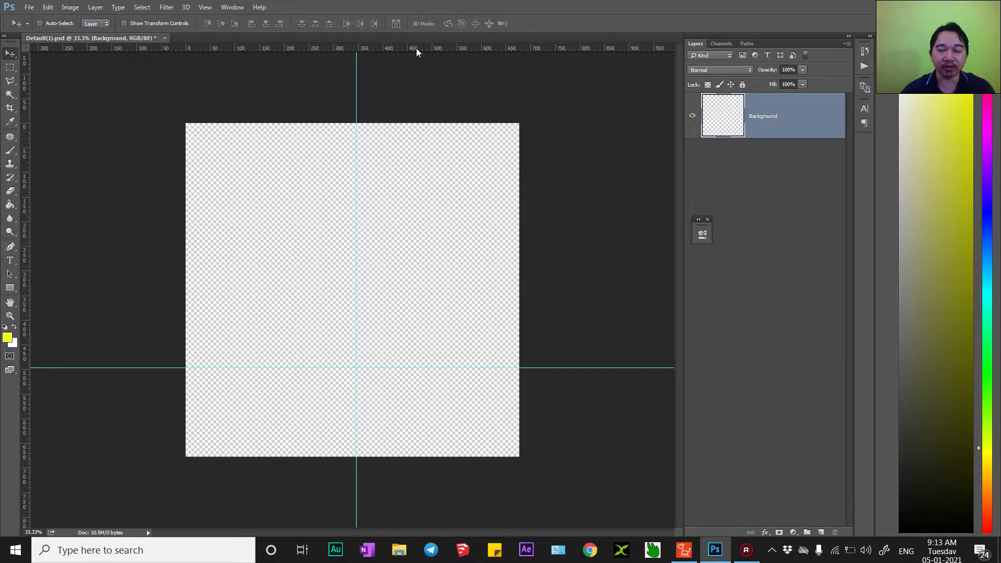
{"action": "key", "text": "ctrl+r"}
{"action": "key", "text": "ctrl+r"}
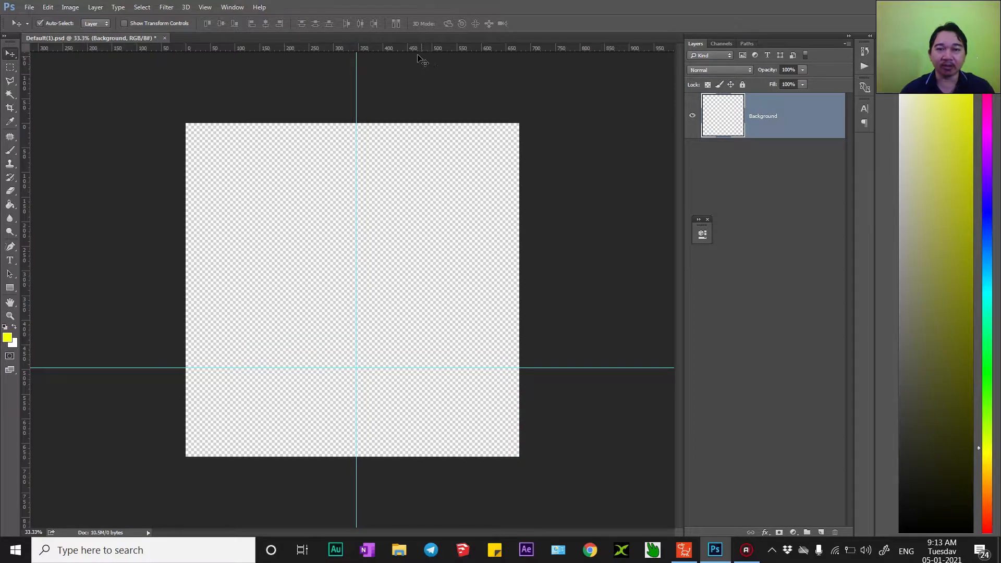
Add two horizontal guides above the existing one and a vertical guide on each side of the central one
{"action": "left_click_drag", "start_coordinate": [464, 49], "coordinate": [463, 316]}
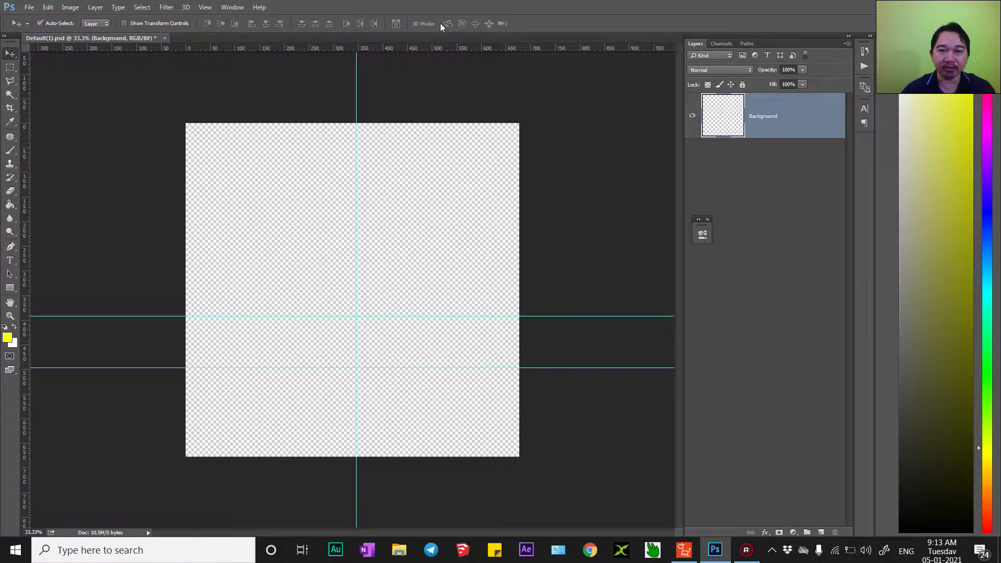
{"action": "left_click_drag", "start_coordinate": [438, 72], "coordinate": [458, 266]}
{"action": "left_click_drag", "start_coordinate": [26, 379], "coordinate": [329, 386]}
{"action": "left_click_drag", "start_coordinate": [22, 398], "coordinate": [384, 398]}
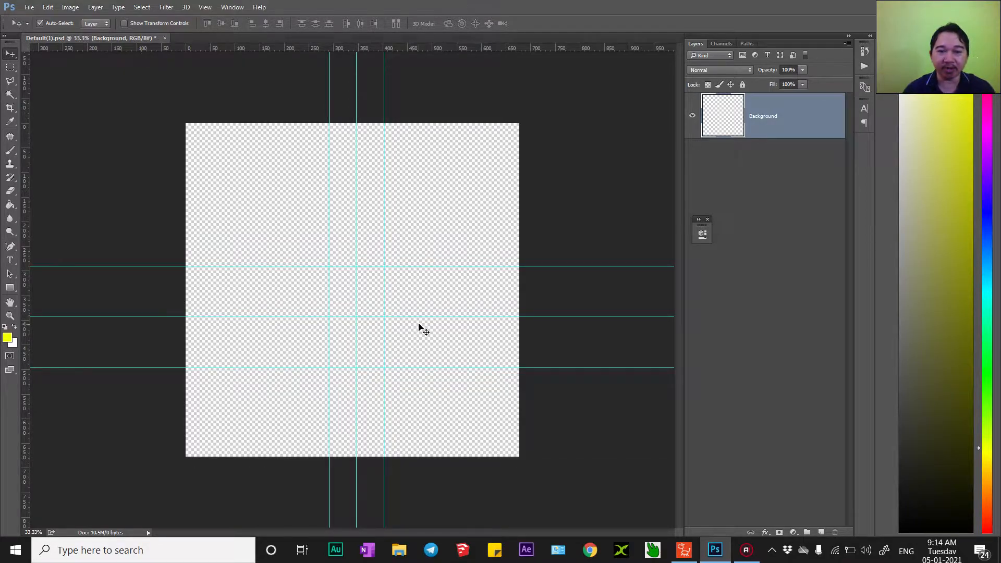
Browse the brush presets, choose a bristle brush at 250 px and try a dab on the canvas
{"action": "key", "text": "b"}
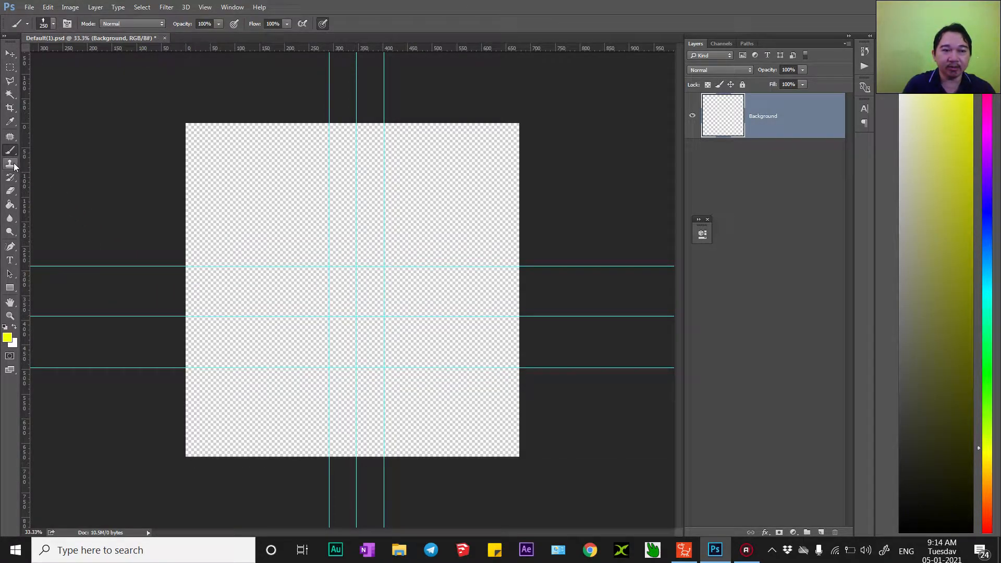
{"action": "left_click", "coordinate": [53, 24]}
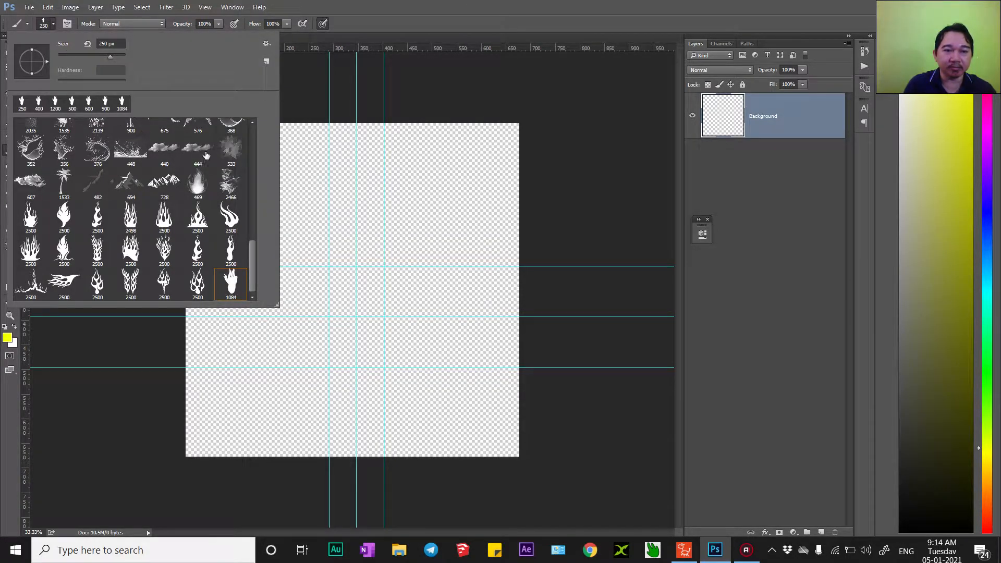
{"action": "mouse_move", "coordinate": [257, 255]}
{"action": "left_mouse_down"}
{"action": "mouse_move", "coordinate": [241, 141]}
{"action": "mouse_move", "coordinate": [261, 265]}
{"action": "mouse_move", "coordinate": [244, 252]}
{"action": "left_mouse_up"}
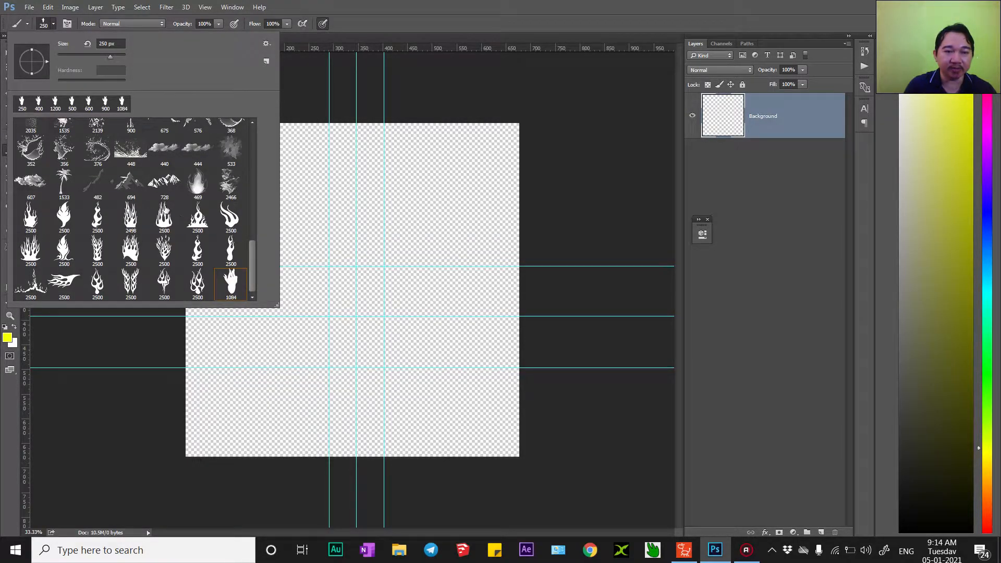
{"action": "left_click_drag", "start_coordinate": [251, 256], "coordinate": [241, 141]}
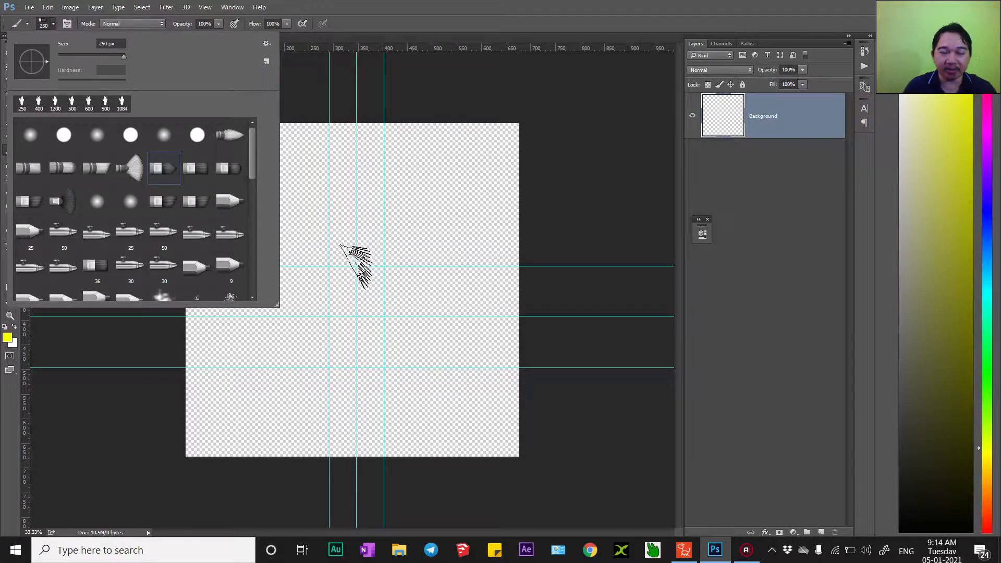
{"action": "left_click", "coordinate": [364, 263]}
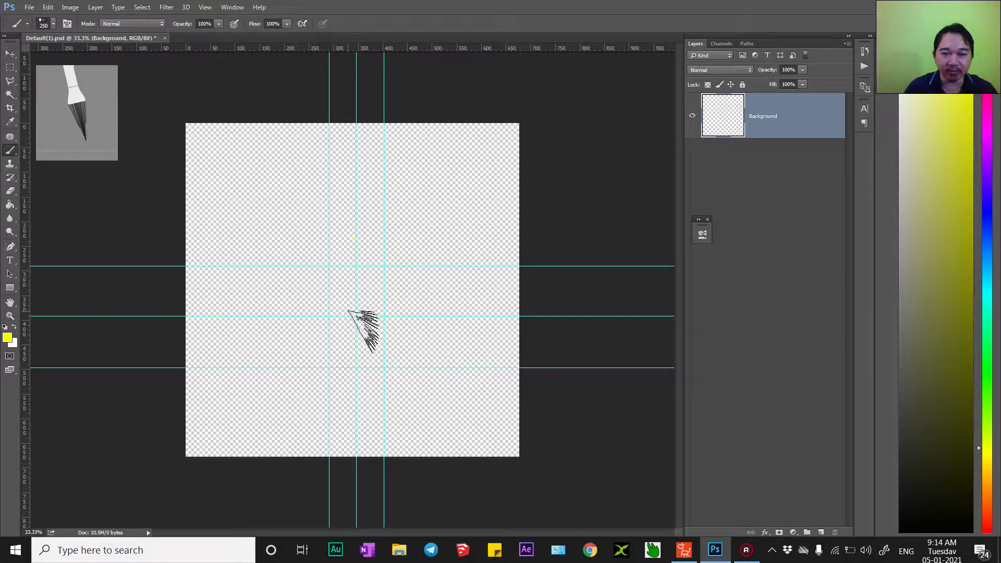
Reset the foreground colour to black and paint a flame silhouette with a rounded base and several upward tongues around the central guide
{"action": "left_click", "coordinate": [6, 327]}
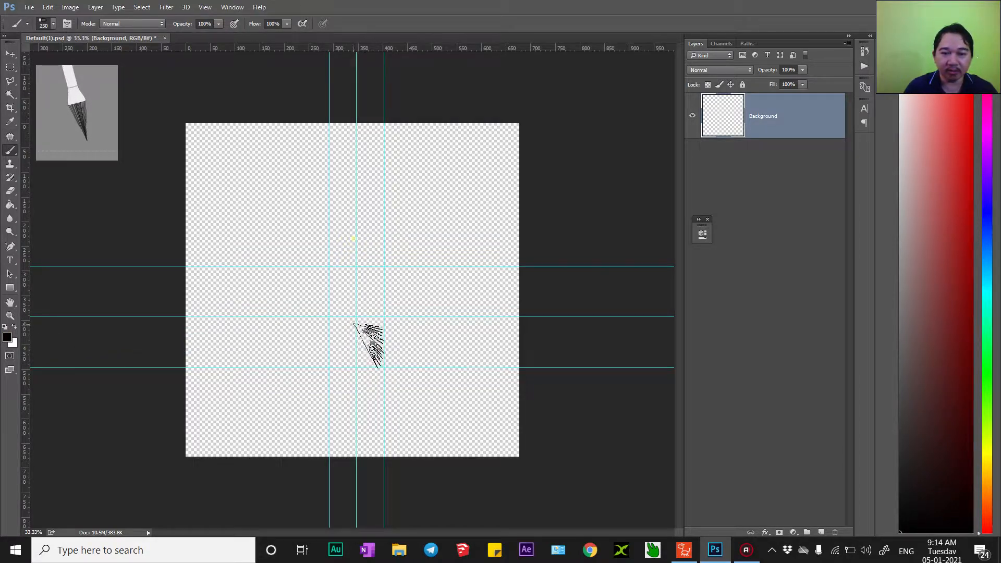
{"action": "mouse_move", "coordinate": [342, 313]}
{"action": "left_mouse_down"}
{"action": "mouse_move", "coordinate": [379, 330]}
{"action": "mouse_move", "coordinate": [357, 343]}
{"action": "mouse_move", "coordinate": [371, 345]}
{"action": "mouse_move", "coordinate": [360, 365]}
{"action": "mouse_move", "coordinate": [376, 356]}
{"action": "mouse_move", "coordinate": [357, 312]}
{"action": "left_mouse_up"}
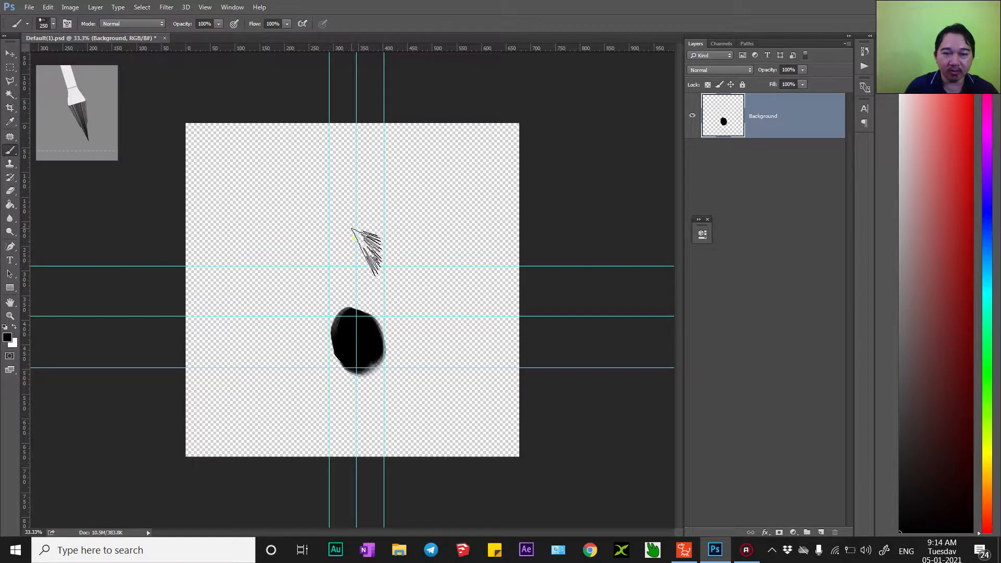
{"action": "left_click_drag", "start_coordinate": [352, 209], "coordinate": [357, 311]}
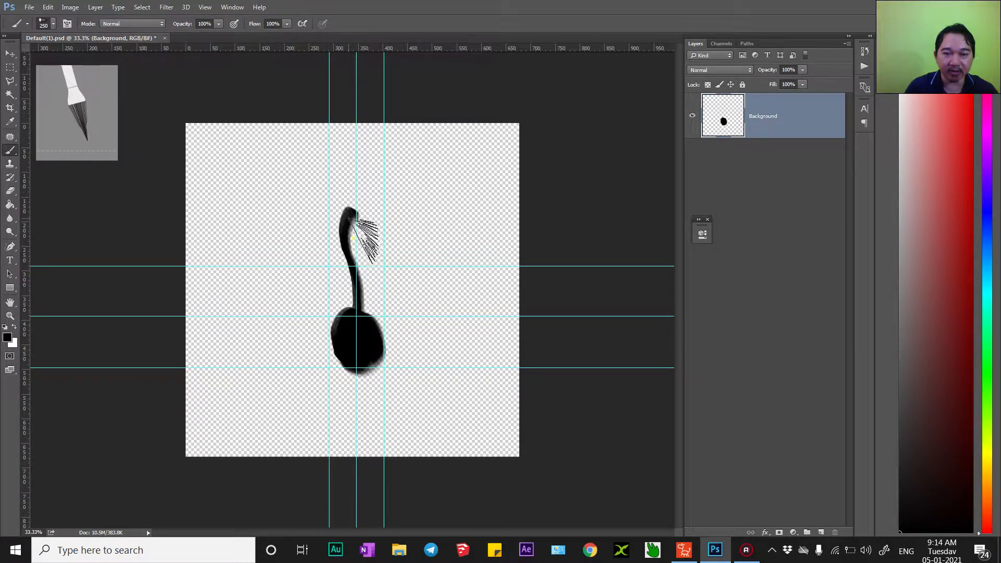
{"action": "left_click_drag", "start_coordinate": [356, 213], "coordinate": [362, 195]}
{"action": "left_click_drag", "start_coordinate": [364, 309], "coordinate": [382, 203]}
{"action": "mouse_move", "coordinate": [364, 295]}
{"action": "left_mouse_down"}
{"action": "mouse_move", "coordinate": [385, 273]}
{"action": "mouse_move", "coordinate": [386, 246]}
{"action": "left_mouse_up"}
{"action": "left_click_drag", "start_coordinate": [359, 298], "coordinate": [324, 229]}
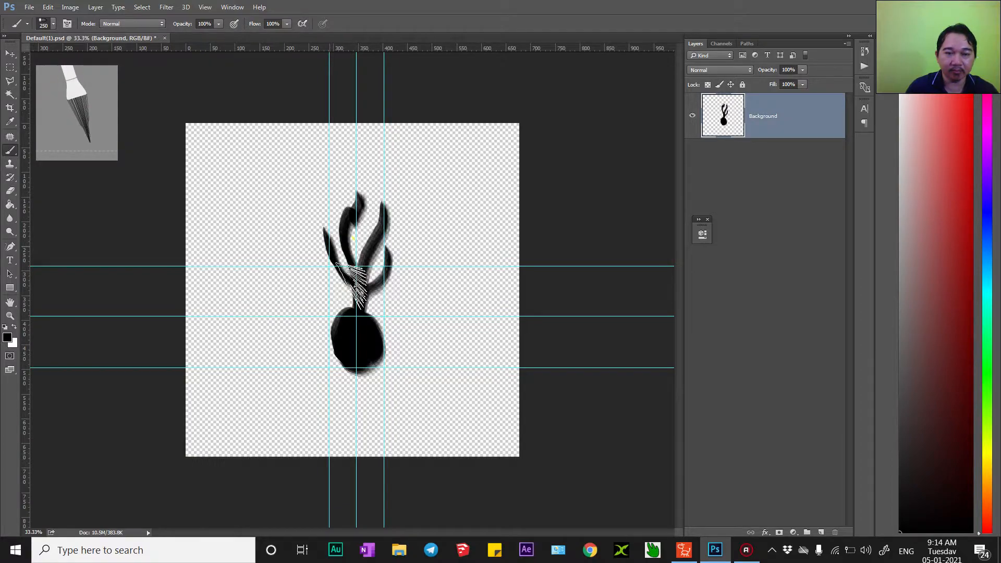
{"action": "left_click_drag", "start_coordinate": [355, 300], "coordinate": [317, 248]}
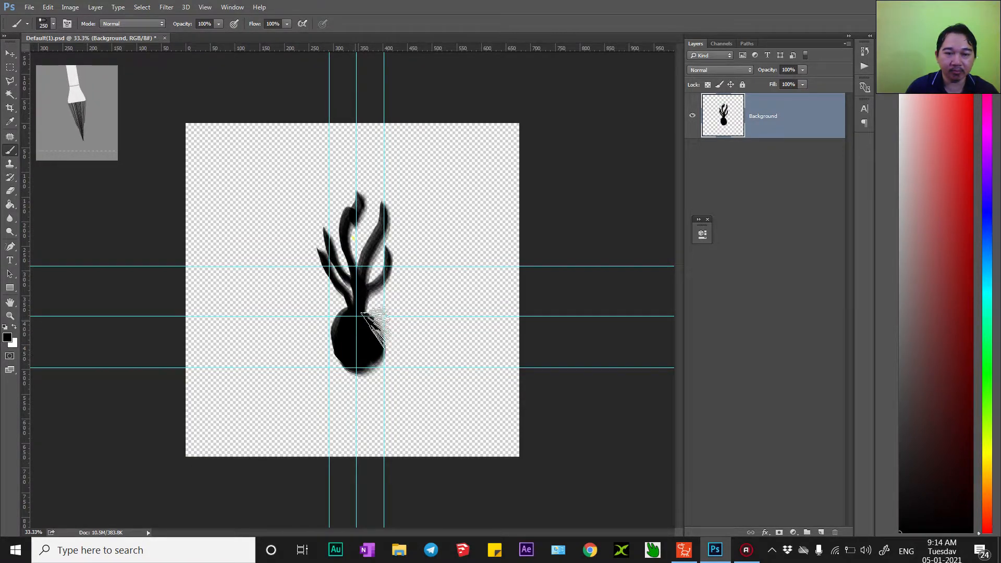
{"action": "left_click_drag", "start_coordinate": [361, 314], "coordinate": [386, 259]}
{"action": "mouse_move", "coordinate": [345, 325]}
{"action": "left_mouse_down"}
{"action": "mouse_move", "coordinate": [320, 256]}
{"action": "mouse_move", "coordinate": [330, 287]}
{"action": "mouse_move", "coordinate": [353, 308]}
{"action": "mouse_move", "coordinate": [349, 322]}
{"action": "mouse_move", "coordinate": [362, 199]}
{"action": "mouse_move", "coordinate": [346, 236]}
{"action": "mouse_move", "coordinate": [359, 308]}
{"action": "mouse_move", "coordinate": [338, 263]}
{"action": "mouse_move", "coordinate": [347, 245]}
{"action": "mouse_move", "coordinate": [351, 297]}
{"action": "mouse_move", "coordinate": [332, 270]}
{"action": "mouse_move", "coordinate": [353, 310]}
{"action": "mouse_move", "coordinate": [361, 346]}
{"action": "mouse_move", "coordinate": [347, 302]}
{"action": "mouse_move", "coordinate": [353, 362]}
{"action": "mouse_move", "coordinate": [337, 286]}
{"action": "mouse_move", "coordinate": [363, 354]}
{"action": "mouse_move", "coordinate": [340, 273]}
{"action": "mouse_move", "coordinate": [306, 223]}
{"action": "mouse_move", "coordinate": [385, 233]}
{"action": "mouse_move", "coordinate": [381, 267]}
{"action": "mouse_move", "coordinate": [393, 219]}
{"action": "mouse_move", "coordinate": [395, 251]}
{"action": "mouse_move", "coordinate": [376, 305]}
{"action": "mouse_move", "coordinate": [401, 216]}
{"action": "mouse_move", "coordinate": [371, 342]}
{"action": "mouse_move", "coordinate": [370, 260]}
{"action": "mouse_move", "coordinate": [373, 250]}
{"action": "mouse_move", "coordinate": [370, 272]}
{"action": "mouse_move", "coordinate": [387, 211]}
{"action": "mouse_move", "coordinate": [363, 346]}
{"action": "mouse_move", "coordinate": [352, 344]}
{"action": "mouse_move", "coordinate": [346, 302]}
{"action": "mouse_move", "coordinate": [308, 214]}
{"action": "left_mouse_up"}
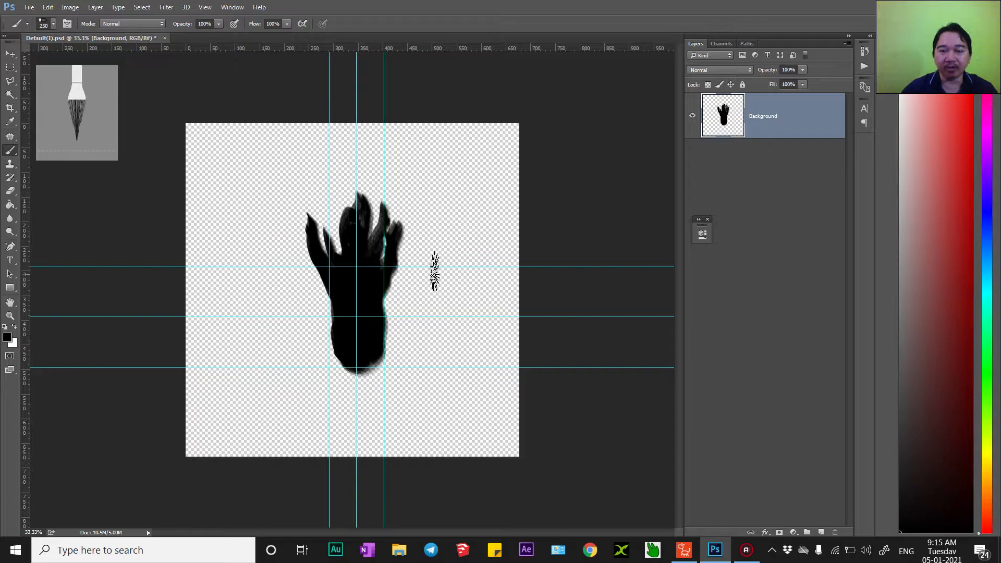
Select the painted flame with a rectangular marquee and define it as a brush preset named "Fire 0001"
{"action": "left_click", "coordinate": [48, 7]}
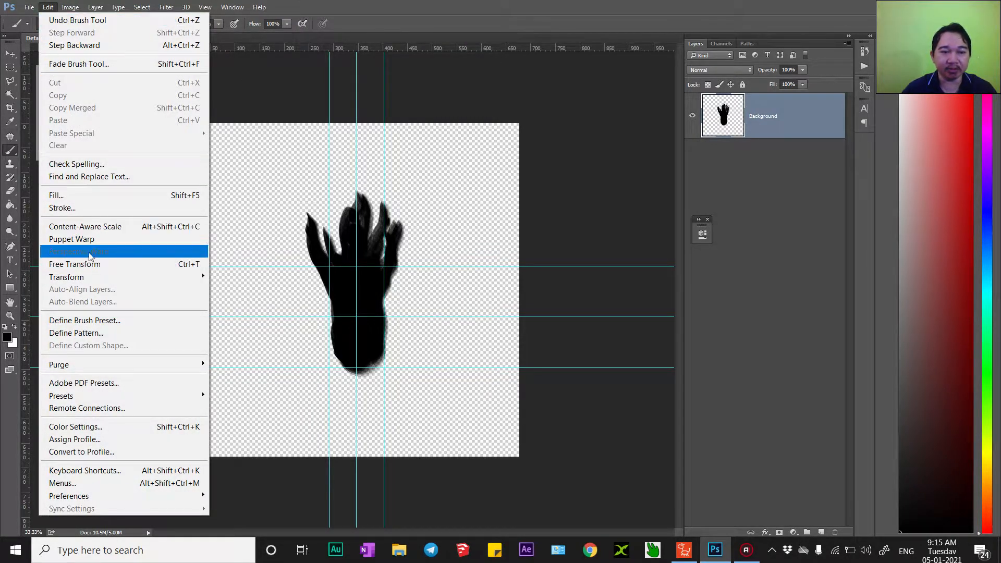
{"action": "left_click", "coordinate": [291, 145]}
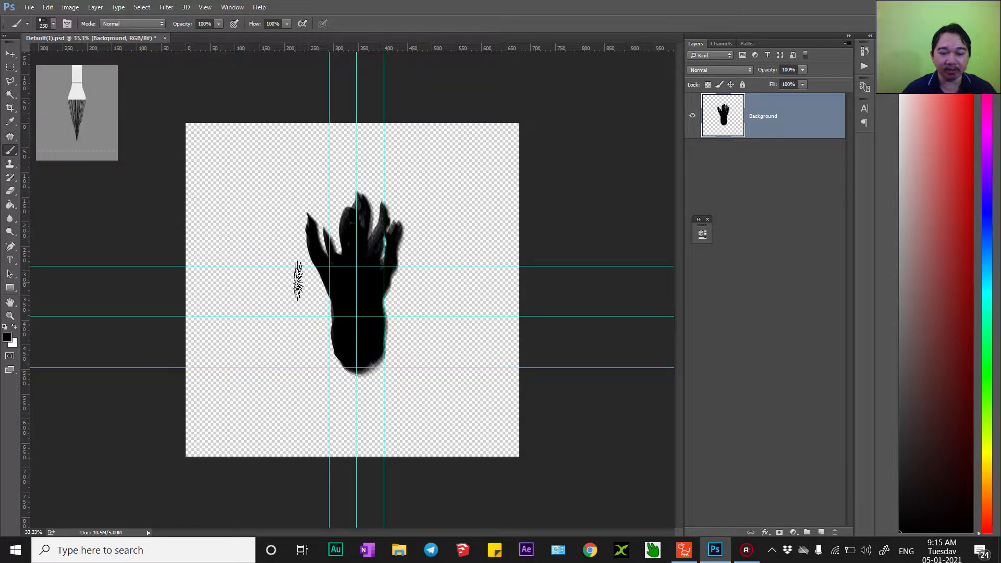
{"action": "key", "text": "m"}
{"action": "left_click_drag", "start_coordinate": [259, 174], "coordinate": [456, 400]}
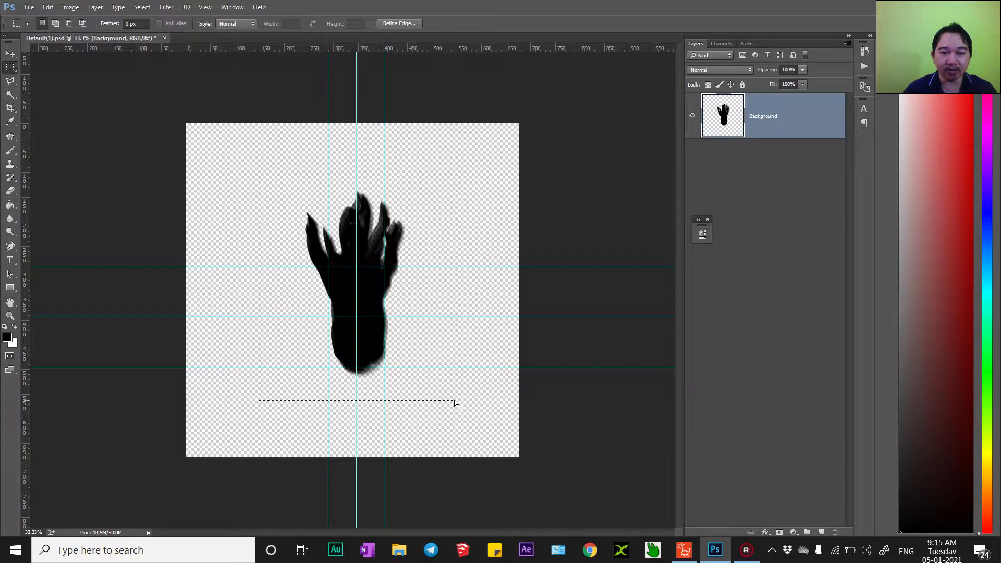
{"action": "left_click", "coordinate": [47, 7]}
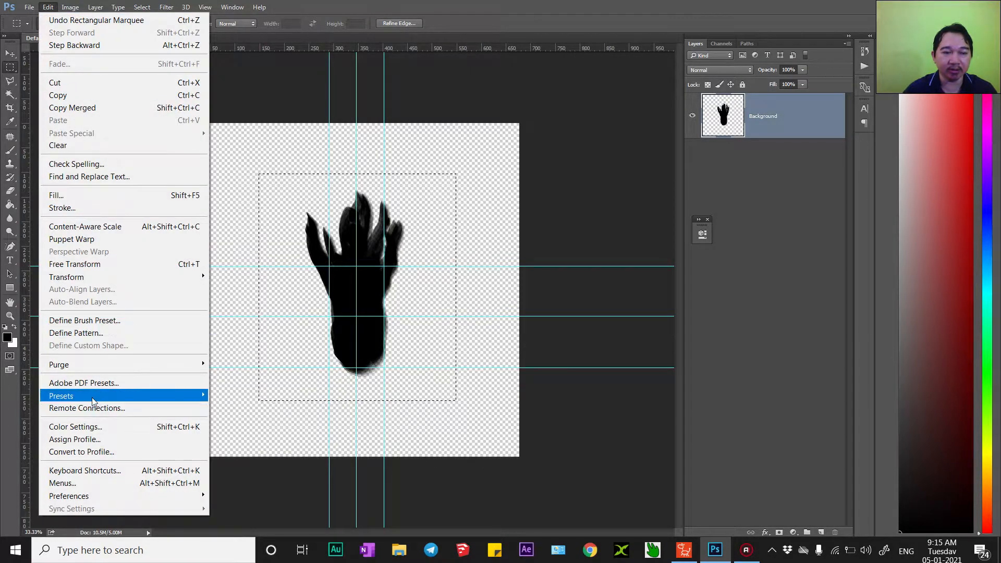
{"action": "left_click", "coordinate": [105, 321]}
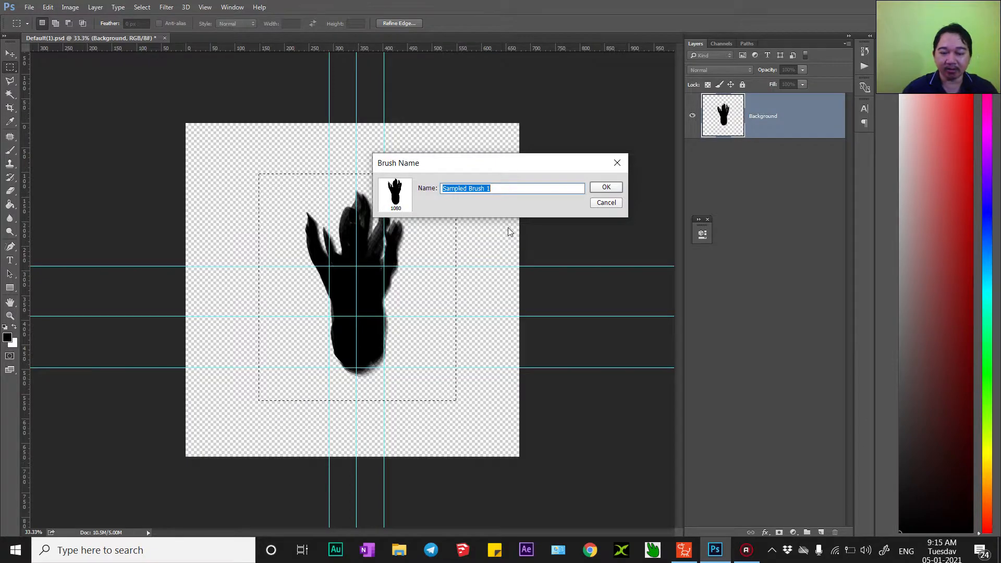
{"action": "type", "text": "Fire 0001"}
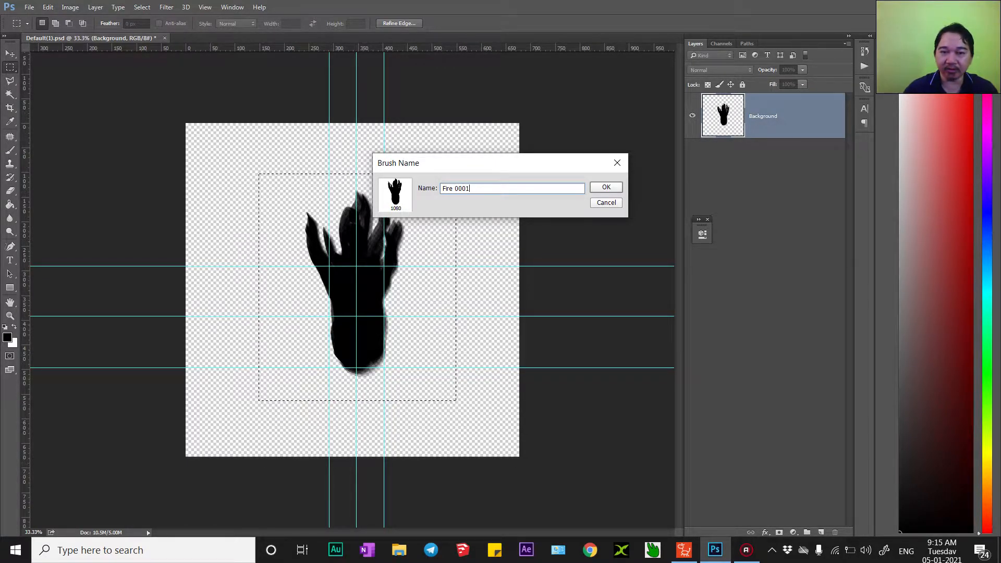
{"action": "key", "text": "Return"}
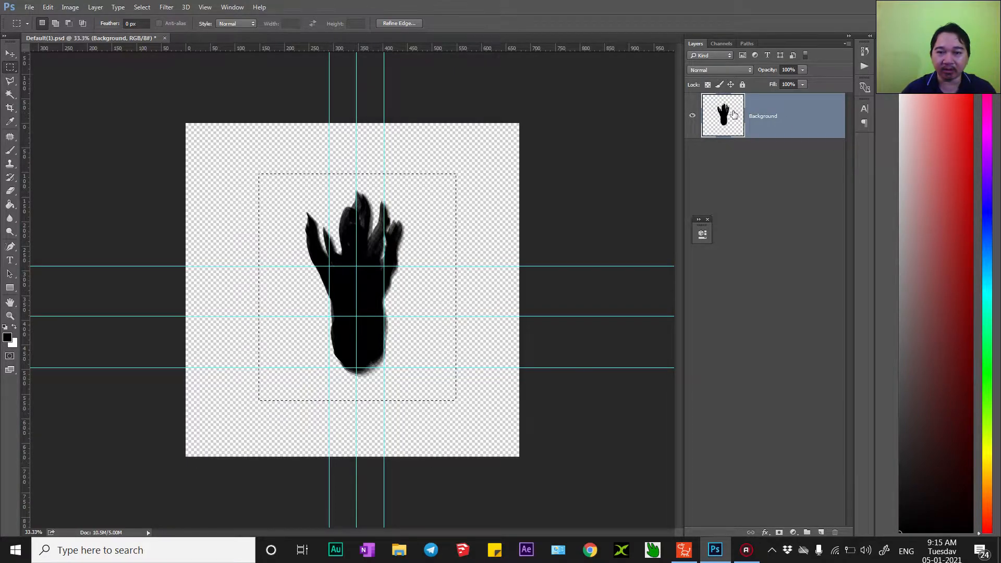
Clear the painted flame from the Background layer, return to the Brush tool and remove the selection
{"action": "key", "text": "Delete"}
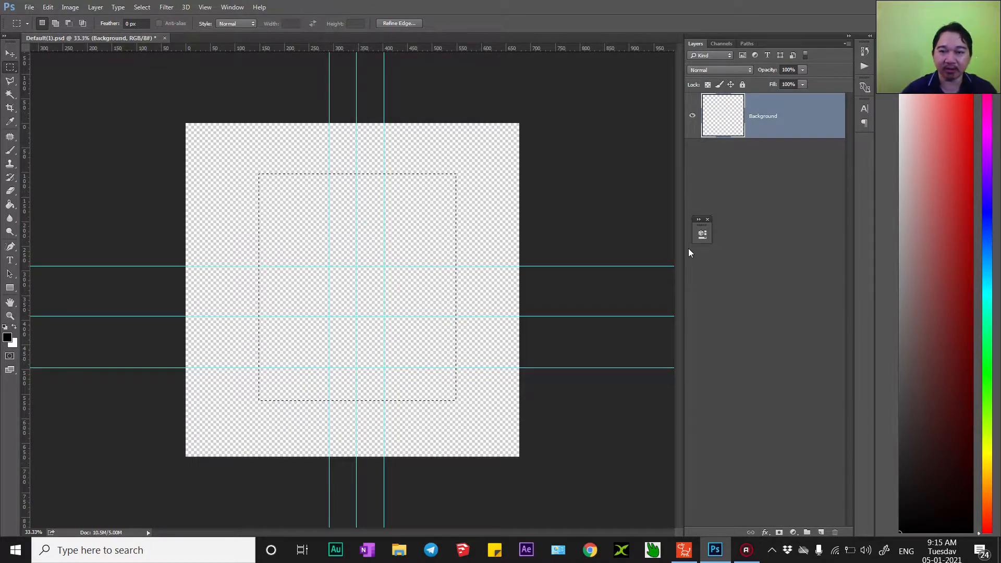
{"action": "key", "text": "b"}
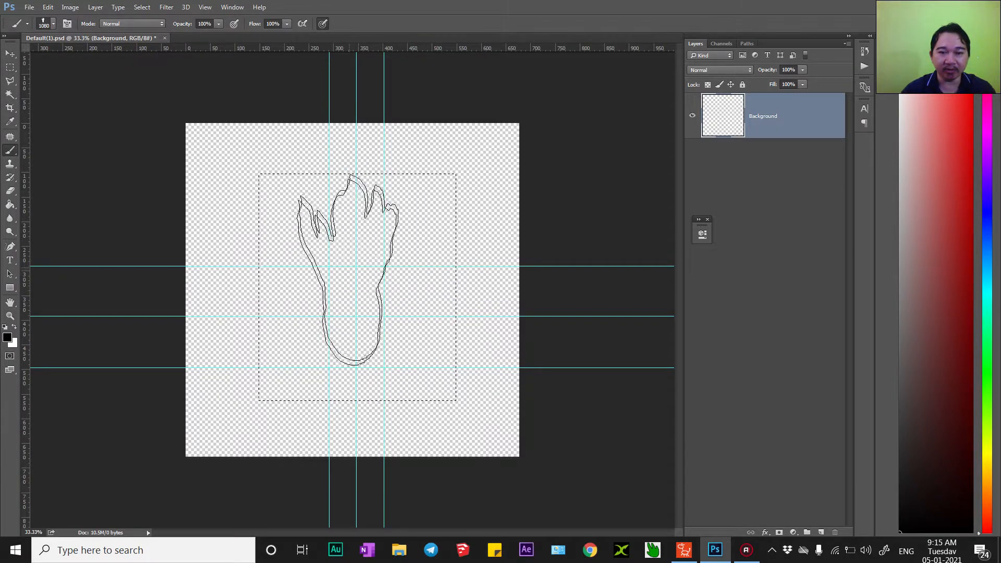
{"action": "key", "text": "ctrl+d"}
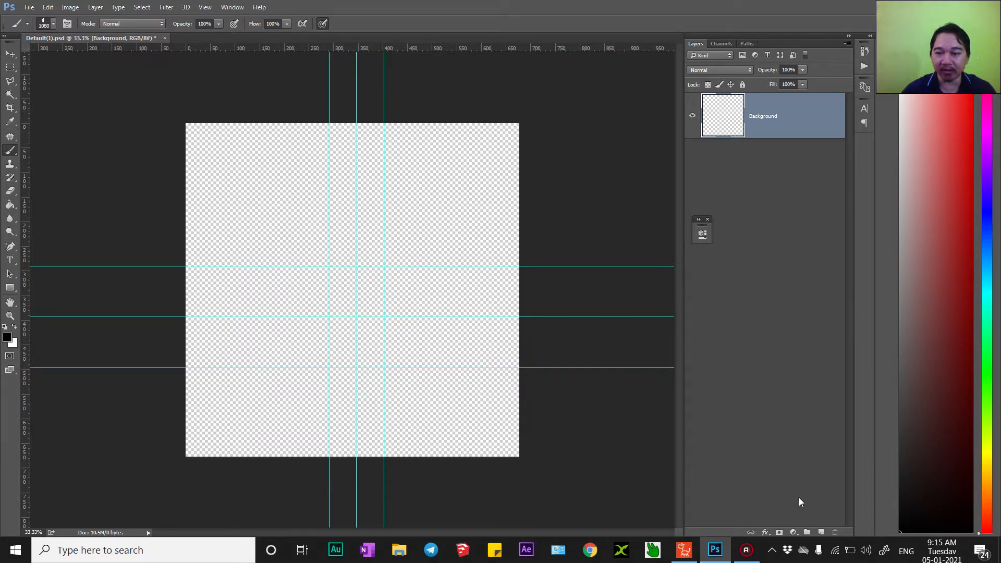
Add nine empty layers above the Background layer and make Background the active layer again
{"action": "left_click", "coordinate": [822, 533]}
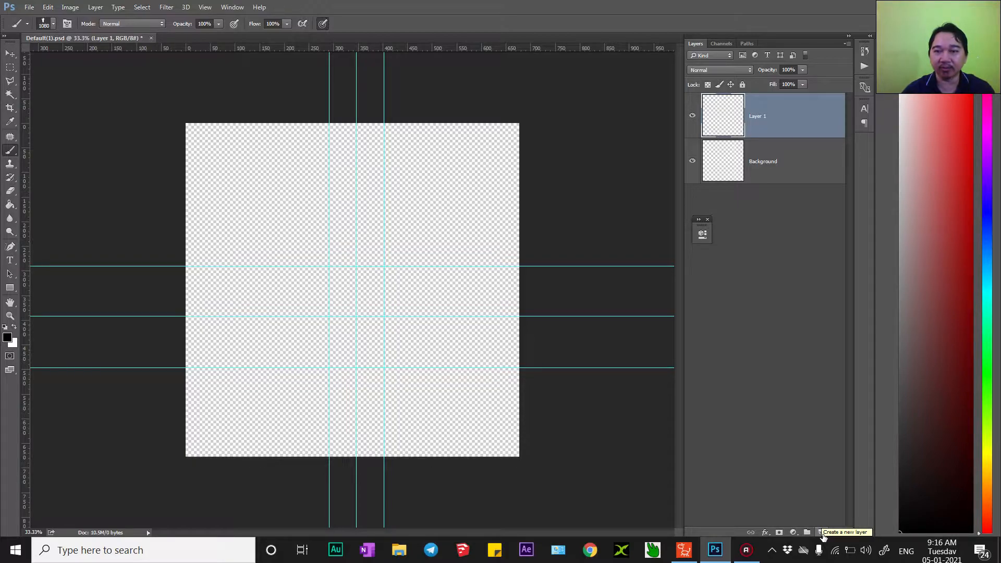
{"action": "left_click", "coordinate": [821, 532]}
{"action": "left_click", "coordinate": [822, 533]}
{"action": "left_click", "coordinate": [821, 532]}
{"action": "left_click", "coordinate": [822, 533]}
{"action": "left_click", "coordinate": [821, 532]}
{"action": "left_click", "coordinate": [821, 533]}
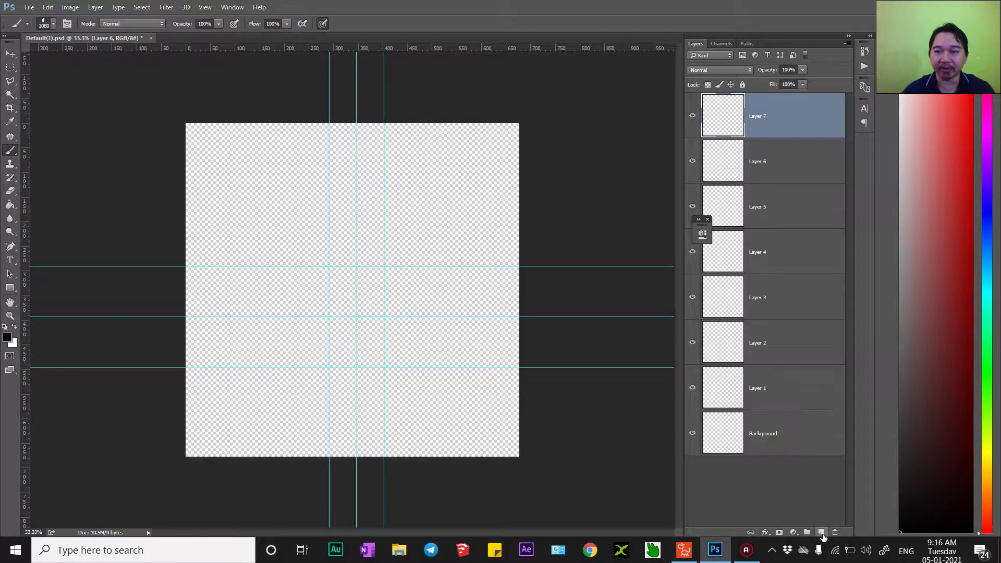
{"action": "left_click", "coordinate": [822, 532]}
{"action": "left_click", "coordinate": [821, 532]}
{"action": "scroll", "coordinate": [747, 485], "scroll_direction": "down", "scroll_amount": 1}
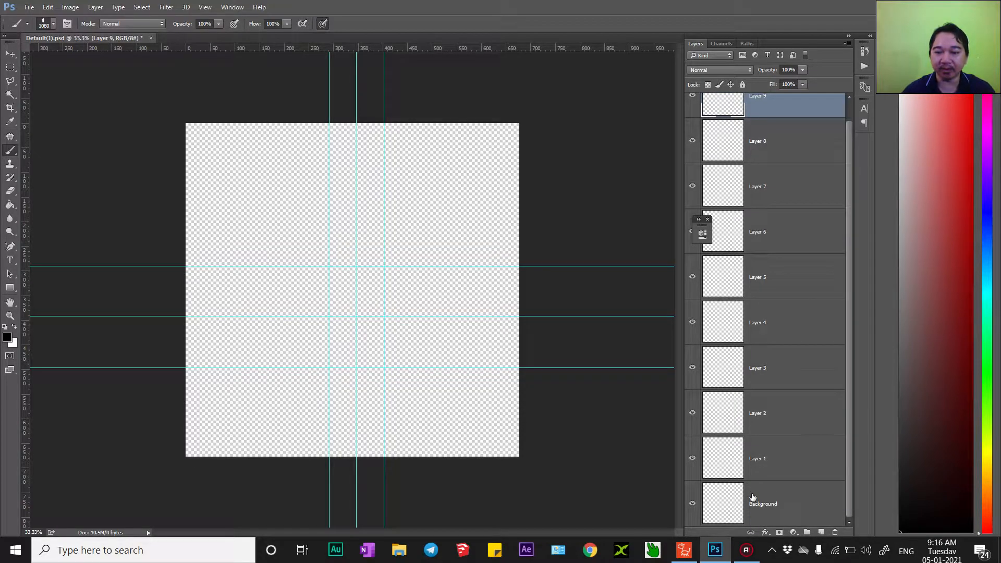
{"action": "left_click", "coordinate": [753, 501]}
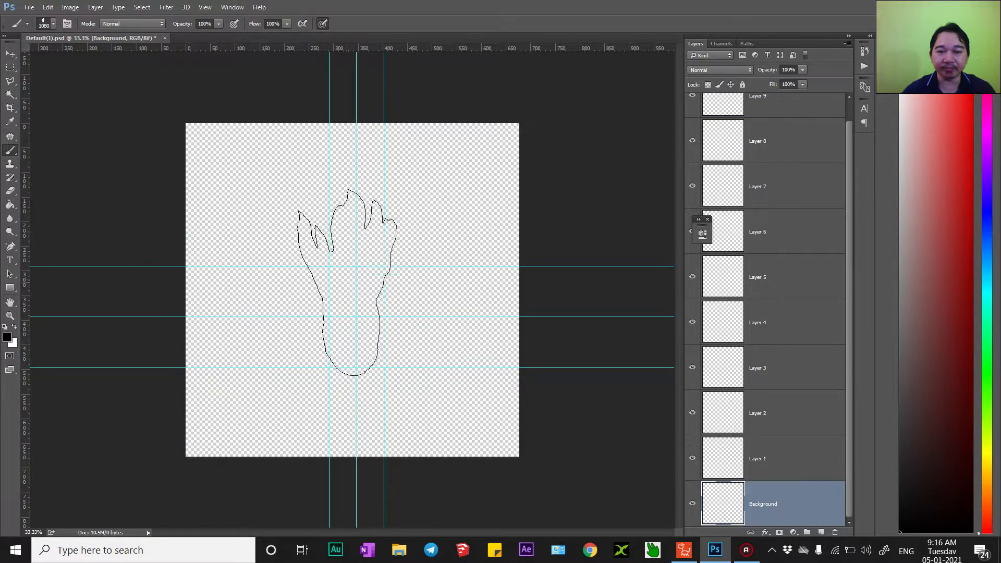
{"action": "left_click", "coordinate": [350, 278]}
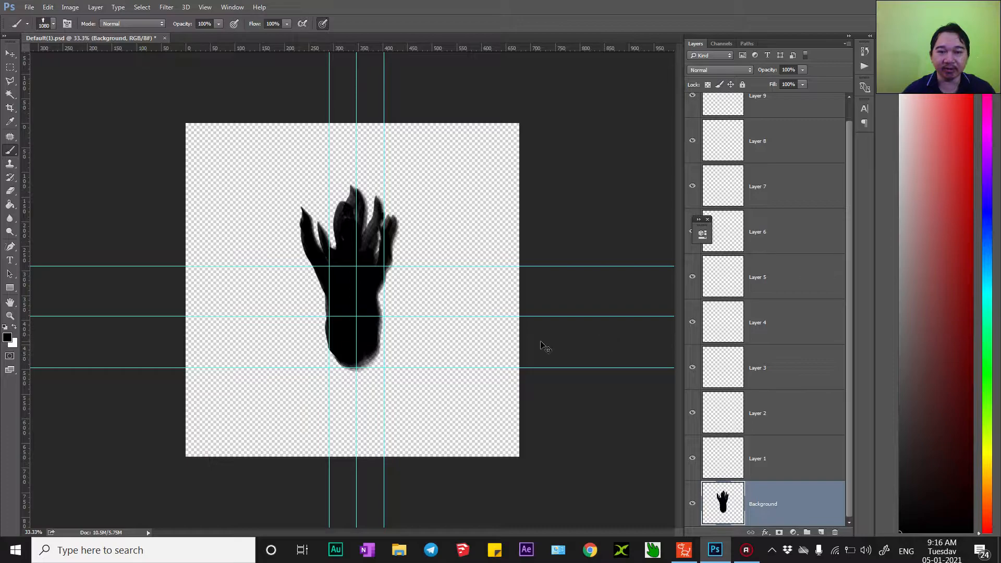
{"action": "key", "text": "ctrl+z"}
{"action": "key", "text": "ctrl+z"}
{"action": "key", "text": "ctrl+z"}
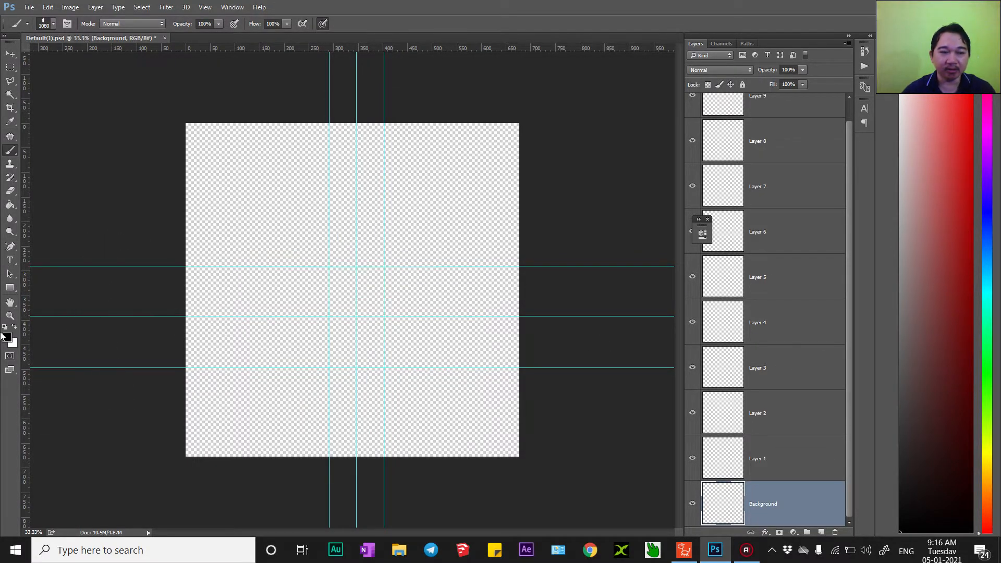
Set the foreground colour to red-orange ff2a00 and stamp the flame brush once at the canvas centre on the Background layer
{"action": "left_click", "coordinate": [8, 337]}
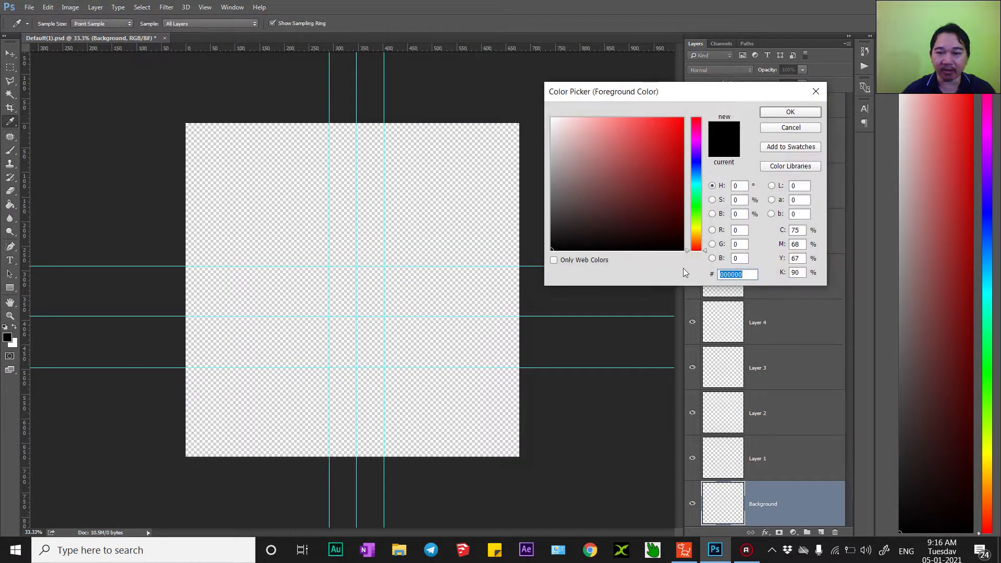
{"action": "left_click_drag", "start_coordinate": [697, 245], "coordinate": [699, 258]}
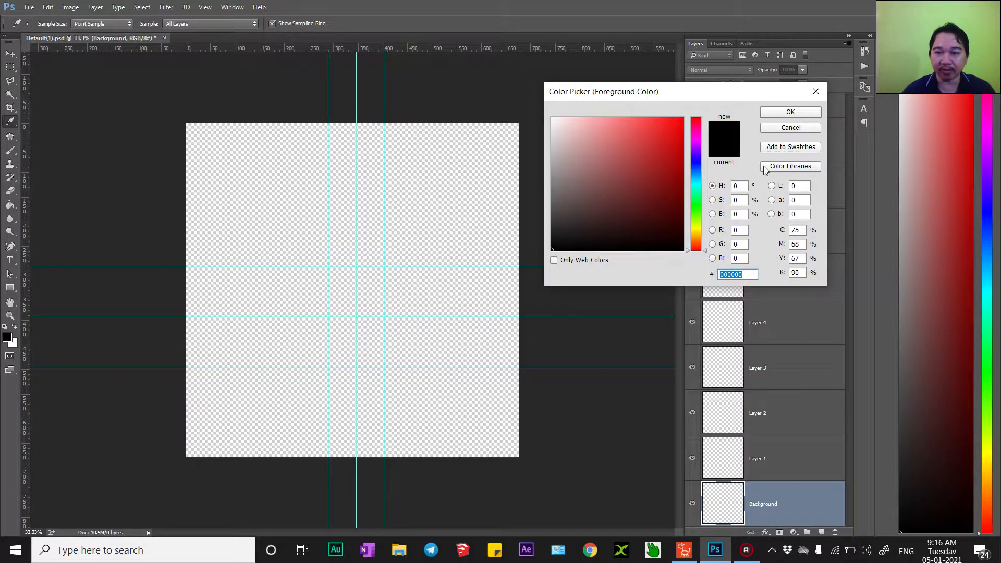
{"action": "left_click", "coordinate": [696, 247]}
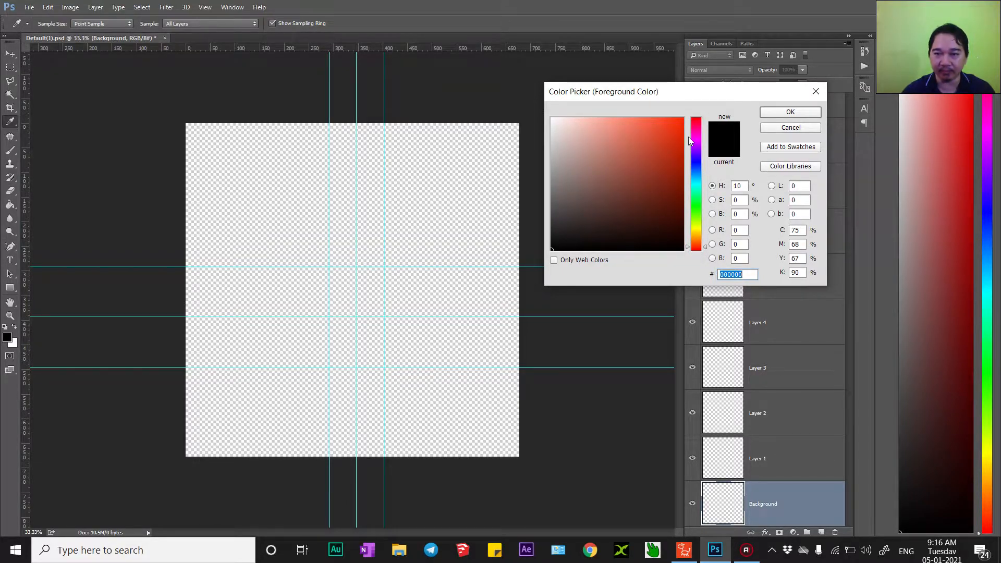
{"action": "left_click", "coordinate": [683, 119]}
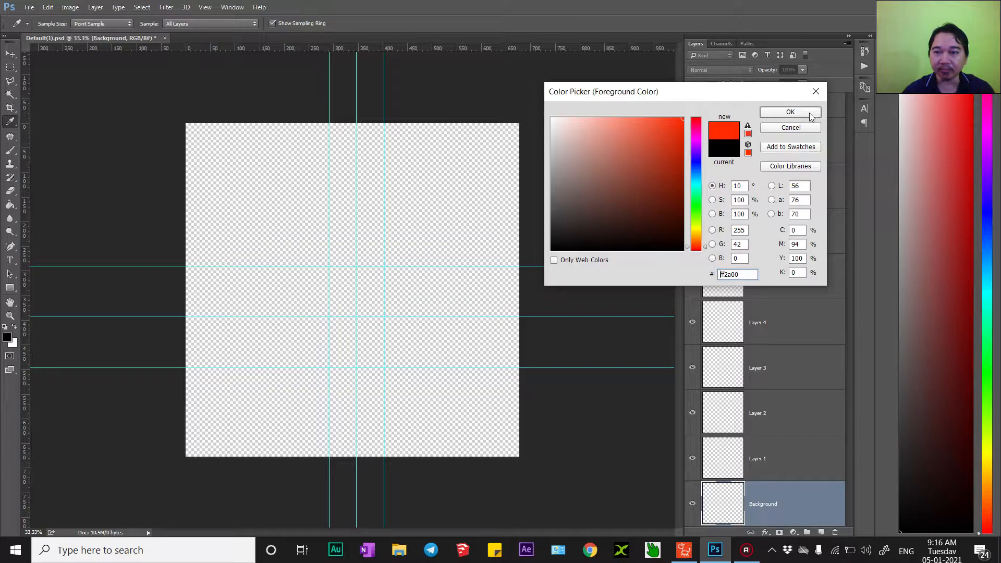
{"action": "left_click", "coordinate": [810, 116]}
{"action": "key", "text": "b"}
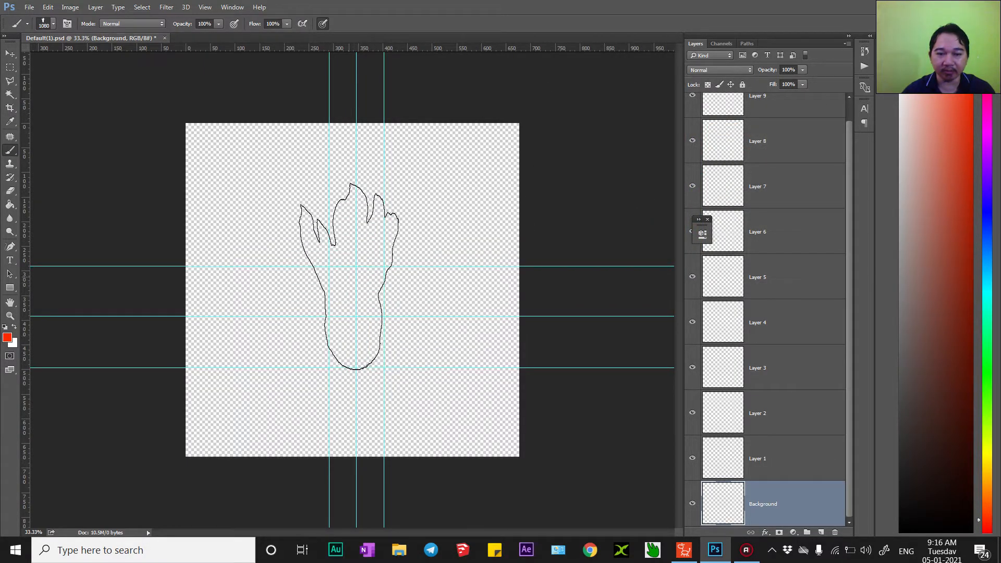
{"action": "left_click", "coordinate": [348, 276]}
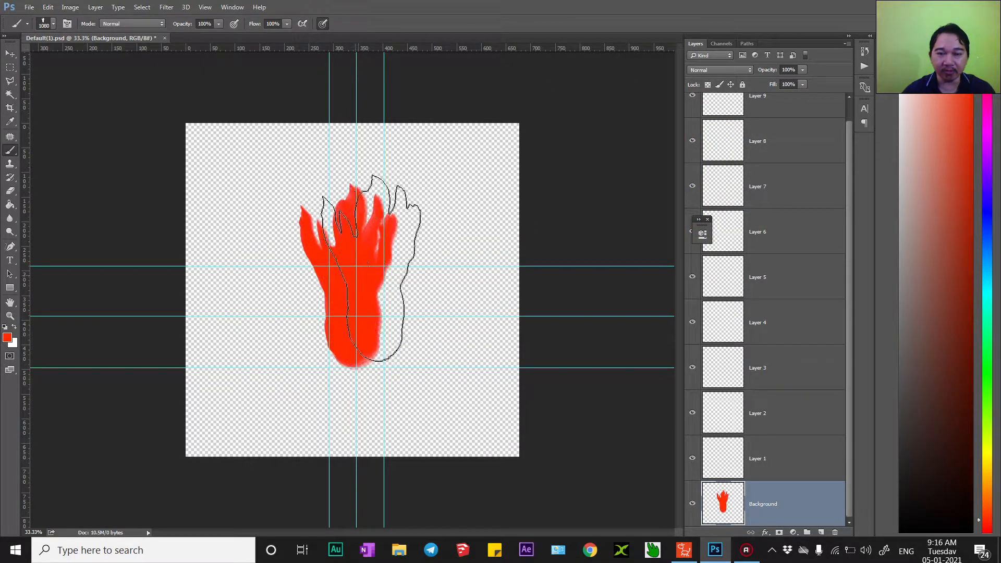
Change the foreground colour to orange ff4e00, reduce the flame brush to 900 px and stamp it inside the red flame
{"action": "left_click", "coordinate": [7, 338]}
{"action": "left_click", "coordinate": [697, 246]}
{"action": "left_click", "coordinate": [791, 112]}
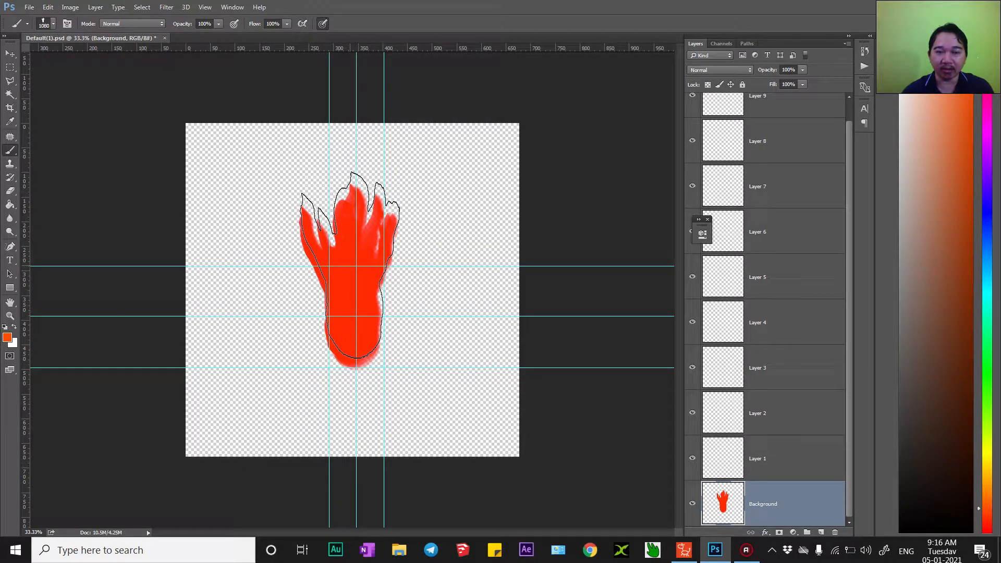
{"action": "key", "text": "bracketleft"}
{"action": "key", "text": "bracketleft"}
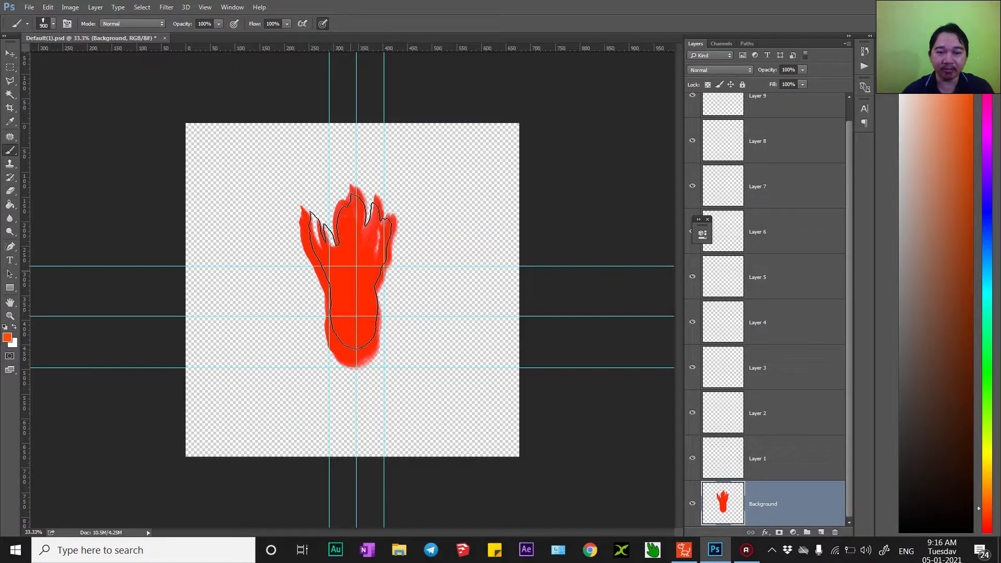
{"action": "left_click", "coordinate": [349, 280]}
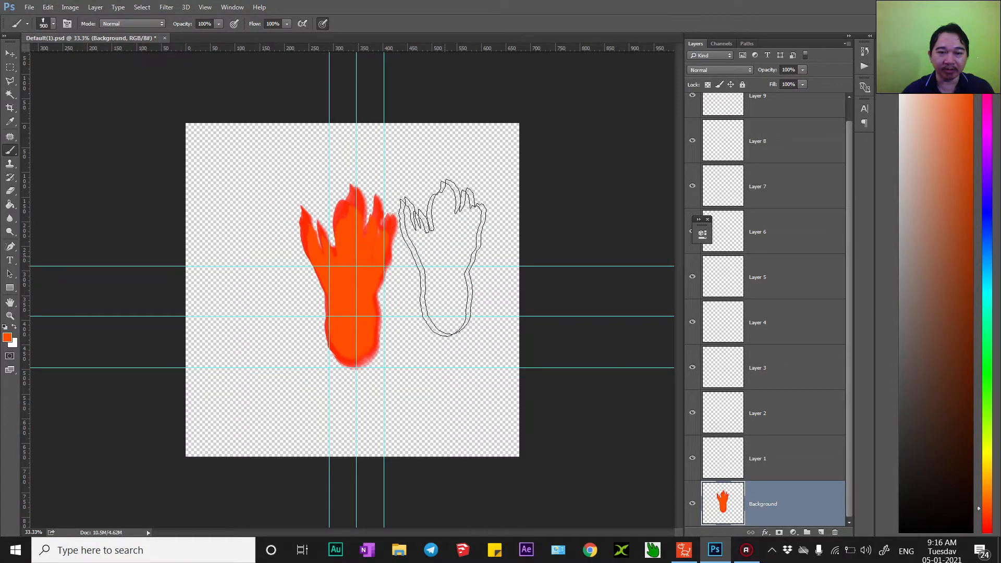
Change the foreground colour to ff6600 and stamp a smaller 800 px flame inside the previous one
{"action": "left_click", "coordinate": [7, 339]}
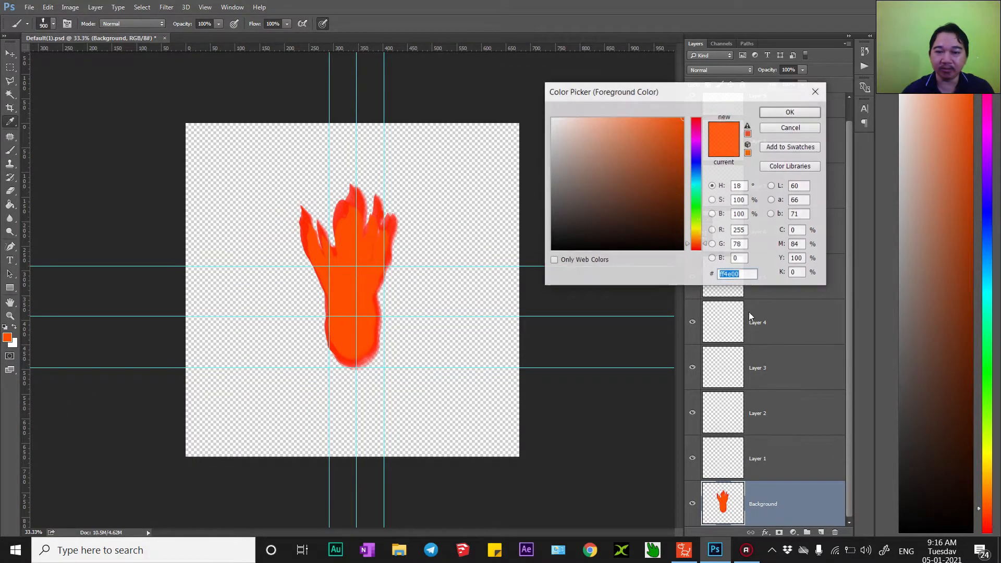
{"action": "left_click", "coordinate": [697, 242]}
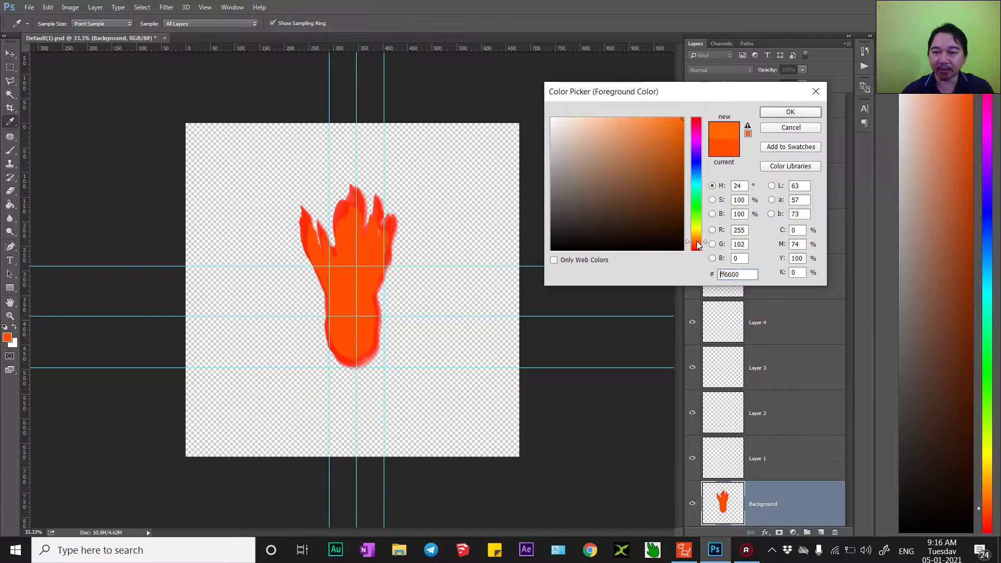
{"action": "left_click", "coordinate": [781, 115]}
{"action": "key", "text": "b"}
{"action": "left_click", "coordinate": [349, 284]}
Set the foreground colour to ff9600, reduce the flame brush to 700 px and stamp it inside the previous flame
{"action": "left_click", "coordinate": [7, 338]}
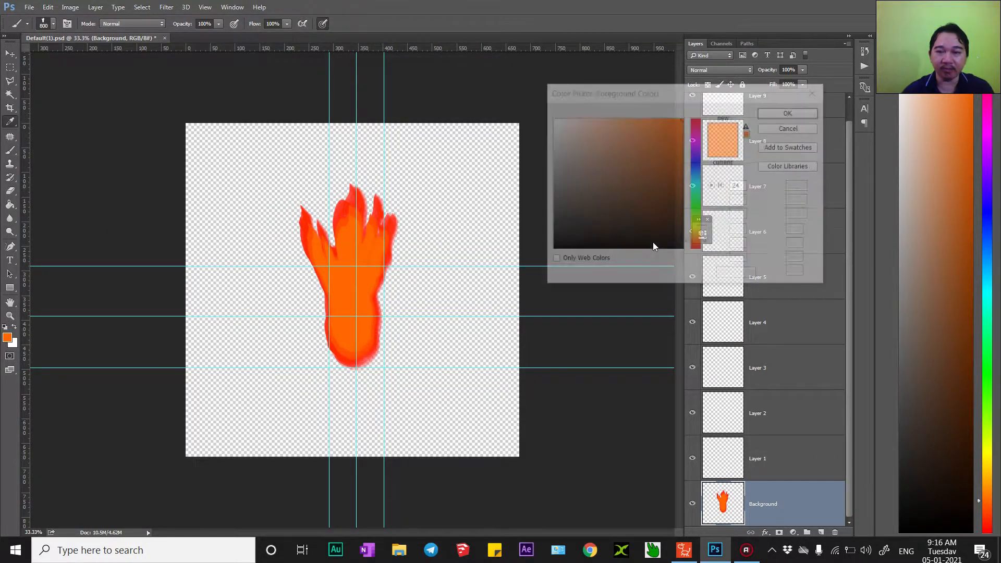
{"action": "left_click_drag", "start_coordinate": [699, 241], "coordinate": [698, 233]}
{"action": "left_click", "coordinate": [789, 111]}
{"action": "key", "text": "bracketleft"}
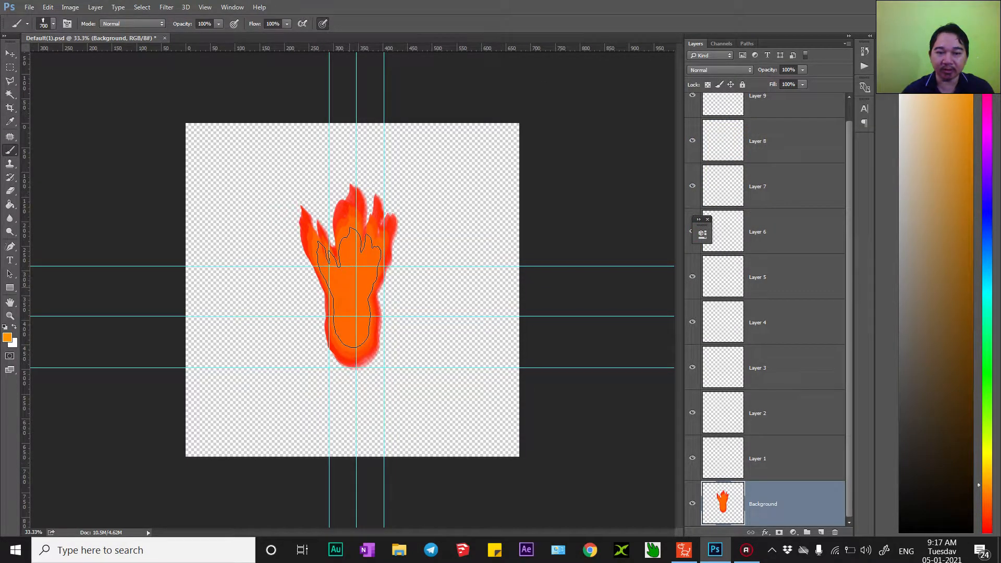
{"action": "left_click", "coordinate": [368, 302]}
Shift the foreground colour to a more yellow orange and stamp a 600 px flame inside the 700 px one
{"action": "left_click", "coordinate": [8, 337]}
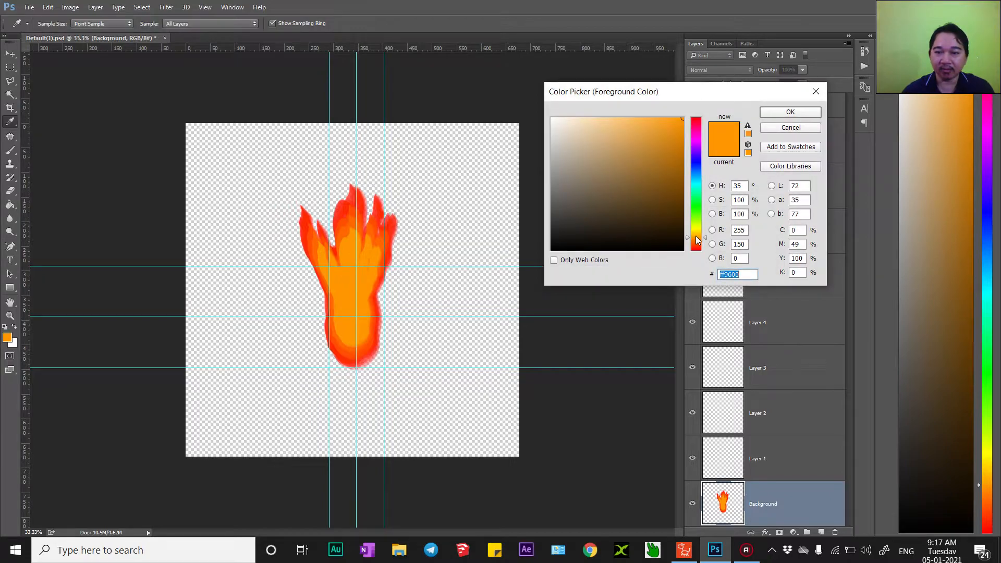
{"action": "left_click_drag", "start_coordinate": [699, 239], "coordinate": [698, 235]}
{"action": "left_click", "coordinate": [791, 112]}
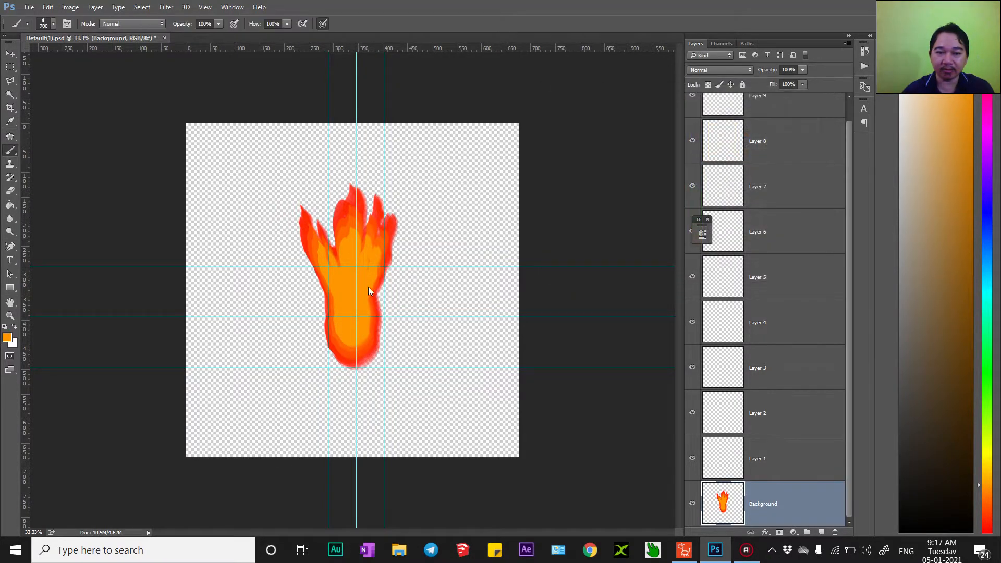
{"action": "left_click", "coordinate": [352, 290]}
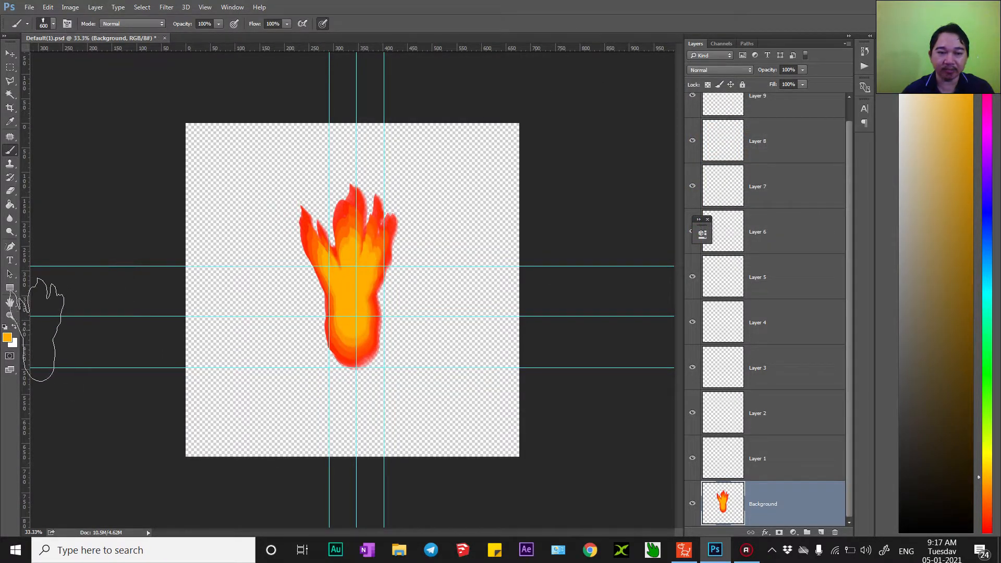
Stamp the 600 px flame at the centre in yellow-orange ffc600 and again in ffcc00
{"action": "left_click", "coordinate": [7, 338]}
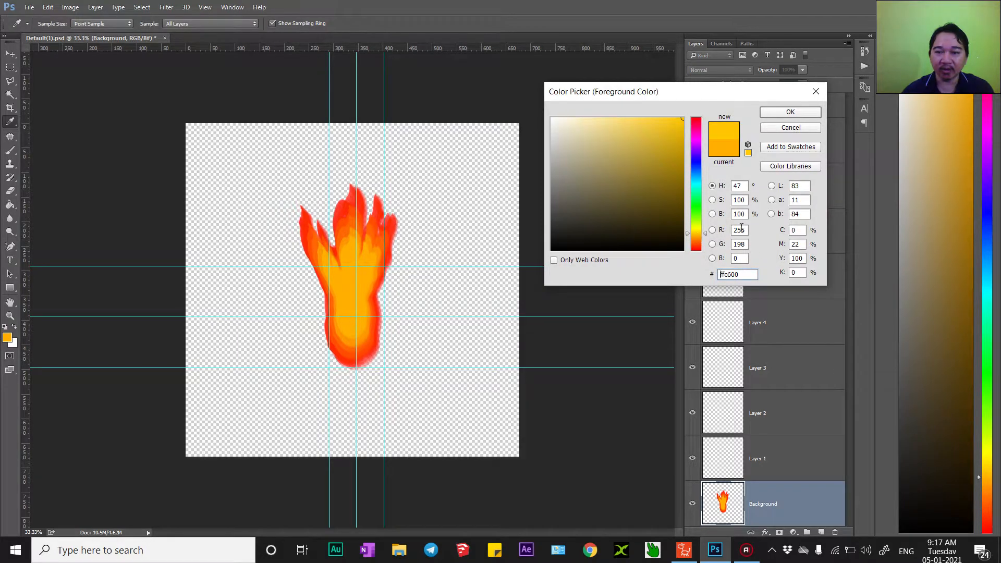
{"action": "left_click", "coordinate": [791, 112]}
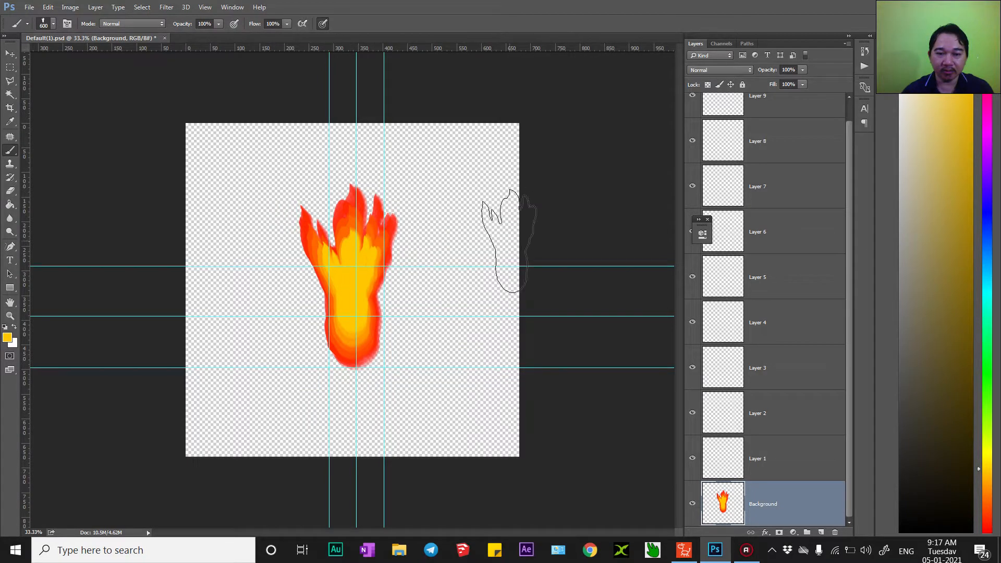
{"action": "left_click", "coordinate": [7, 338]}
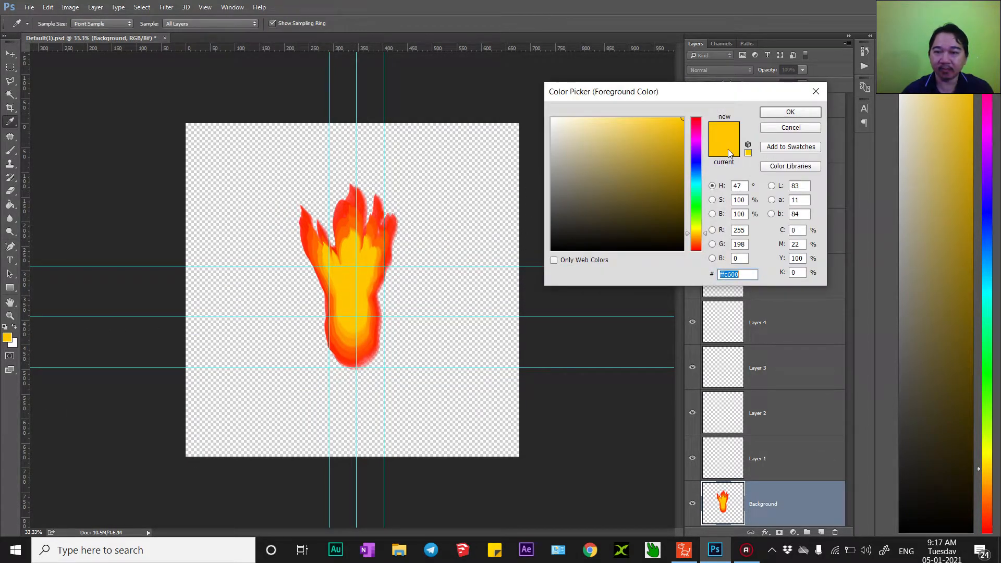
{"action": "left_click", "coordinate": [785, 112]}
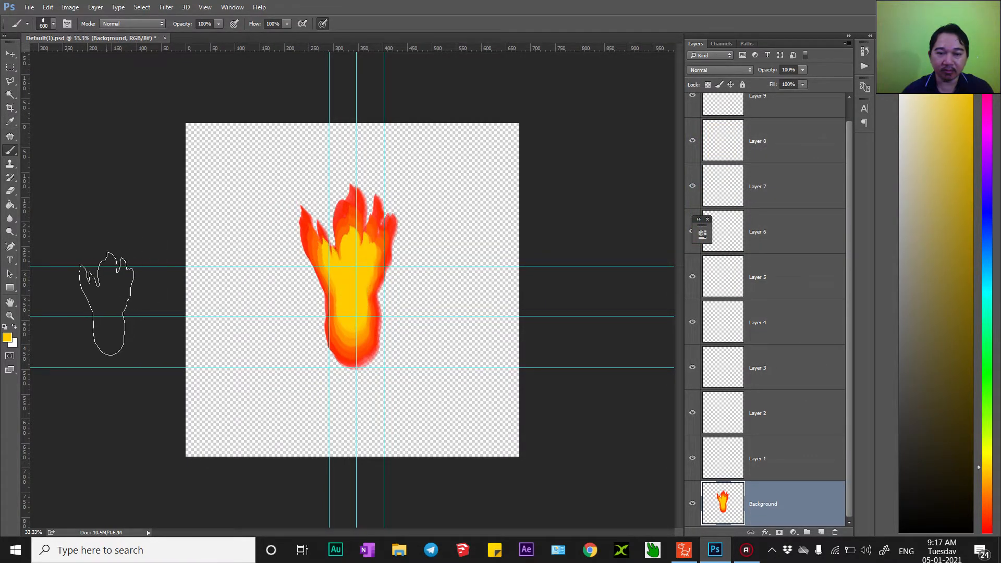
Stamp a 500 px flame in ffd200 and a 400 px flame in ffe400 inside the existing flame
{"action": "left_click", "coordinate": [9, 338]}
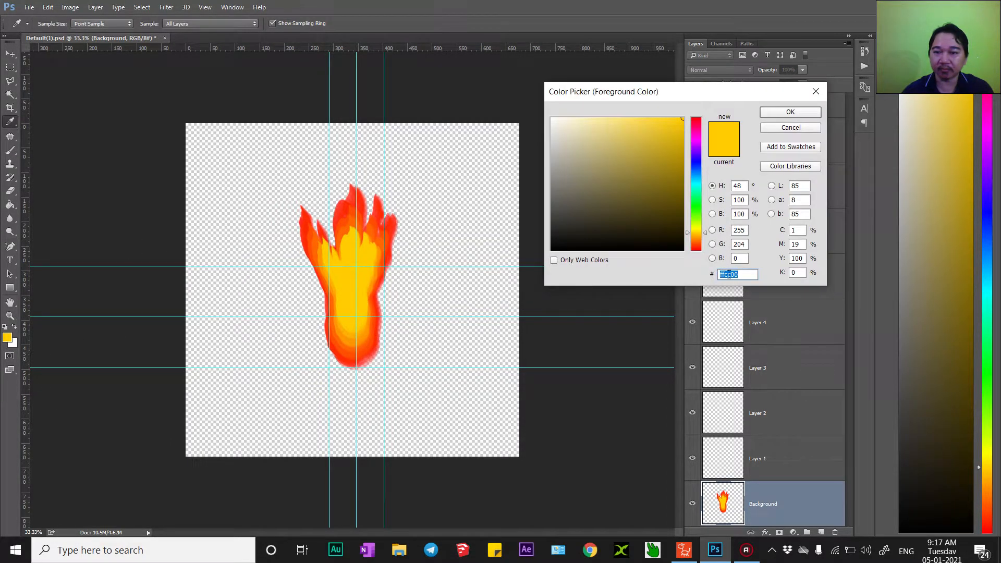
{"action": "left_click", "coordinate": [790, 112]}
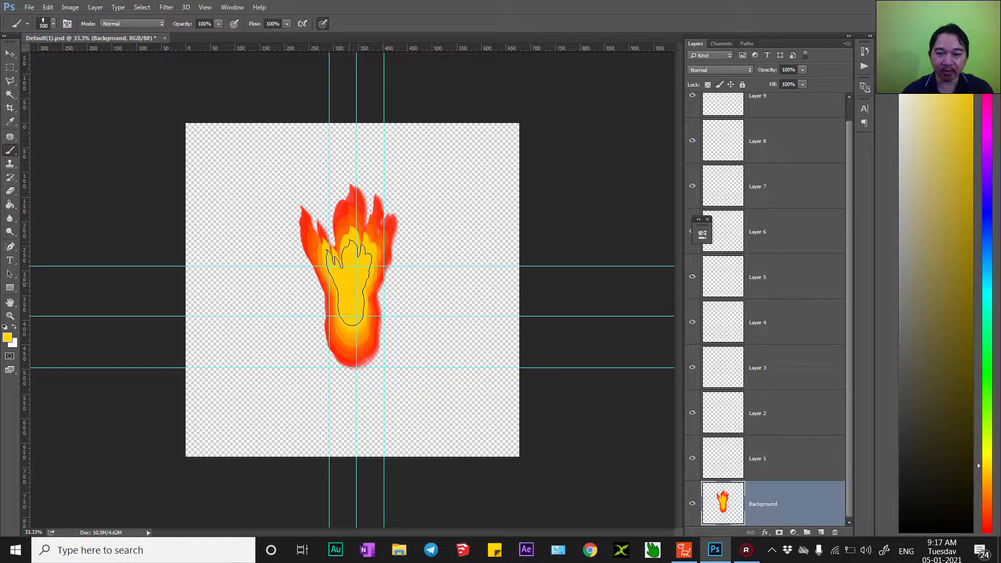
{"action": "left_click", "coordinate": [9, 338]}
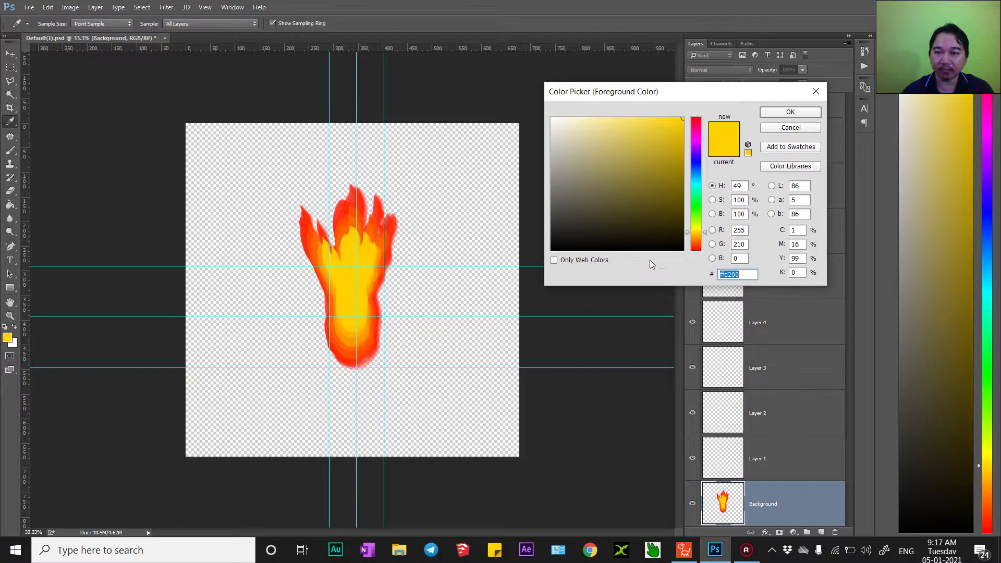
{"action": "left_click_drag", "start_coordinate": [694, 232], "coordinate": [696, 231]}
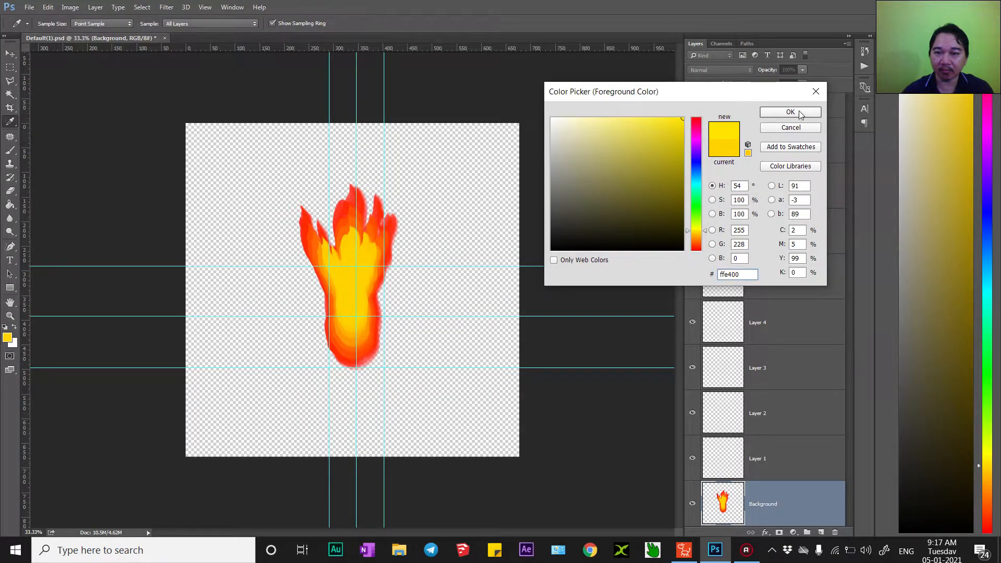
{"action": "left_click", "coordinate": [791, 112]}
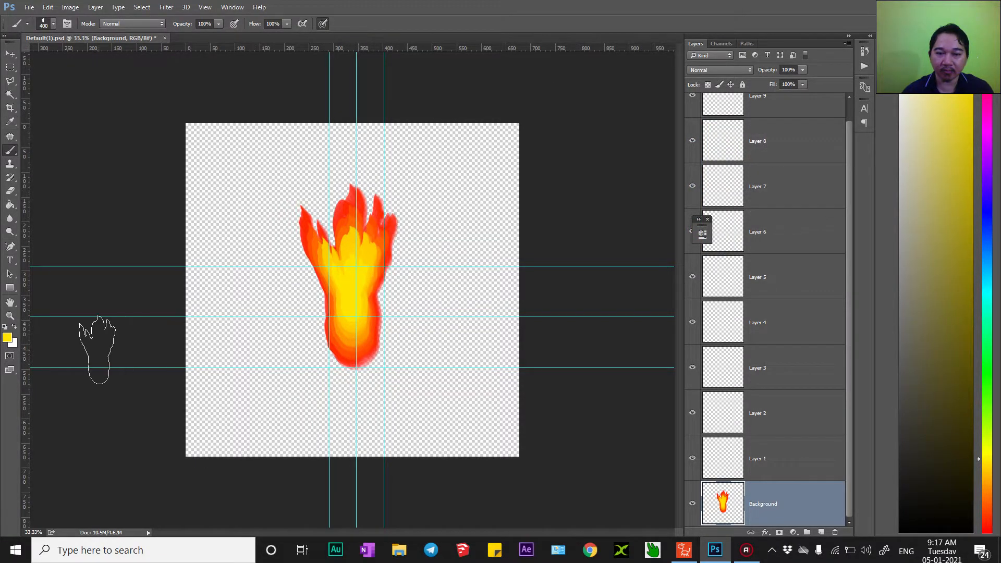
Change the foreground colour to a purer yellow and stamp a 300 px flame at the flame's core
{"action": "left_click", "coordinate": [8, 338]}
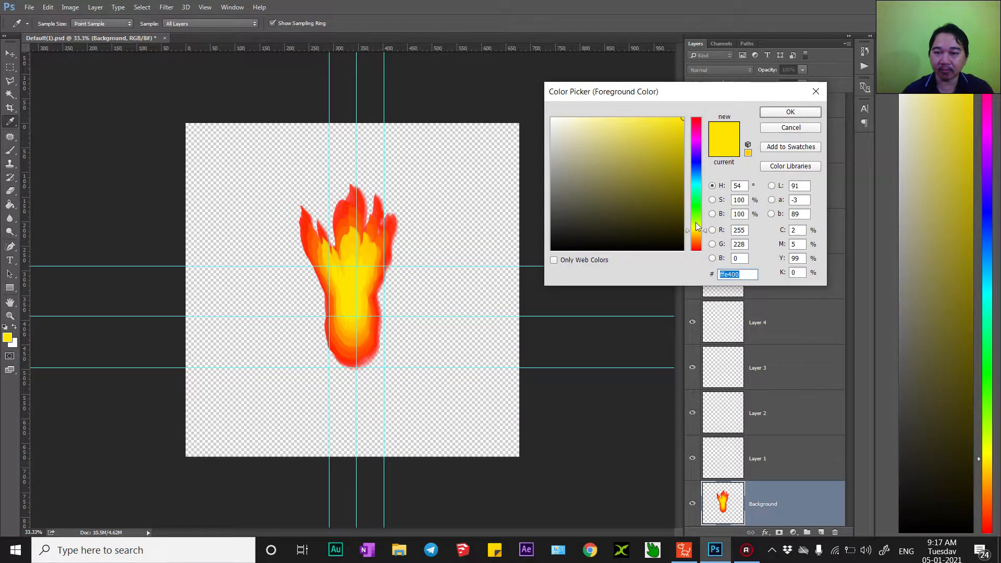
{"action": "left_click", "coordinate": [697, 229]}
{"action": "left_click", "coordinate": [790, 113]}
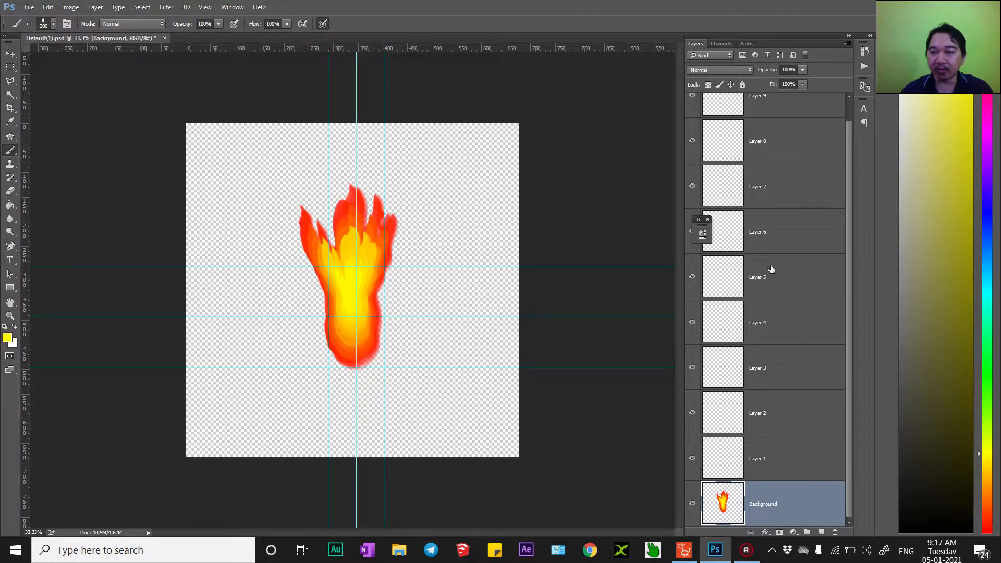
Delete the empty layers Layer 1 through Layer 9, keeping only the Background layer with the flame
{"action": "scroll", "coordinate": [772, 269], "scroll_direction": "up", "scroll_amount": 1}
{"action": "left_click", "coordinate": [769, 128]}
{"action": "scroll", "coordinate": [779, 334], "scroll_direction": "down", "scroll_amount": 1}
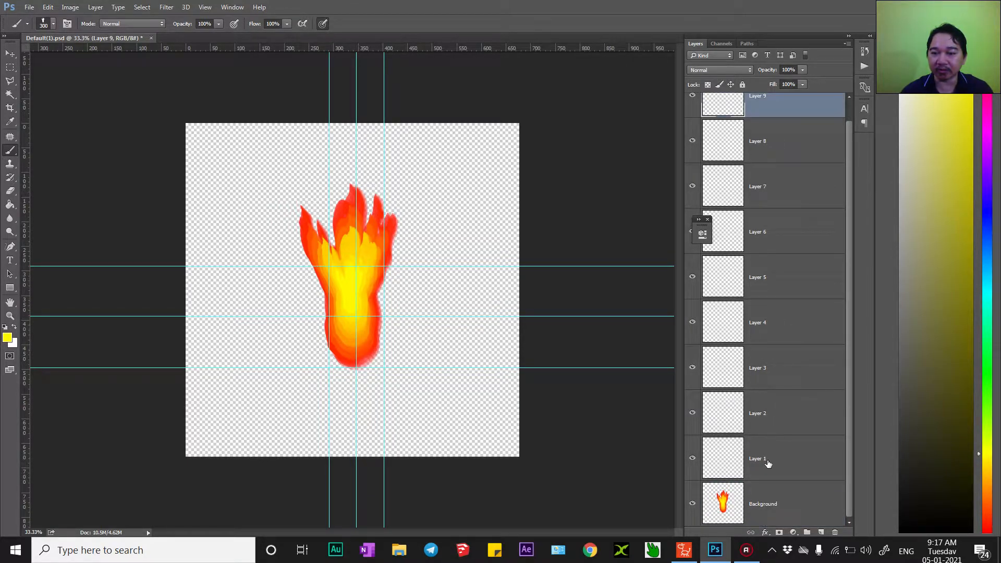
{"action": "left_click", "coordinate": [768, 463], "text": "shift"}
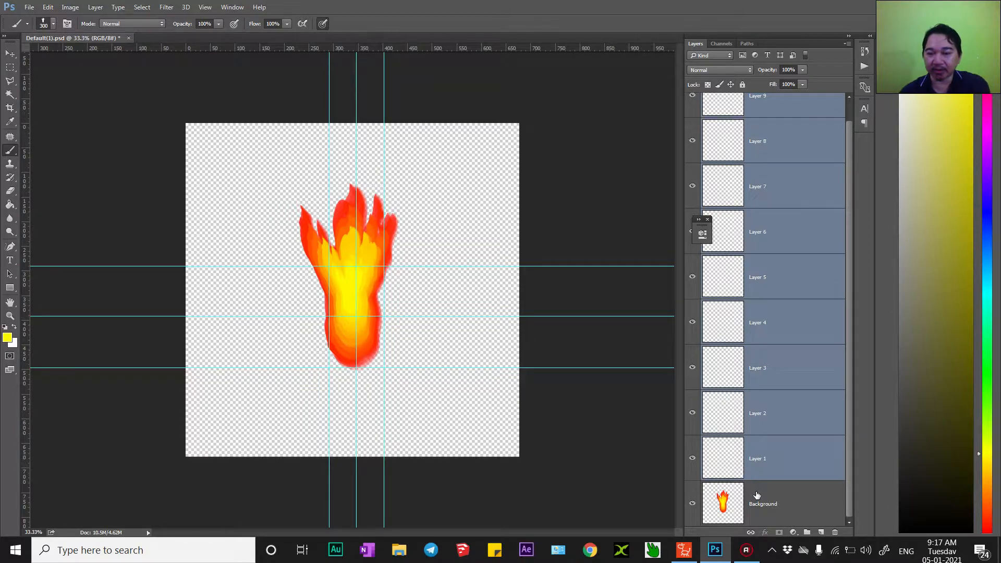
{"action": "left_click", "coordinate": [756, 499]}
{"action": "left_click", "coordinate": [757, 471]}
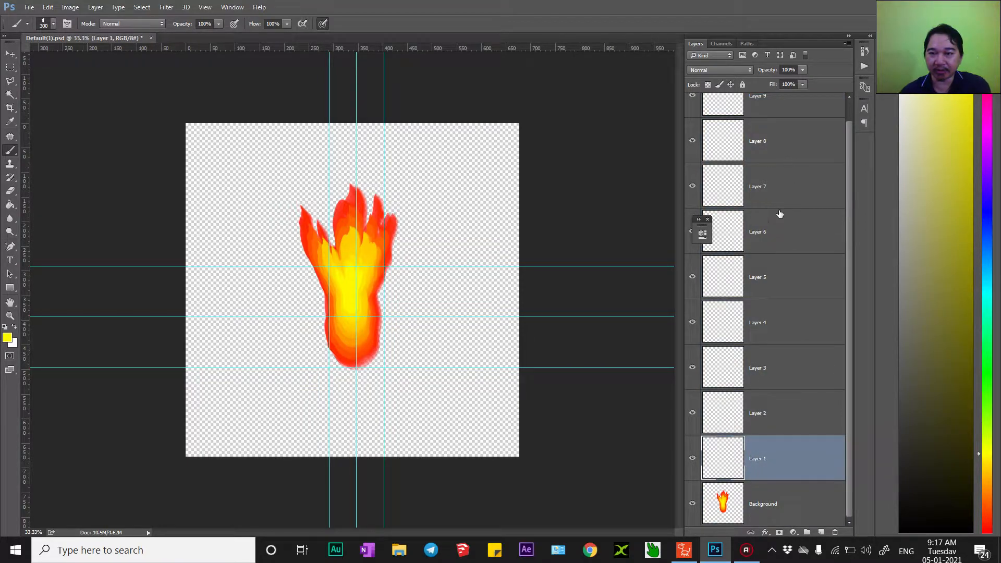
{"action": "scroll", "coordinate": [780, 214], "scroll_direction": "up", "scroll_amount": 1}
{"action": "scroll", "coordinate": [787, 407], "scroll_direction": "down", "scroll_amount": 1}
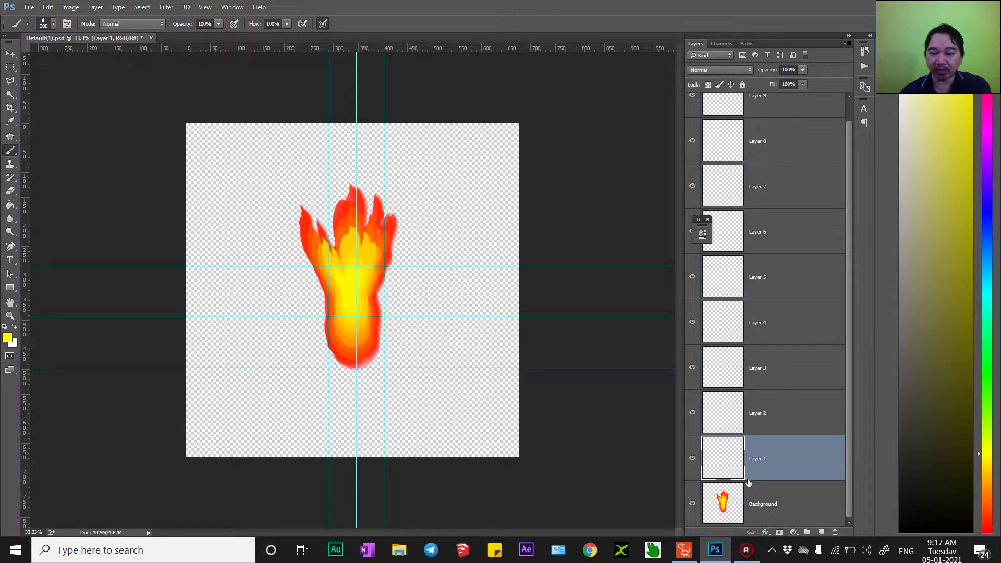
{"action": "scroll", "coordinate": [778, 418], "scroll_direction": "up", "scroll_amount": 1}
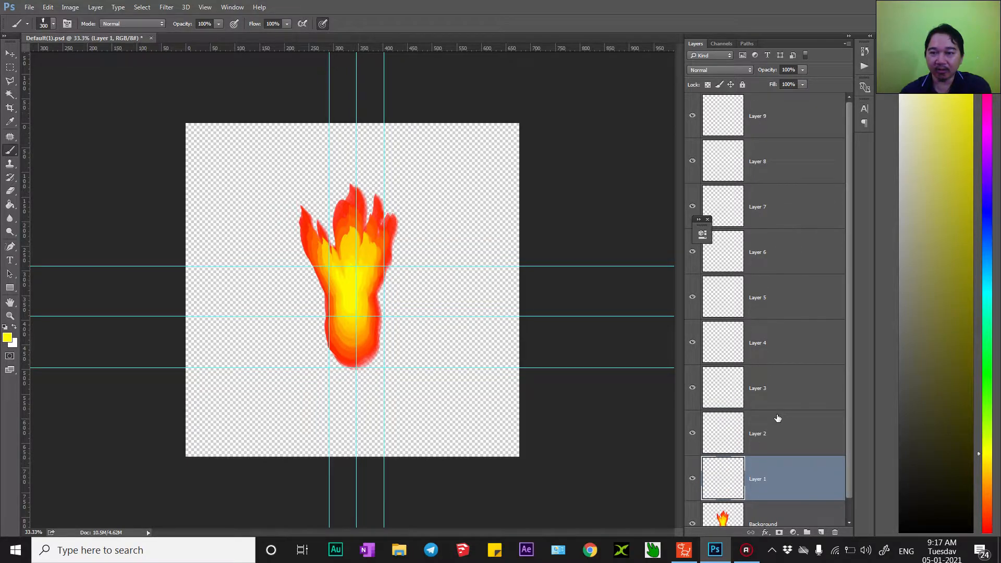
{"action": "scroll", "coordinate": [779, 461], "scroll_direction": "down", "scroll_amount": 1}
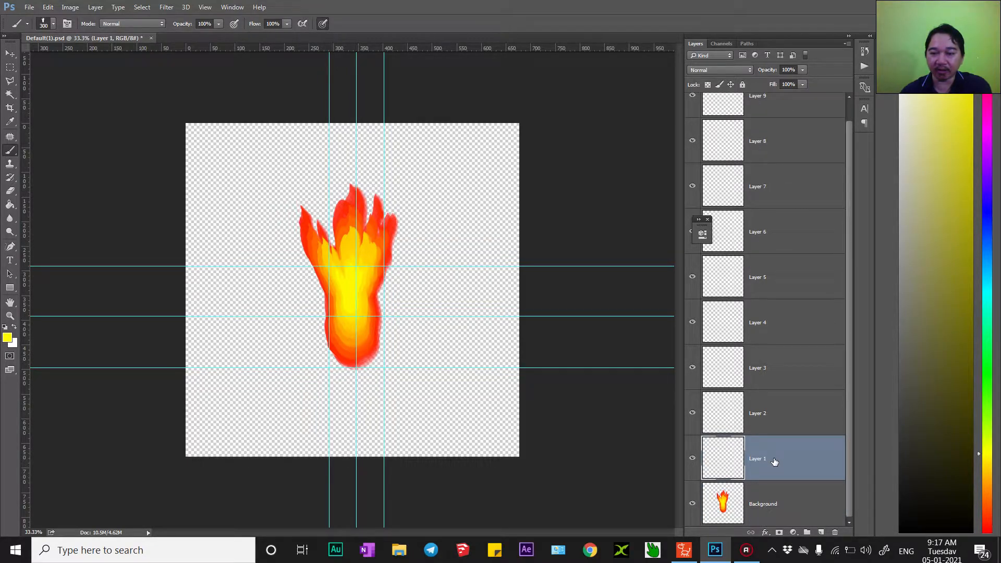
{"action": "scroll", "coordinate": [772, 157], "scroll_direction": "up", "scroll_amount": 1}
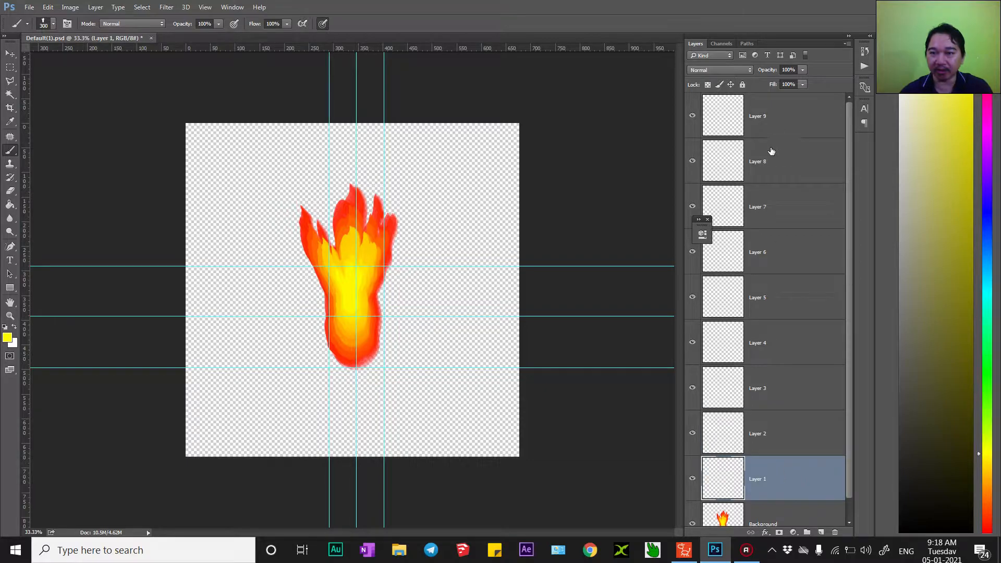
{"action": "left_click", "coordinate": [758, 115], "text": "shift"}
{"action": "key", "text": "Delete"}
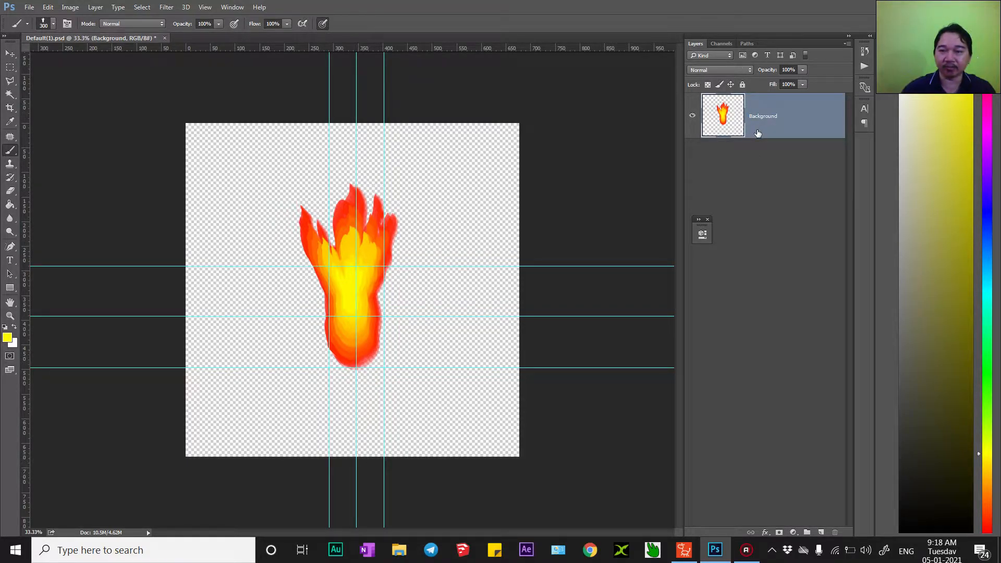
Duplicate the Background flame layer nine times
{"action": "key", "text": "ctrl+j"}
{"action": "key", "text": "ctrl+j"}
{"action": "key", "text": "ctrl+j"}
{"action": "key", "text": "ctrl+j"}
{"action": "key", "text": "ctrl+j"}
{"action": "key", "text": "ctrl+j"}
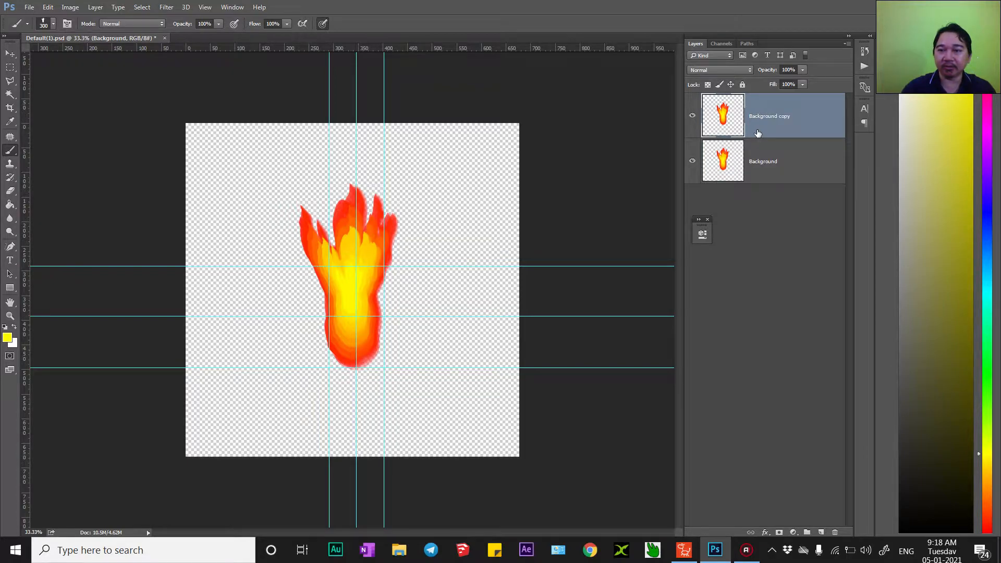
{"action": "key", "text": "ctrl+j"}
{"action": "key", "text": "ctrl+j"}
{"action": "key", "text": "ctrl+j"}
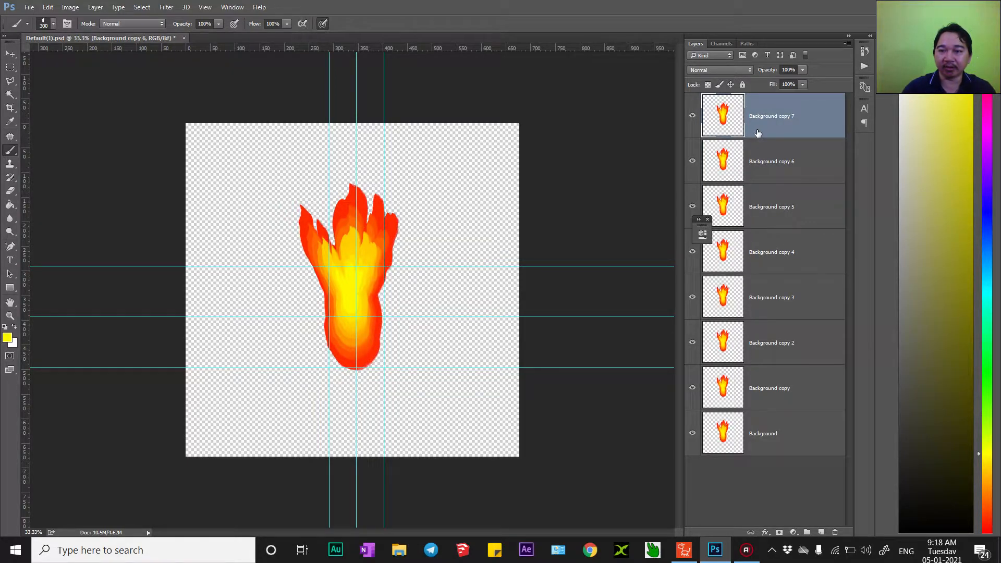
Open the original Background layer in the Liquify filter and reduce the warp brush size to 80
{"action": "scroll", "coordinate": [722, 432], "scroll_direction": "down", "scroll_amount": 1}
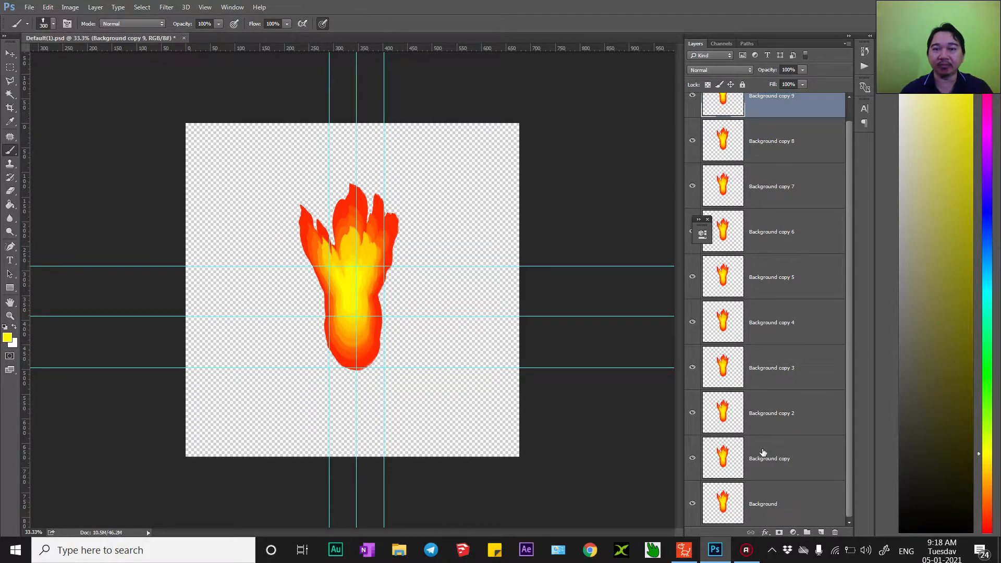
{"action": "left_click", "coordinate": [759, 500]}
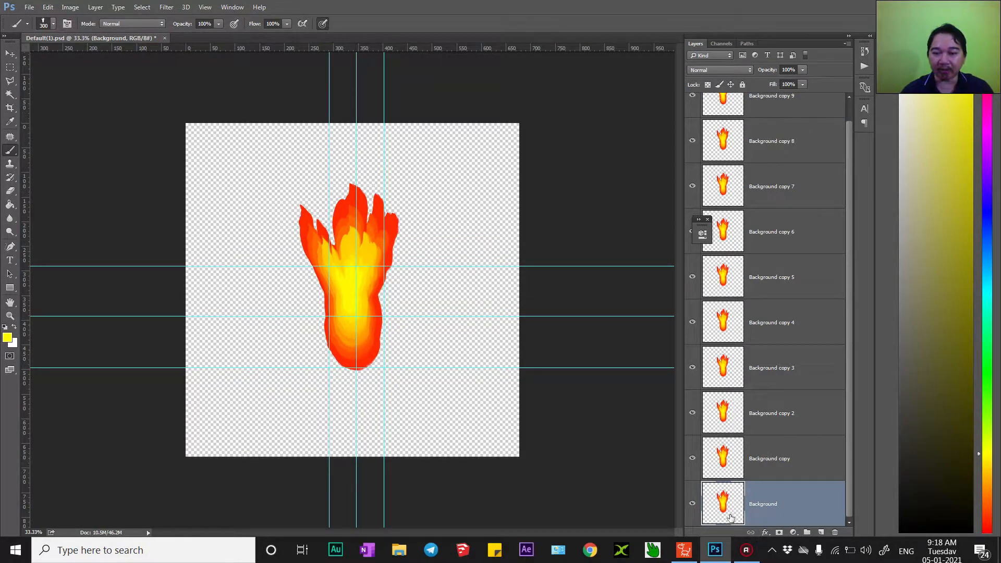
{"action": "left_click", "coordinate": [167, 7]}
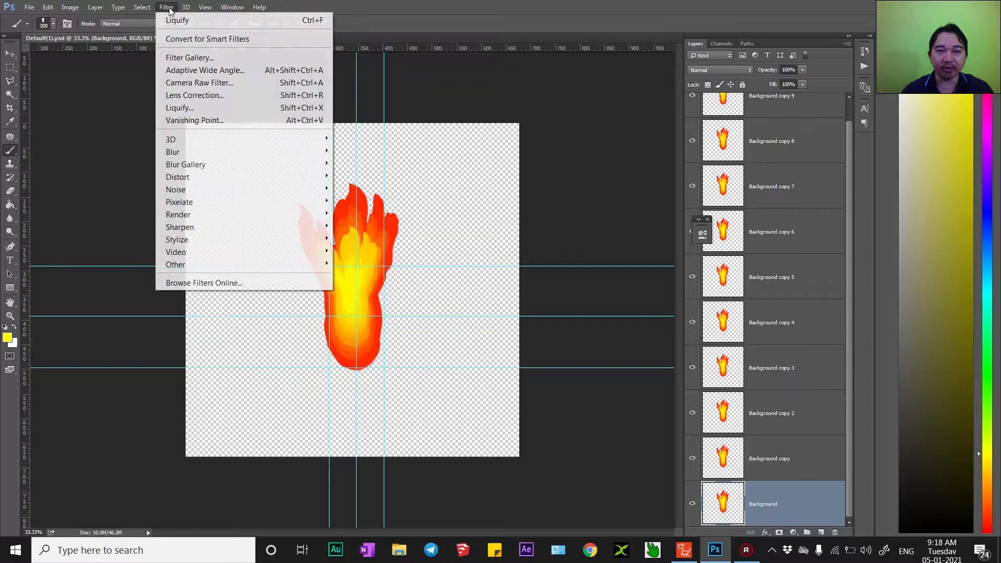
{"action": "left_click", "coordinate": [187, 109]}
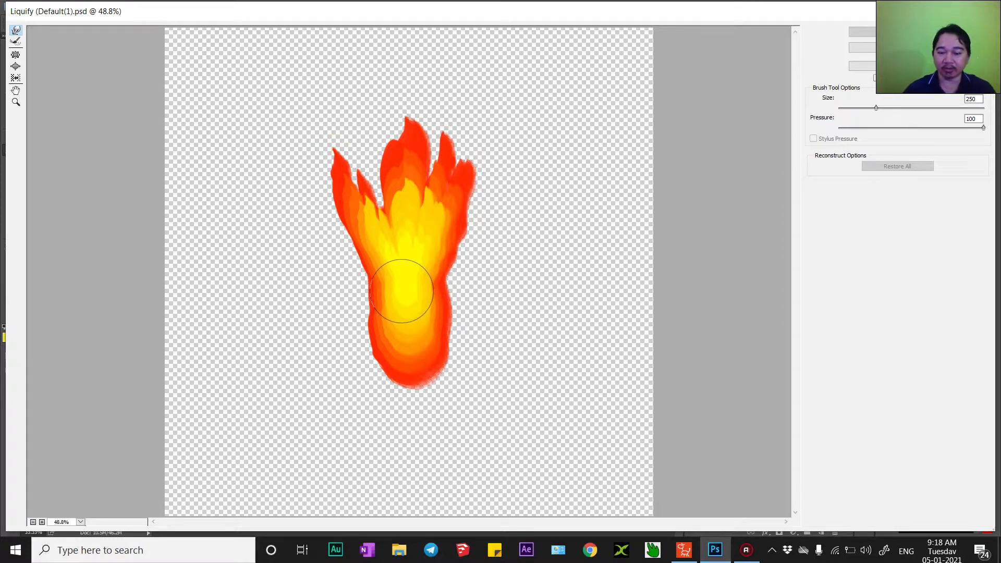
{"action": "key", "text": "bracketleft"}
{"action": "key", "text": "bracketleft"}
{"action": "key", "text": "bracketleft"}
{"action": "key", "text": "bracketleft"}
{"action": "key", "text": "bracketleft"}
{"action": "key", "text": "bracketleft"}
{"action": "key", "text": "bracketleft"}
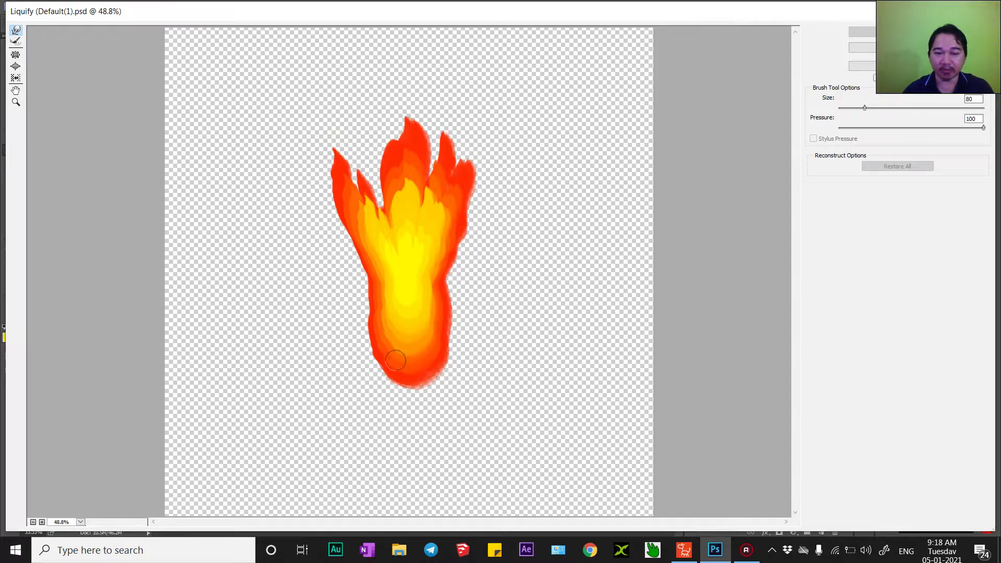
Warp the top of the Background flame, stretching its left, centre and right tongues upward and outward into thin pointed tips
{"action": "mouse_move", "coordinate": [395, 368]}
{"action": "left_mouse_down"}
{"action": "mouse_move", "coordinate": [371, 257]}
{"action": "mouse_move", "coordinate": [304, 114]}
{"action": "left_mouse_up"}
{"action": "mouse_move", "coordinate": [402, 348]}
{"action": "left_mouse_down"}
{"action": "mouse_move", "coordinate": [399, 262]}
{"action": "mouse_move", "coordinate": [369, 157]}
{"action": "left_mouse_up"}
{"action": "left_click_drag", "start_coordinate": [392, 208], "coordinate": [365, 134]}
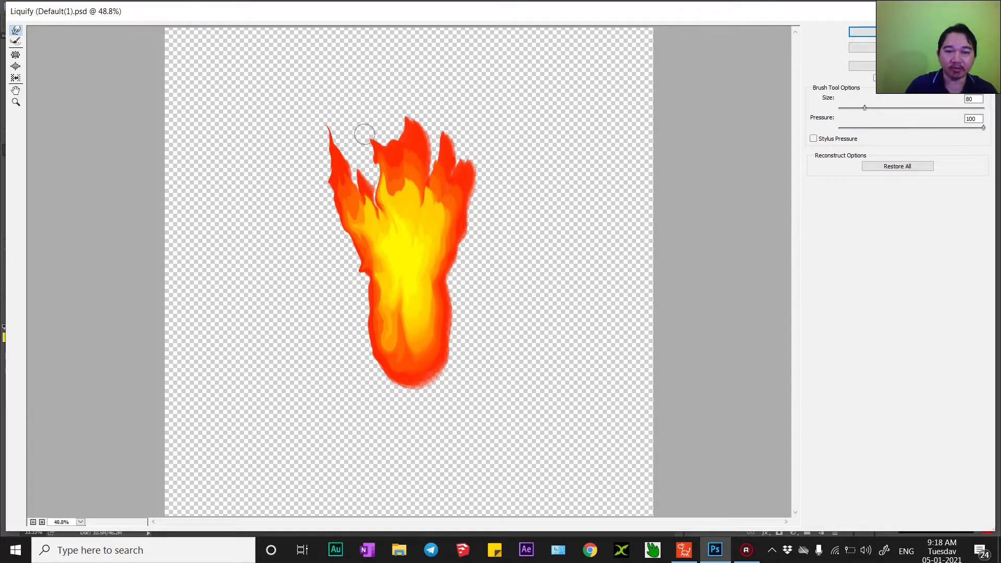
{"action": "mouse_move", "coordinate": [412, 339]}
{"action": "left_mouse_down"}
{"action": "mouse_move", "coordinate": [397, 324]}
{"action": "mouse_move", "coordinate": [418, 195]}
{"action": "mouse_move", "coordinate": [392, 117]}
{"action": "left_mouse_up"}
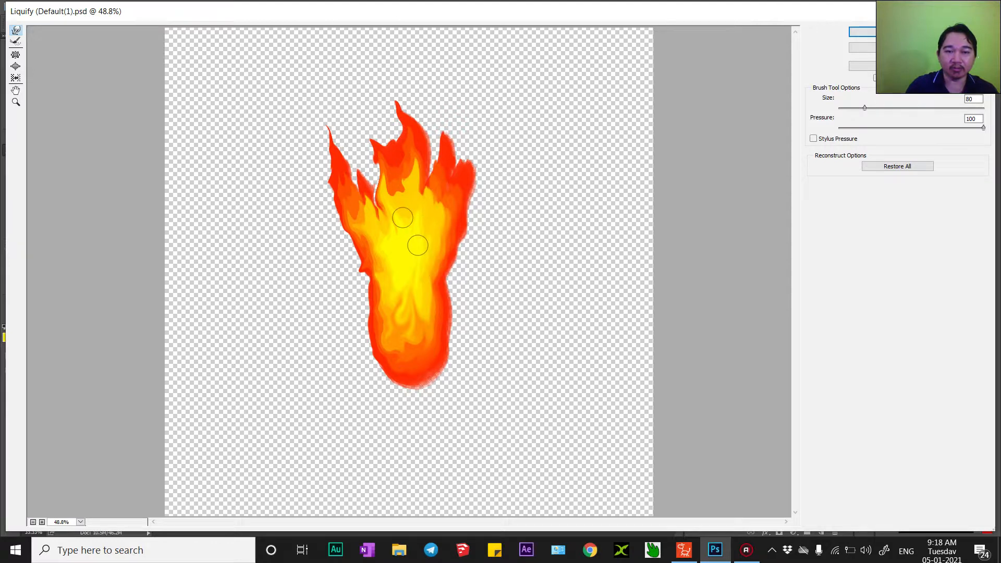
{"action": "left_click_drag", "start_coordinate": [402, 217], "coordinate": [372, 111]}
{"action": "left_click_drag", "start_coordinate": [419, 289], "coordinate": [410, 278]}
{"action": "left_click_drag", "start_coordinate": [428, 165], "coordinate": [468, 101]}
{"action": "left_click_drag", "start_coordinate": [409, 269], "coordinate": [477, 68]}
{"action": "mouse_move", "coordinate": [433, 306]}
{"action": "left_mouse_down"}
{"action": "mouse_move", "coordinate": [466, 216]}
{"action": "mouse_move", "coordinate": [469, 136]}
{"action": "left_mouse_up"}
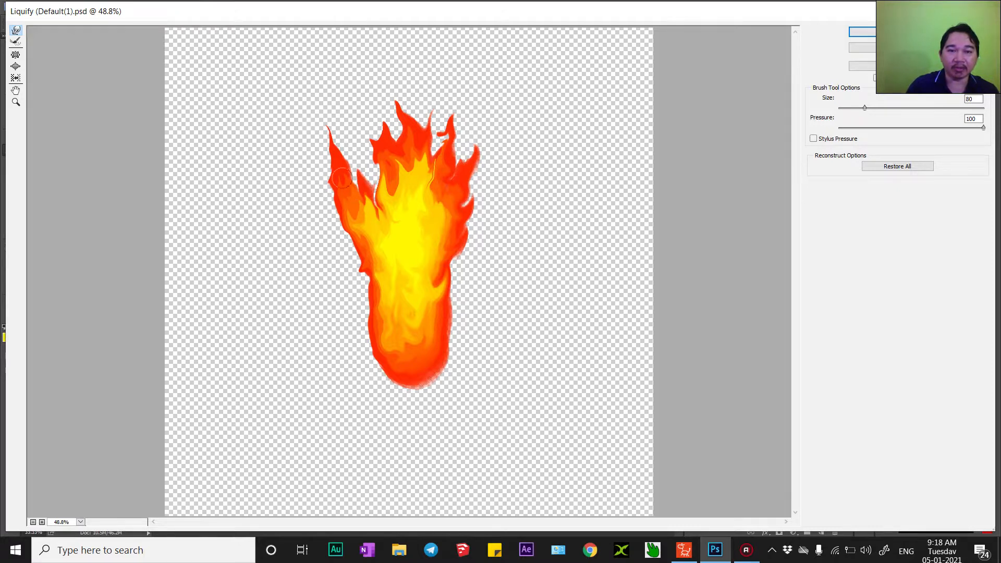
Pull small licks out of the flame's lower left and right edges and sharpen the tips of its upper-right tongues
{"action": "mouse_move", "coordinate": [388, 332]}
{"action": "left_mouse_down"}
{"action": "mouse_move", "coordinate": [373, 279]}
{"action": "mouse_move", "coordinate": [321, 232]}
{"action": "left_mouse_up"}
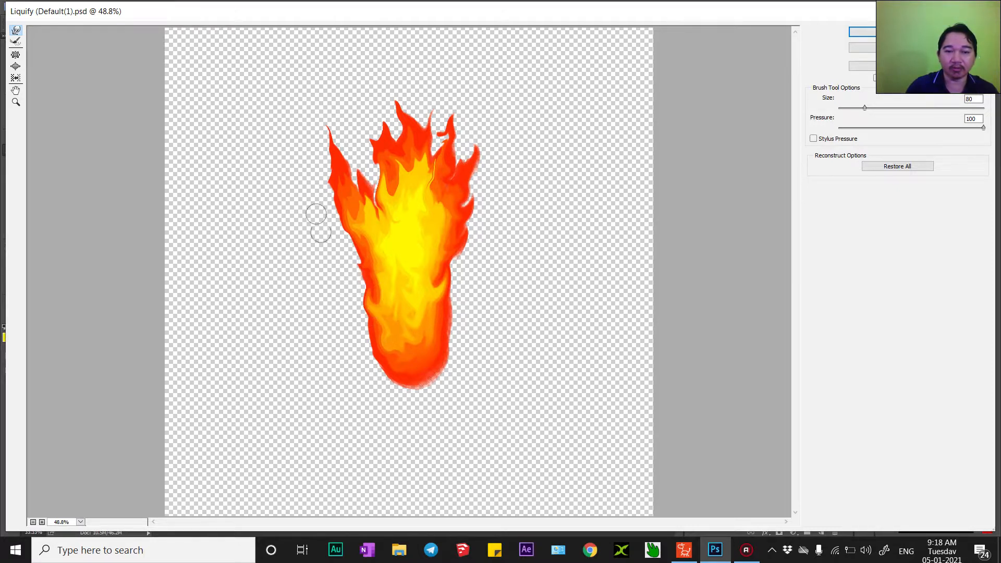
{"action": "left_click_drag", "start_coordinate": [374, 308], "coordinate": [351, 286]}
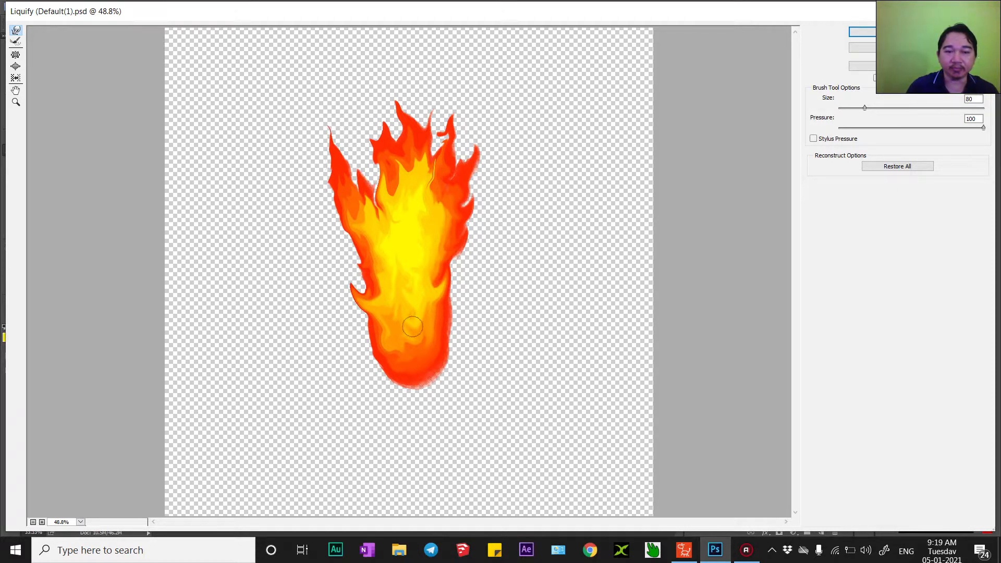
{"action": "left_click_drag", "start_coordinate": [435, 291], "coordinate": [458, 267]}
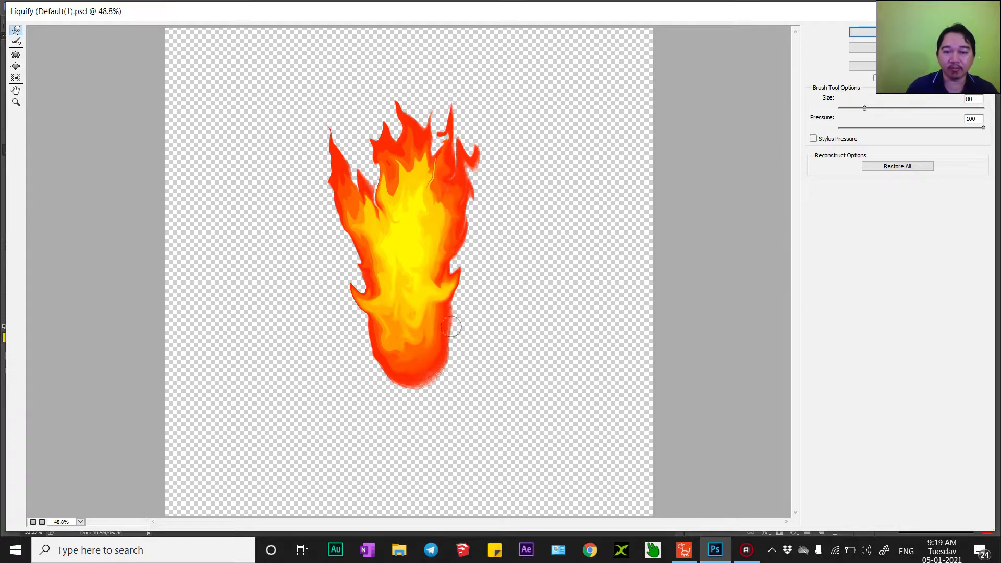
{"action": "left_click_drag", "start_coordinate": [431, 316], "coordinate": [453, 310]}
{"action": "left_click_drag", "start_coordinate": [469, 154], "coordinate": [473, 130]}
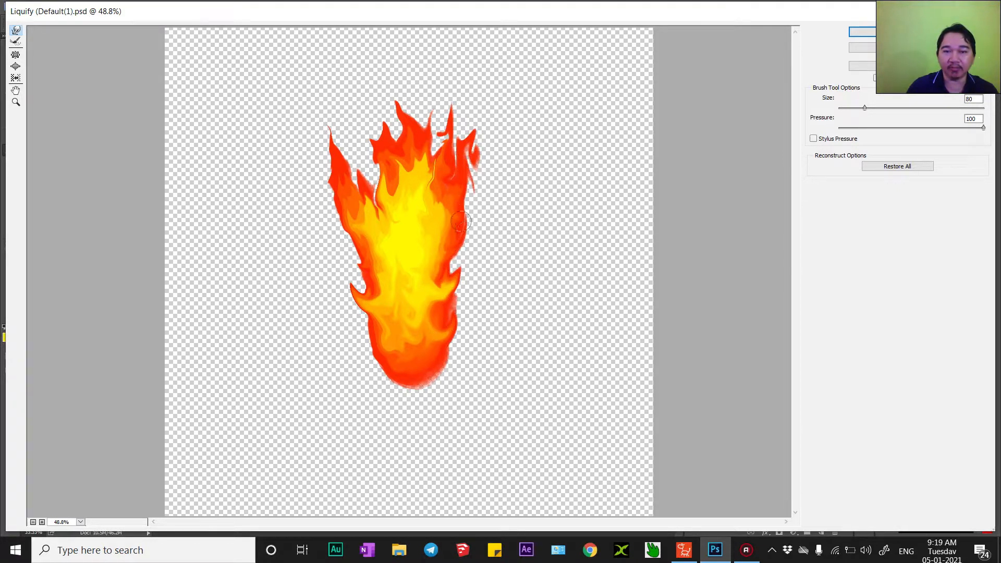
{"action": "left_click_drag", "start_coordinate": [461, 222], "coordinate": [473, 109]}
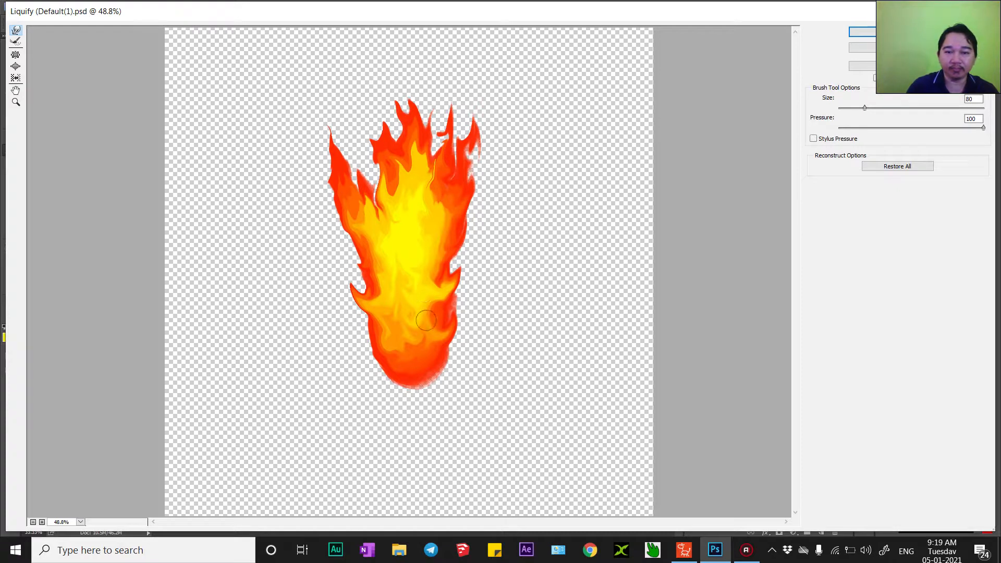
Warp extra licks along the flame's top and left edge, and apply the Liquify filter to the Background layer
{"action": "left_click_drag", "start_coordinate": [388, 172], "coordinate": [368, 94]}
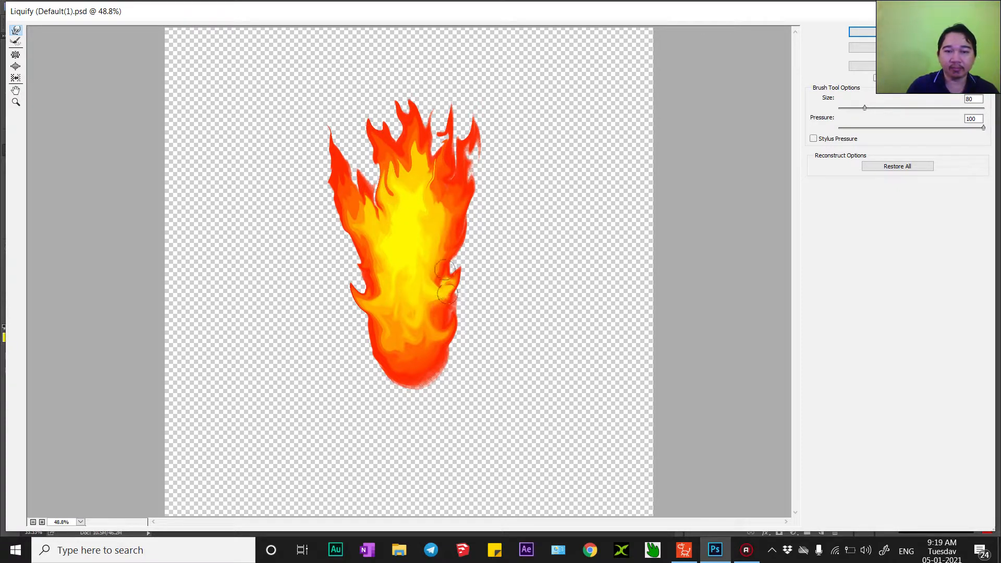
{"action": "left_click_drag", "start_coordinate": [447, 294], "coordinate": [423, 113]}
{"action": "left_click_drag", "start_coordinate": [399, 260], "coordinate": [371, 172]}
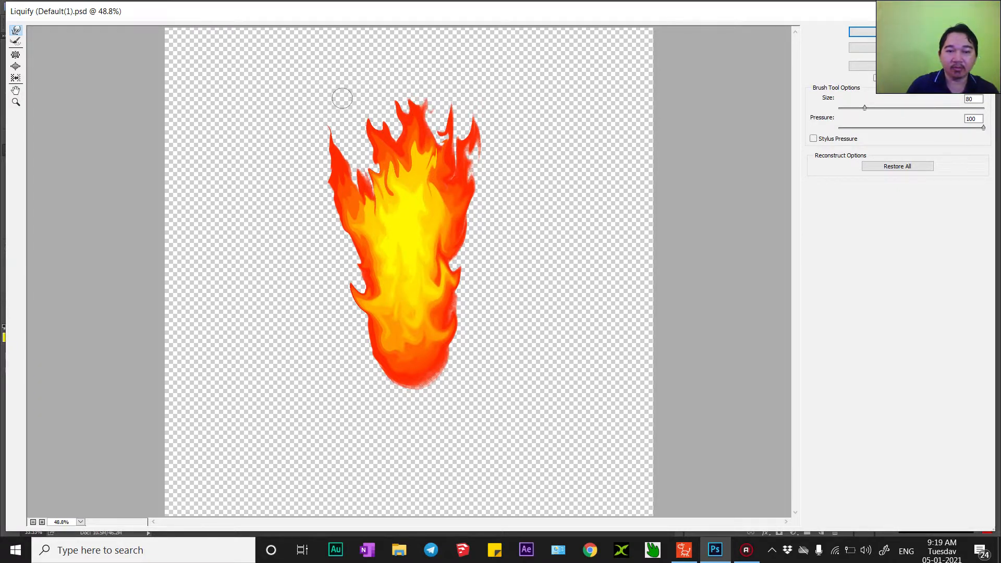
{"action": "mouse_move", "coordinate": [408, 335]}
{"action": "left_mouse_down"}
{"action": "mouse_move", "coordinate": [360, 258]}
{"action": "mouse_move", "coordinate": [318, 151]}
{"action": "left_mouse_up"}
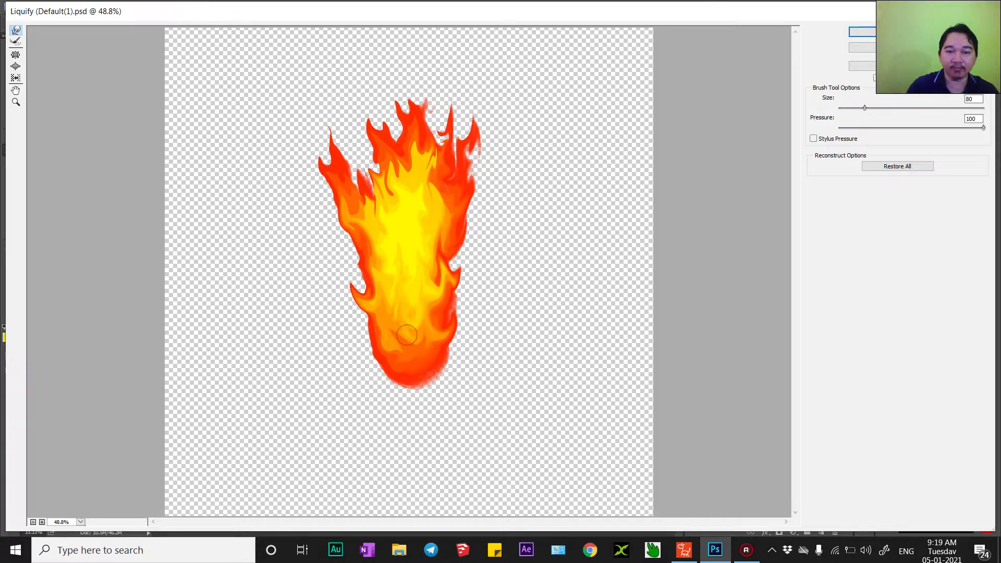
{"action": "left_click_drag", "start_coordinate": [408, 338], "coordinate": [331, 218]}
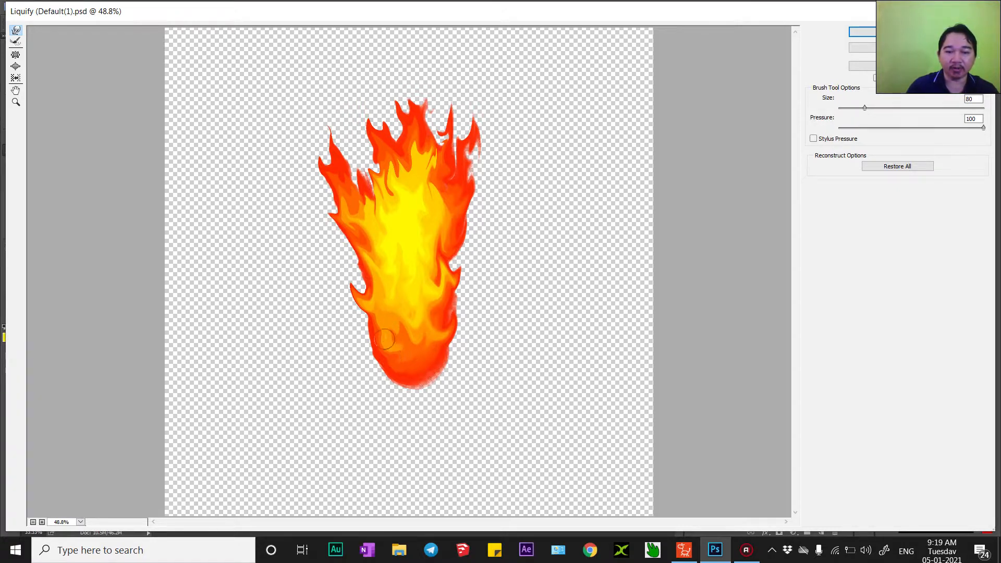
{"action": "left_click_drag", "start_coordinate": [385, 340], "coordinate": [303, 286]}
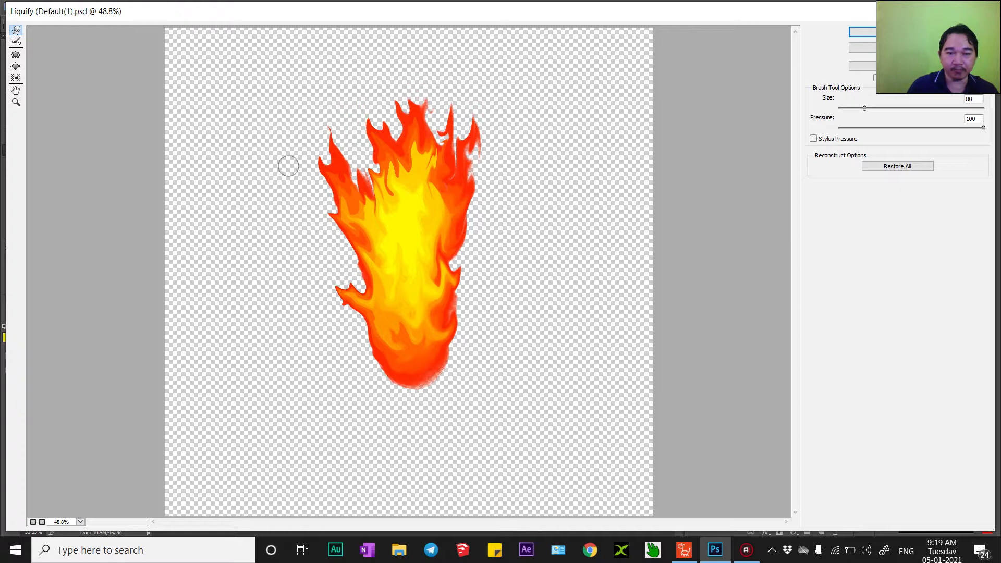
{"action": "key", "text": "Return"}
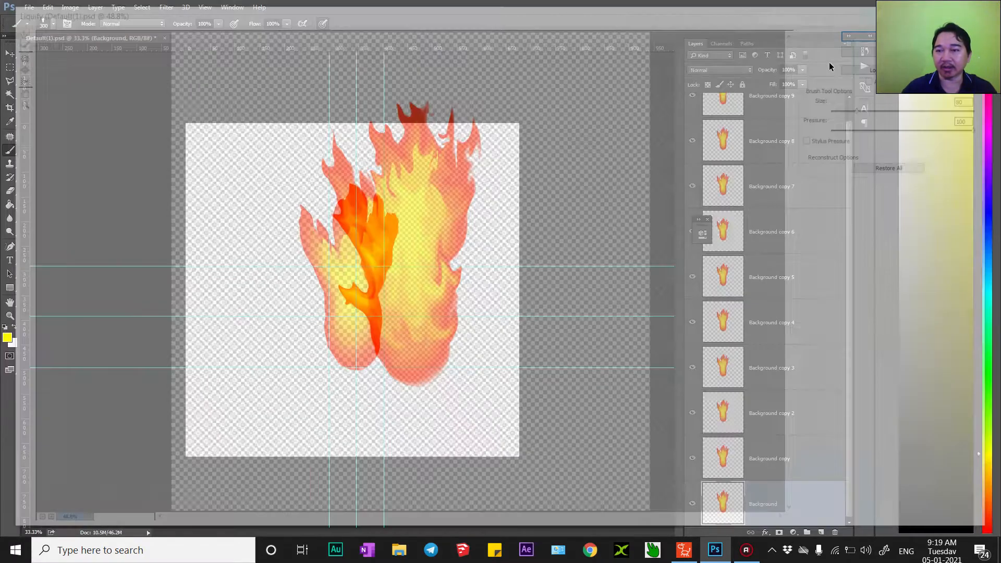
Open the Background copy layer in Liquify with brush size 100 and warp the flame's left side into curved licks
{"action": "left_click", "coordinate": [726, 462]}
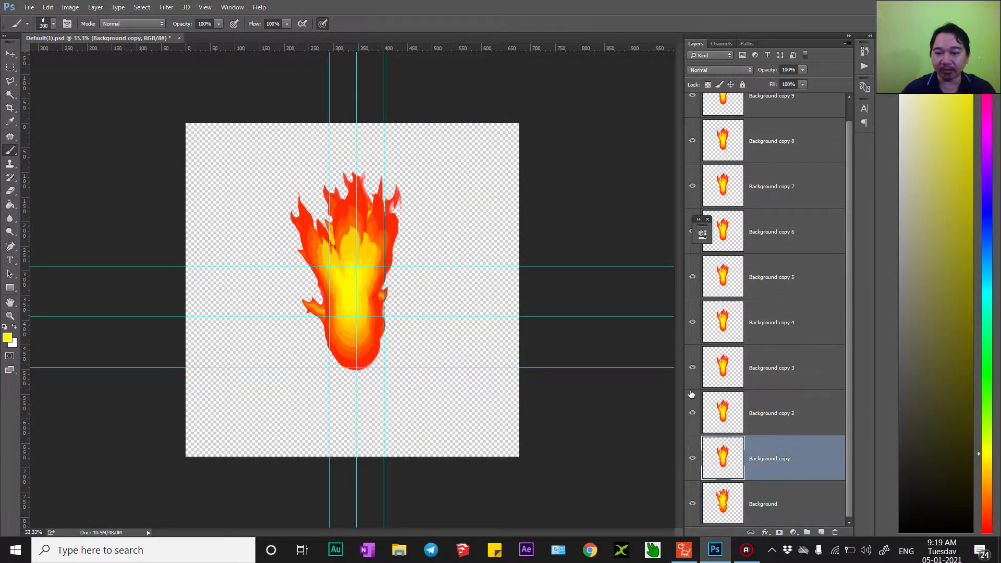
{"action": "key", "text": "ctrl+shift+x"}
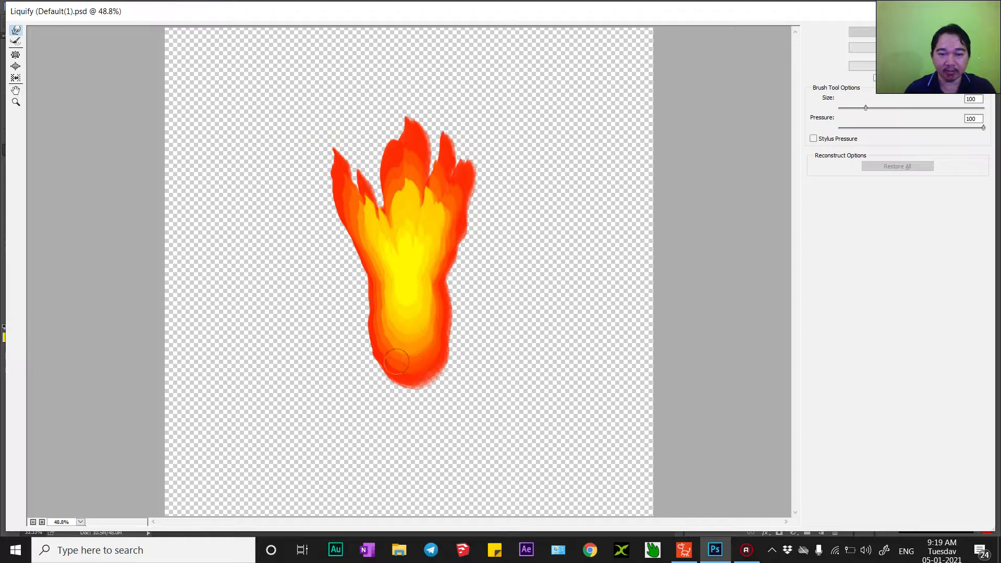
{"action": "left_click_drag", "start_coordinate": [388, 370], "coordinate": [359, 294]}
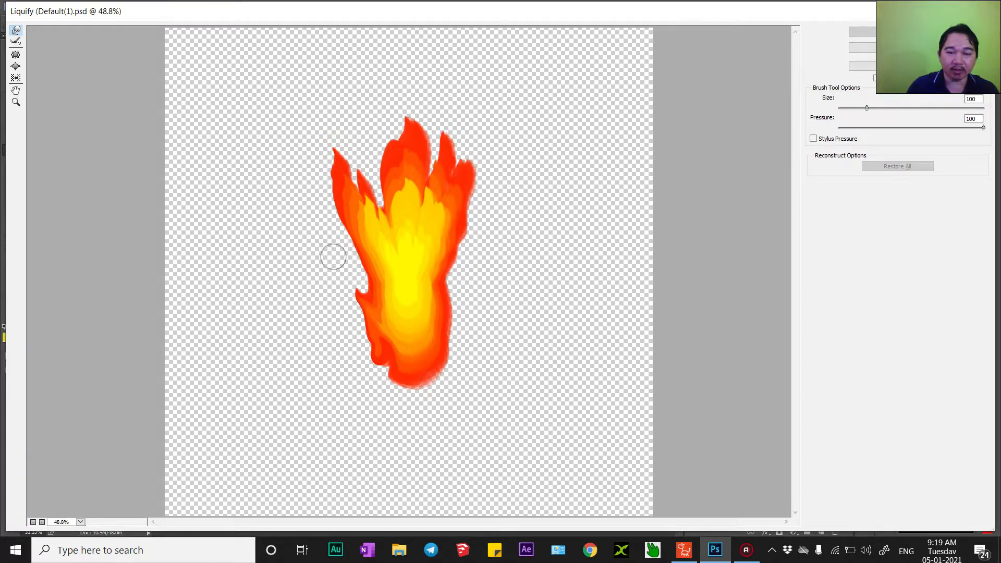
{"action": "left_click_drag", "start_coordinate": [332, 152], "coordinate": [316, 139]}
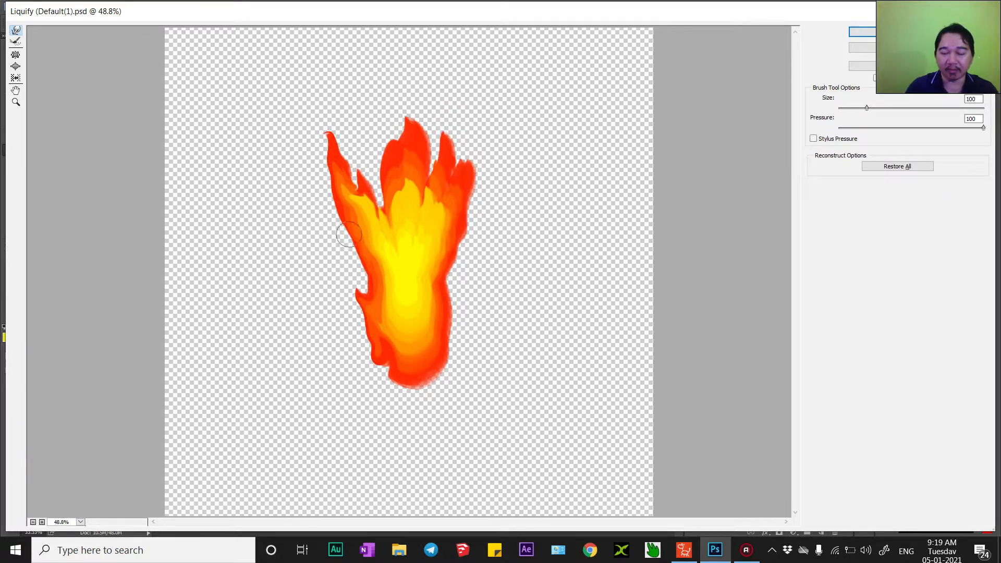
{"action": "left_click_drag", "start_coordinate": [388, 295], "coordinate": [364, 154]}
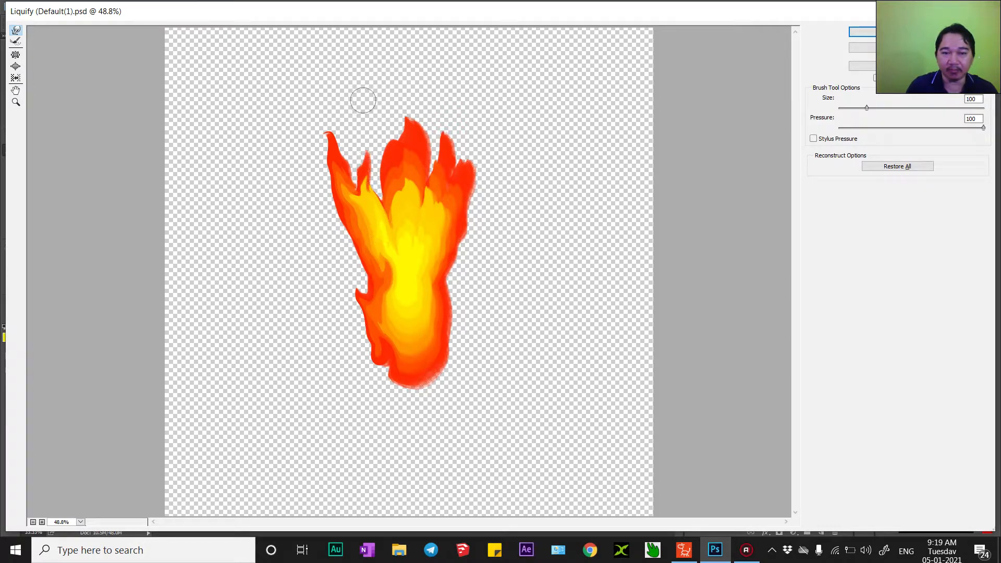
Stretch the centre and right tongues of the Background copy flame upward into separate pointed tips
{"action": "mouse_move", "coordinate": [417, 324]}
{"action": "left_mouse_down"}
{"action": "mouse_move", "coordinate": [425, 286]}
{"action": "mouse_move", "coordinate": [388, 119]}
{"action": "left_mouse_up"}
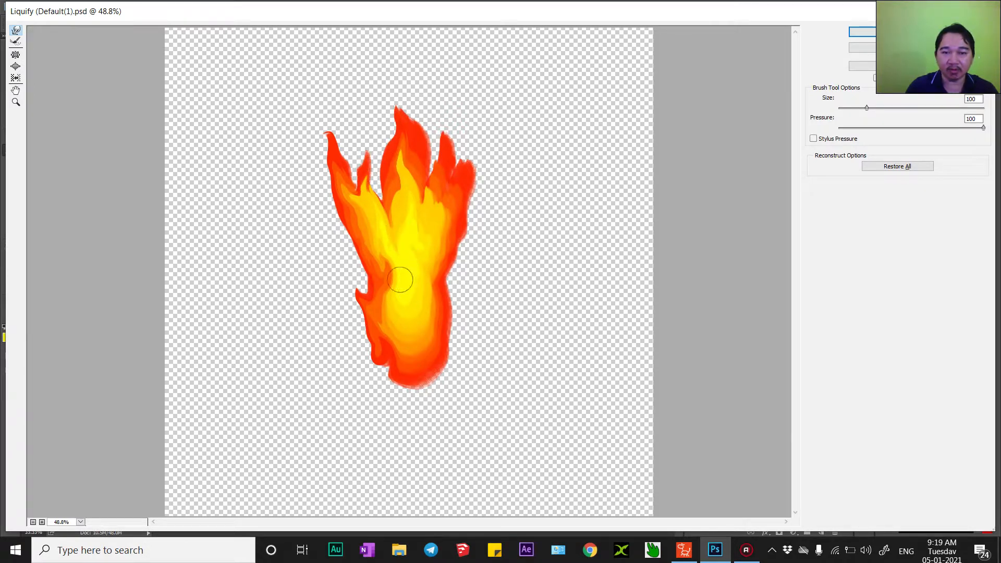
{"action": "left_click_drag", "start_coordinate": [400, 280], "coordinate": [368, 96]}
{"action": "left_click_drag", "start_coordinate": [437, 227], "coordinate": [426, 109]}
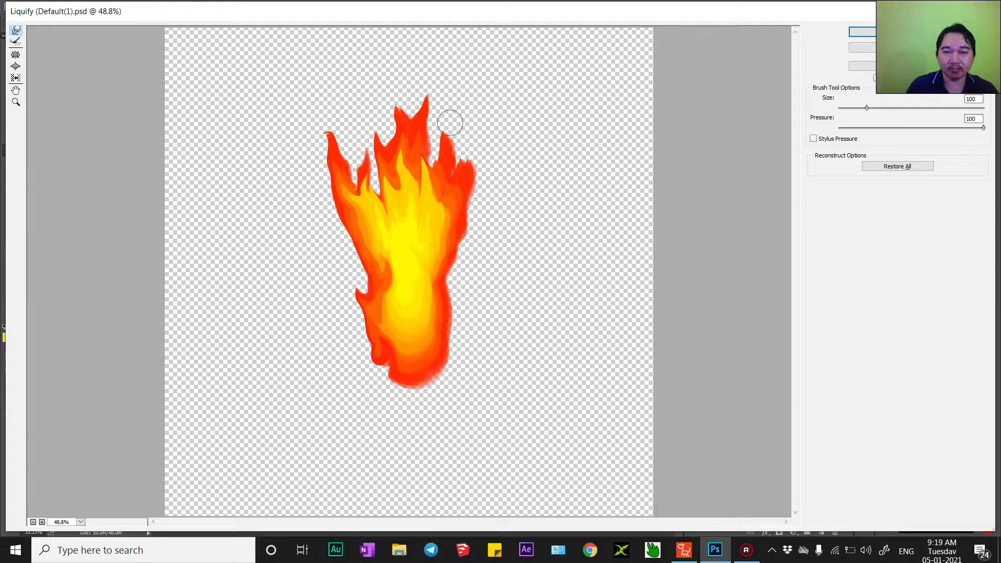
{"action": "mouse_move", "coordinate": [429, 210]}
{"action": "left_mouse_down"}
{"action": "mouse_move", "coordinate": [448, 178]}
{"action": "mouse_move", "coordinate": [450, 124]}
{"action": "left_mouse_up"}
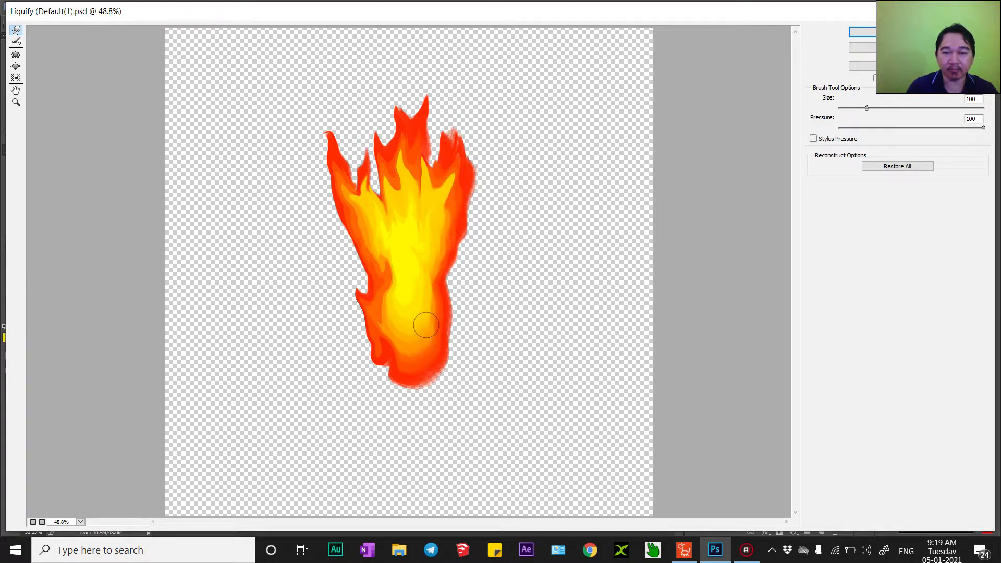
{"action": "left_click_drag", "start_coordinate": [452, 214], "coordinate": [460, 63]}
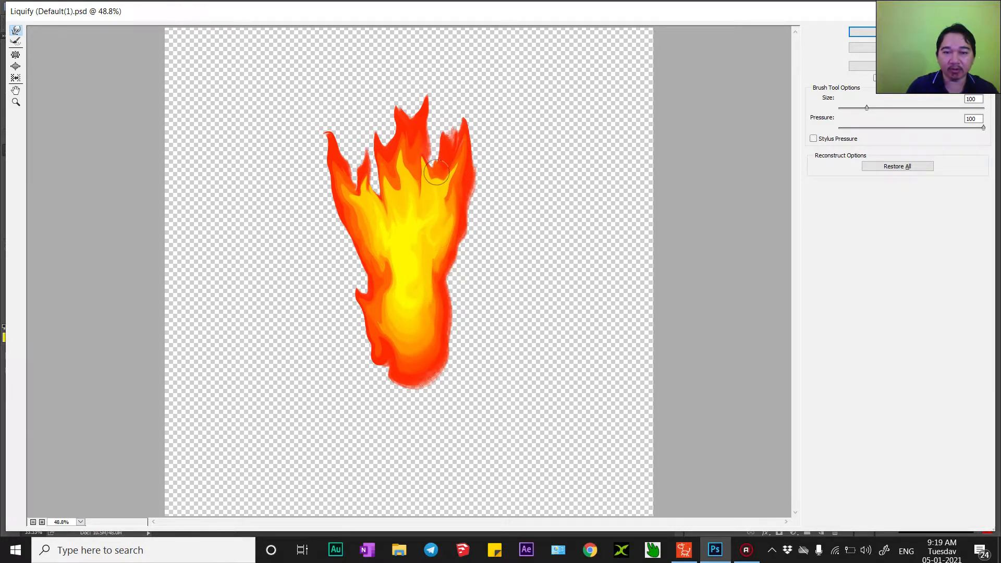
{"action": "left_click_drag", "start_coordinate": [436, 180], "coordinate": [482, 65]}
{"action": "mouse_move", "coordinate": [414, 347]}
{"action": "left_mouse_down"}
{"action": "mouse_move", "coordinate": [477, 205]}
{"action": "mouse_move", "coordinate": [478, 135]}
{"action": "left_mouse_up"}
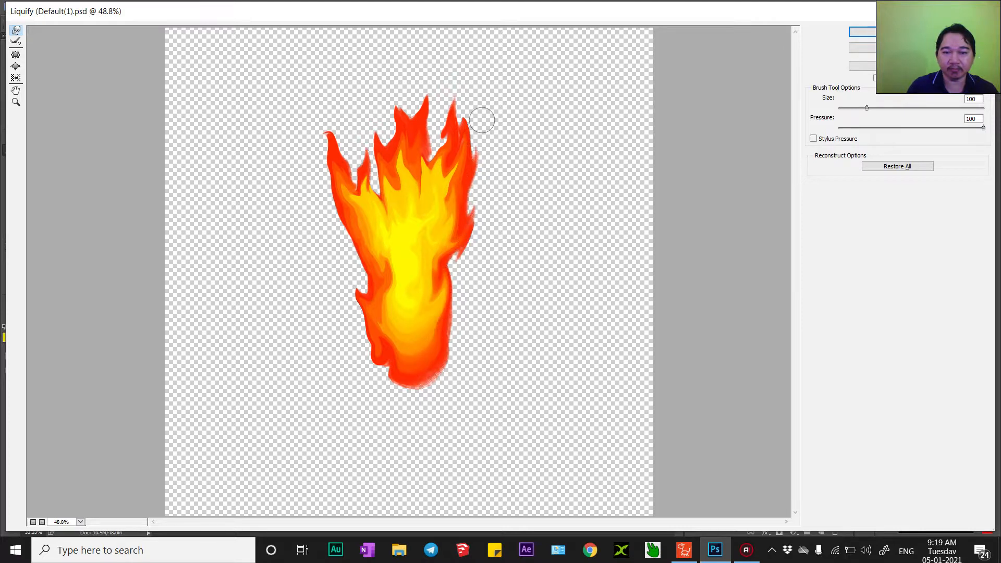
Pull pointed side licks outward from the flame's right edge and from its upper and lower left edge
{"action": "left_click_drag", "start_coordinate": [449, 326], "coordinate": [484, 189]}
{"action": "left_click_drag", "start_coordinate": [412, 308], "coordinate": [289, 140]}
{"action": "left_click_drag", "start_coordinate": [403, 328], "coordinate": [336, 251]}
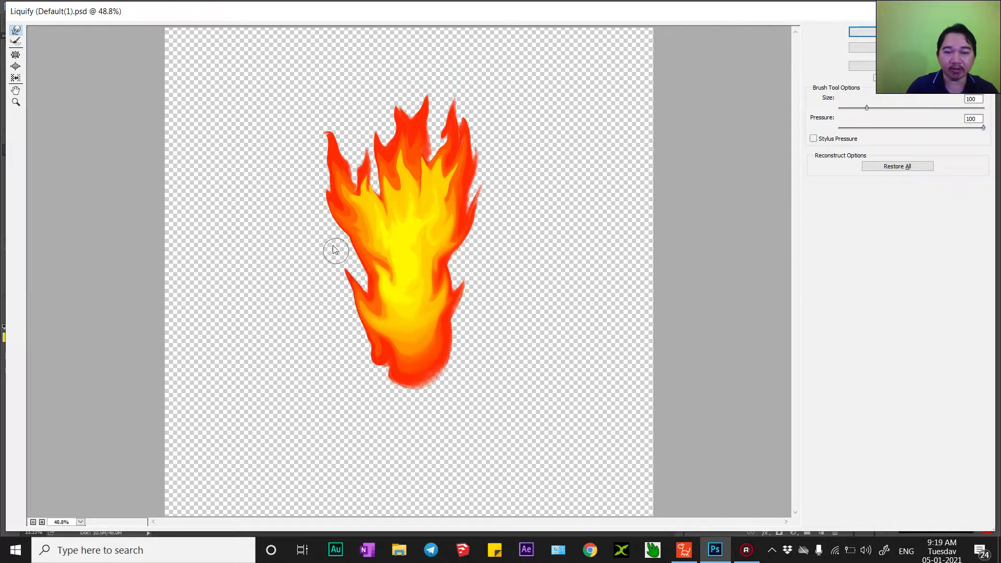
Stretch the inner-left and top-centre tongues higher, and apply the Liquify filter to the Background copy layer
{"action": "left_click_drag", "start_coordinate": [398, 235], "coordinate": [363, 142]}
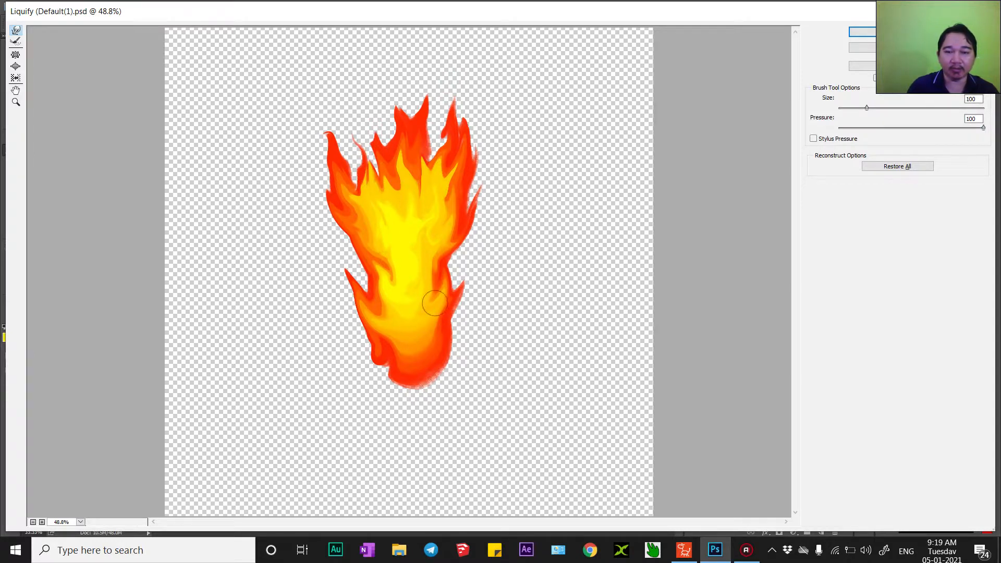
{"action": "left_click_drag", "start_coordinate": [416, 230], "coordinate": [394, 70]}
{"action": "left_click_drag", "start_coordinate": [424, 297], "coordinate": [381, 92]}
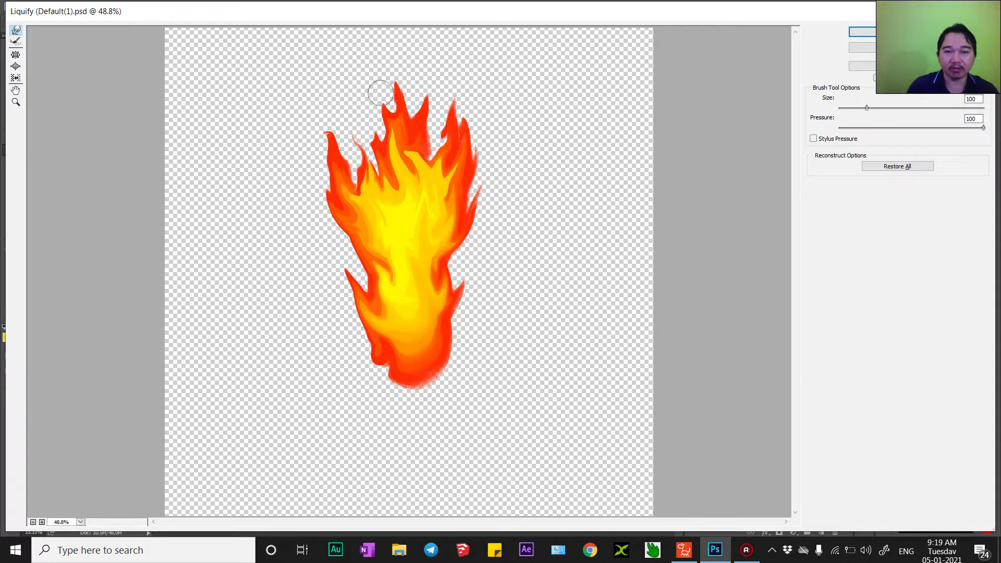
{"action": "left_click_drag", "start_coordinate": [434, 227], "coordinate": [389, 86]}
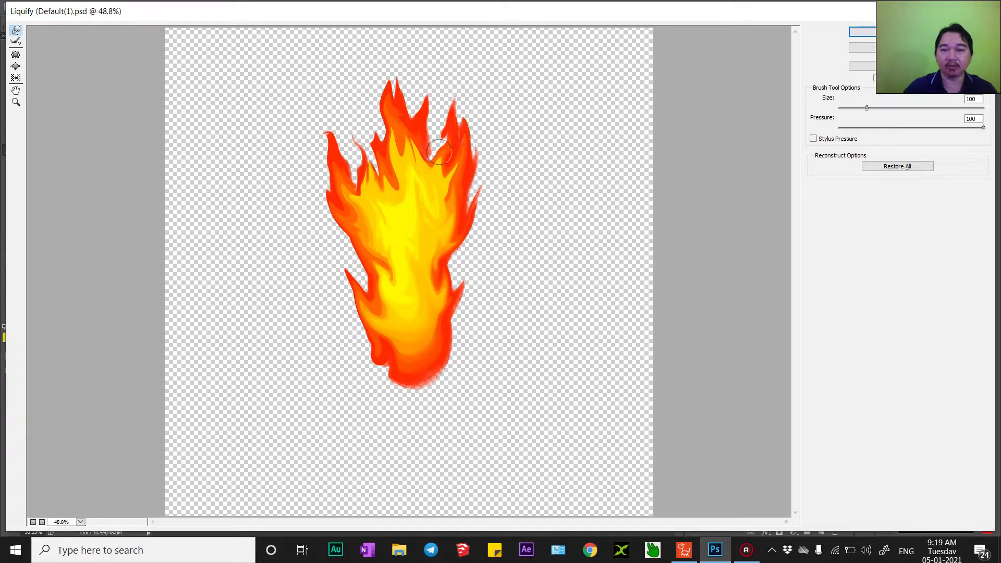
{"action": "left_click", "coordinate": [894, 32]}
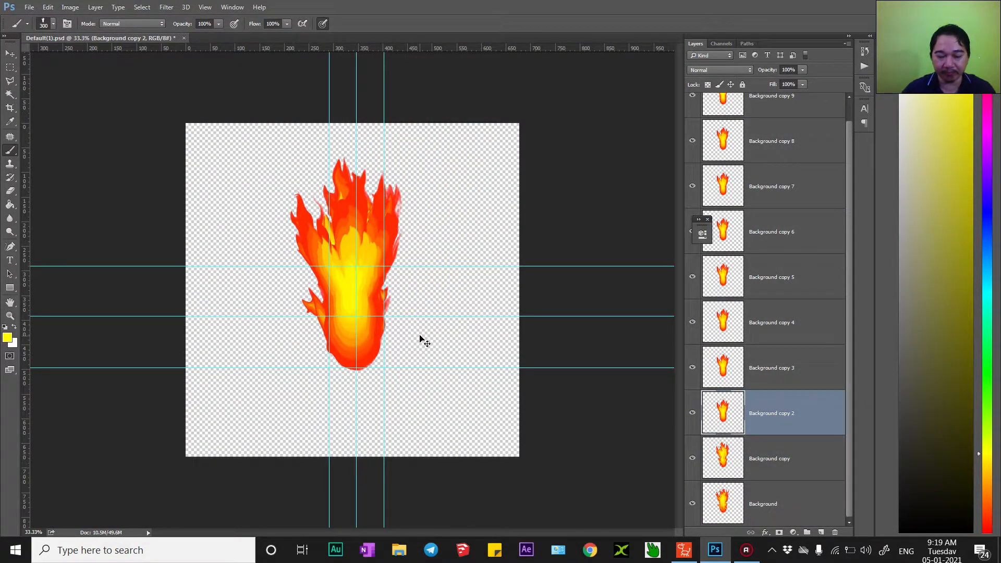
Open the Background copy 2 layer in Liquify, set the brush size to 125, and warp the left and centre-left tongues upward
{"action": "key", "text": "ctrl+shift+x"}
{"action": "key", "text": "bracketright"}
{"action": "left_click_drag", "start_coordinate": [380, 355], "coordinate": [315, 127]}
{"action": "left_click_drag", "start_coordinate": [403, 346], "coordinate": [328, 77]}
{"action": "mouse_move", "coordinate": [412, 349]}
{"action": "left_mouse_down"}
{"action": "mouse_move", "coordinate": [410, 281]}
{"action": "mouse_move", "coordinate": [364, 136]}
{"action": "left_mouse_up"}
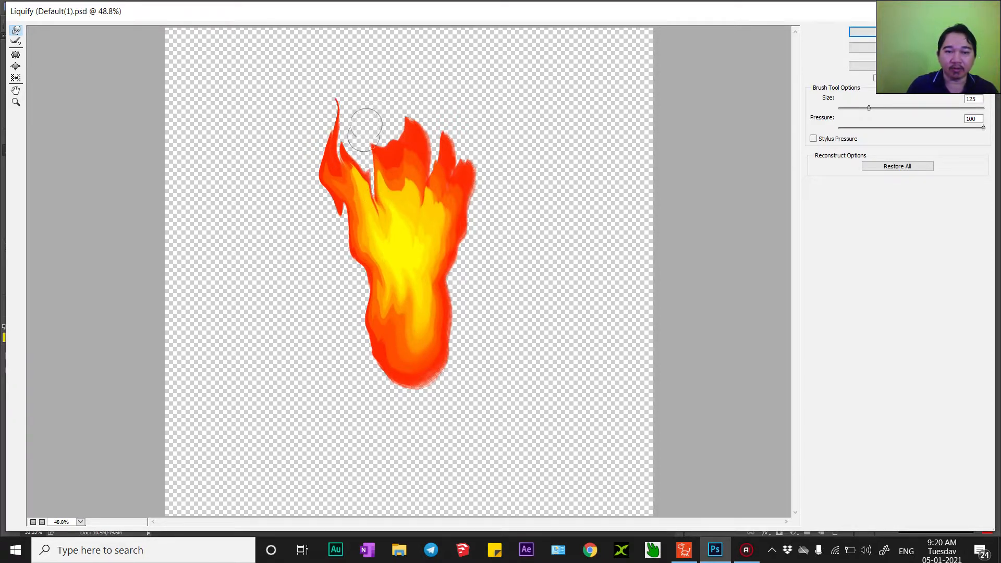
{"action": "mouse_move", "coordinate": [411, 339]}
{"action": "left_mouse_down"}
{"action": "mouse_move", "coordinate": [418, 275]}
{"action": "mouse_move", "coordinate": [386, 180]}
{"action": "mouse_move", "coordinate": [379, 102]}
{"action": "left_mouse_up"}
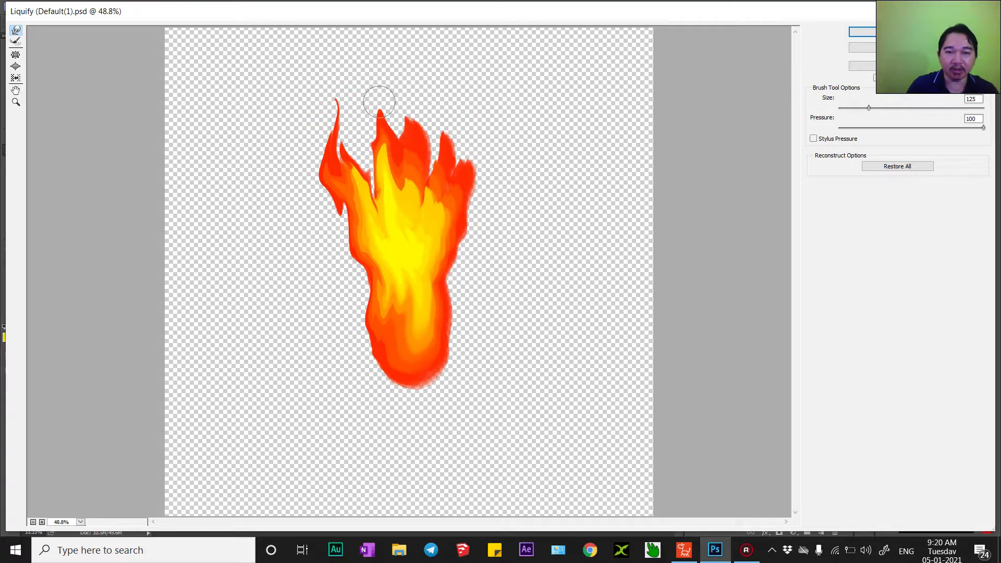
Stretch the centre and right tongues of the Background copy 2 flame upward and pull pointed licks out from its right edge
{"action": "mouse_move", "coordinate": [421, 348]}
{"action": "left_mouse_down"}
{"action": "mouse_move", "coordinate": [409, 297]}
{"action": "mouse_move", "coordinate": [405, 79]}
{"action": "left_mouse_up"}
{"action": "left_click_drag", "start_coordinate": [450, 292], "coordinate": [440, 118]}
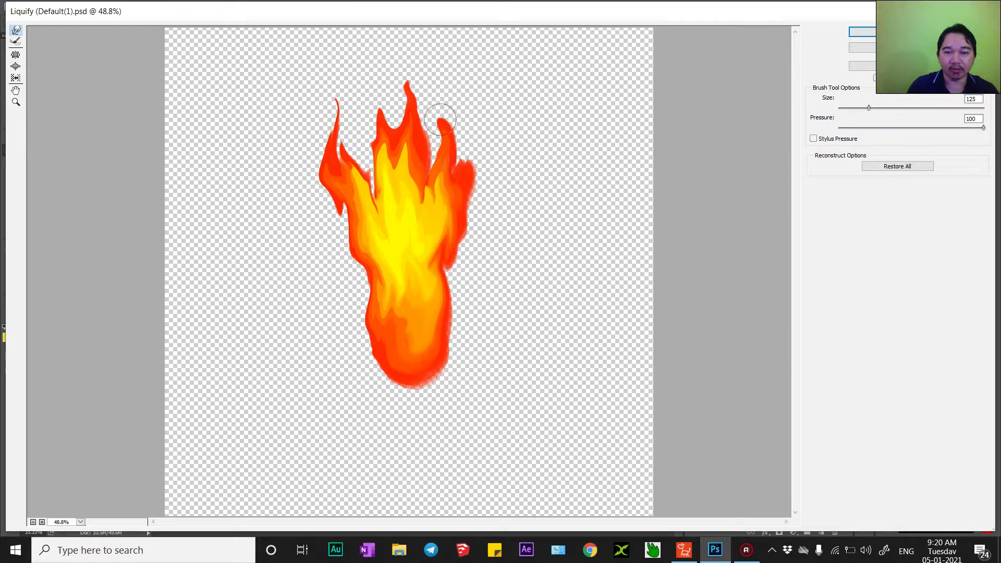
{"action": "mouse_move", "coordinate": [433, 347]}
{"action": "left_mouse_down"}
{"action": "mouse_move", "coordinate": [443, 277]}
{"action": "mouse_move", "coordinate": [480, 186]}
{"action": "left_mouse_up"}
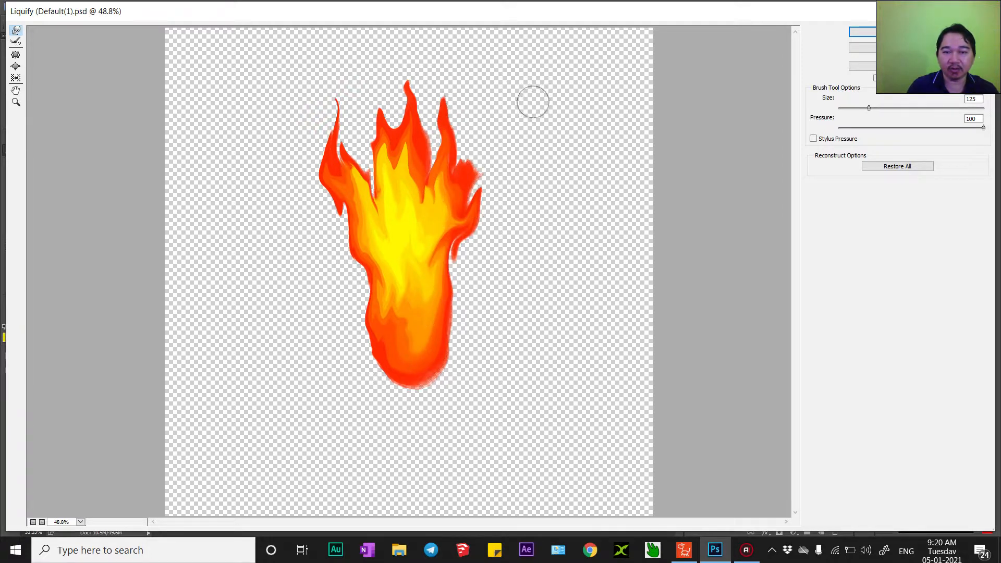
{"action": "left_click_drag", "start_coordinate": [438, 338], "coordinate": [492, 73]}
{"action": "left_click_drag", "start_coordinate": [448, 346], "coordinate": [488, 85]}
Pull more pointed licks from both sides and the top of the flame, and apply the Liquify filter to Background copy 2
{"action": "mouse_move", "coordinate": [424, 333]}
{"action": "left_mouse_down"}
{"action": "mouse_move", "coordinate": [399, 334]}
{"action": "mouse_move", "coordinate": [383, 280]}
{"action": "mouse_move", "coordinate": [340, 221]}
{"action": "mouse_move", "coordinate": [365, 206]}
{"action": "mouse_move", "coordinate": [302, 106]}
{"action": "left_mouse_up"}
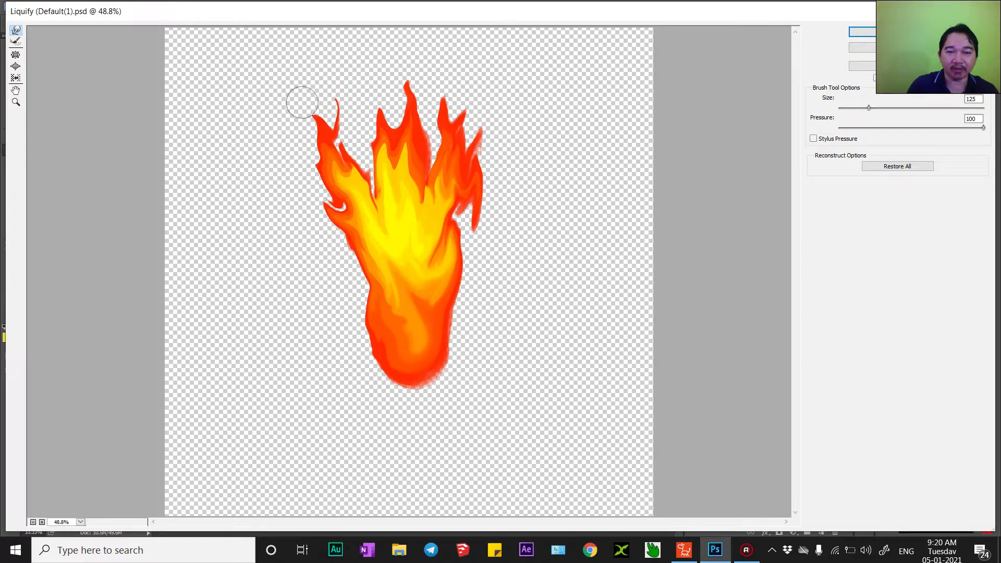
{"action": "left_click_drag", "start_coordinate": [410, 306], "coordinate": [347, 69]}
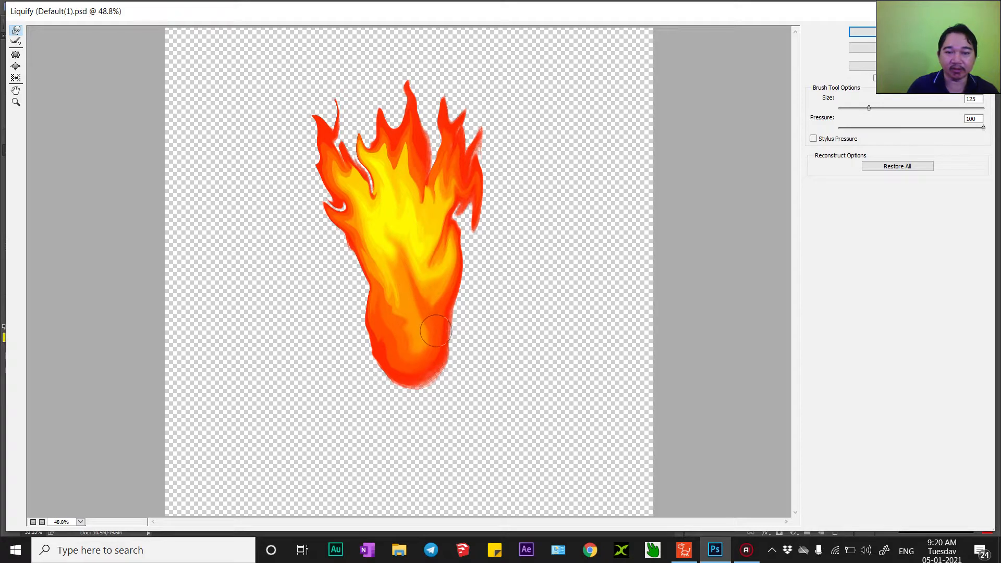
{"action": "left_click_drag", "start_coordinate": [417, 282], "coordinate": [493, 206]}
{"action": "left_click_drag", "start_coordinate": [428, 342], "coordinate": [491, 156]}
{"action": "mouse_move", "coordinate": [390, 340]}
{"action": "left_mouse_down"}
{"action": "mouse_move", "coordinate": [357, 265]}
{"action": "mouse_move", "coordinate": [325, 241]}
{"action": "mouse_move", "coordinate": [305, 201]}
{"action": "mouse_move", "coordinate": [369, 305]}
{"action": "mouse_move", "coordinate": [337, 282]}
{"action": "left_mouse_up"}
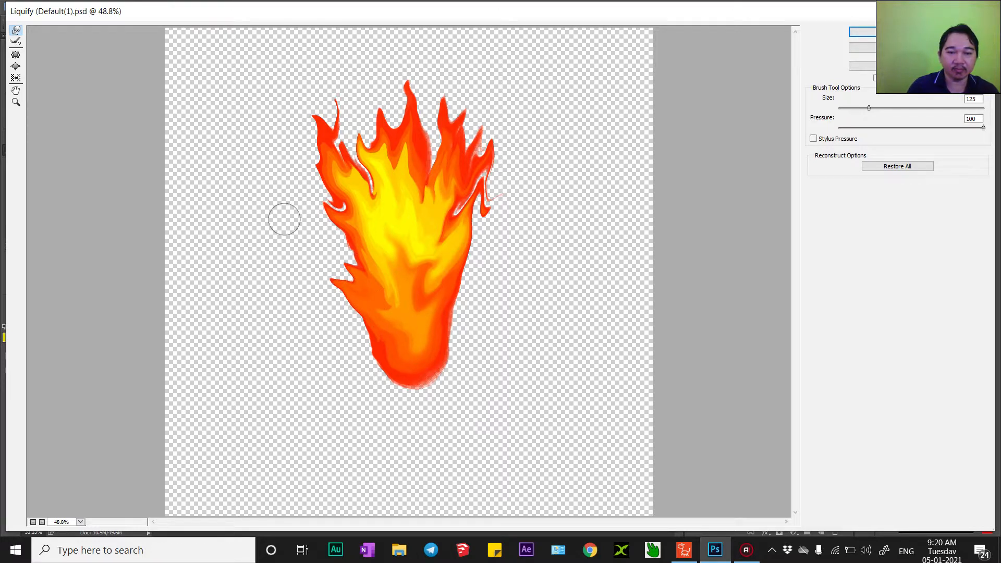
{"action": "mouse_move", "coordinate": [402, 297]}
{"action": "left_mouse_down"}
{"action": "mouse_move", "coordinate": [386, 211]}
{"action": "mouse_move", "coordinate": [352, 154]}
{"action": "mouse_move", "coordinate": [347, 67]}
{"action": "left_mouse_up"}
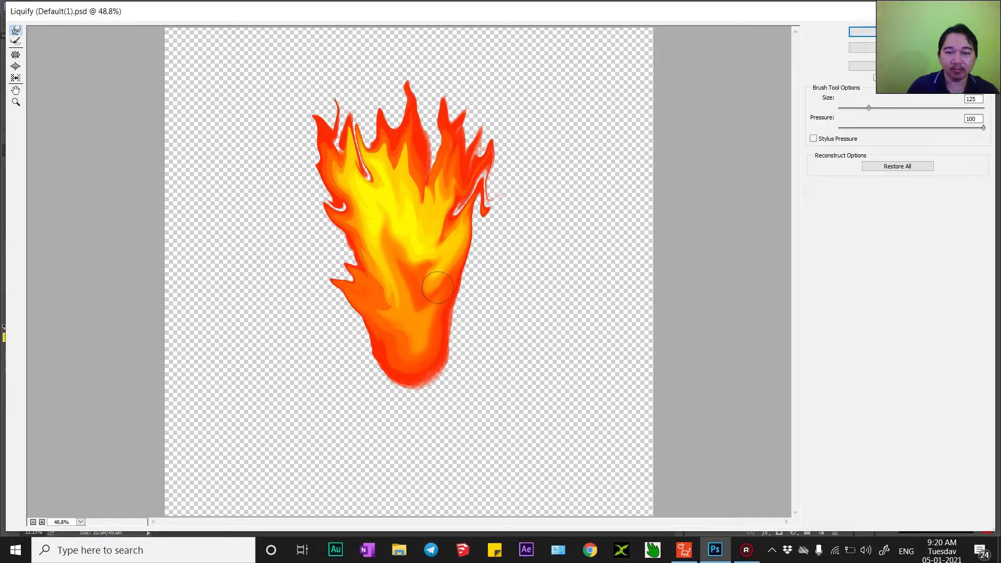
{"action": "left_click_drag", "start_coordinate": [400, 220], "coordinate": [424, 110]}
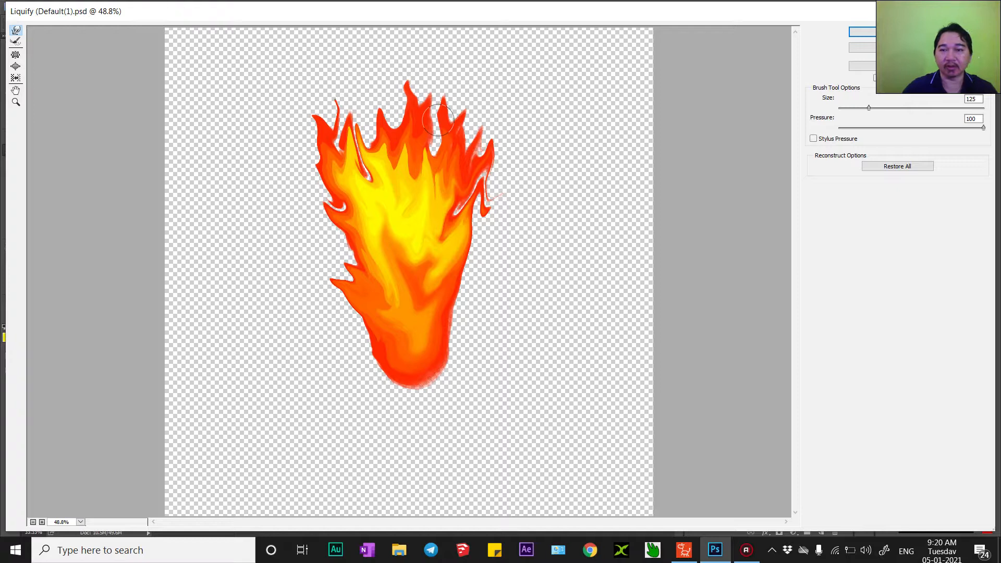
{"action": "left_click", "coordinate": [907, 30]}
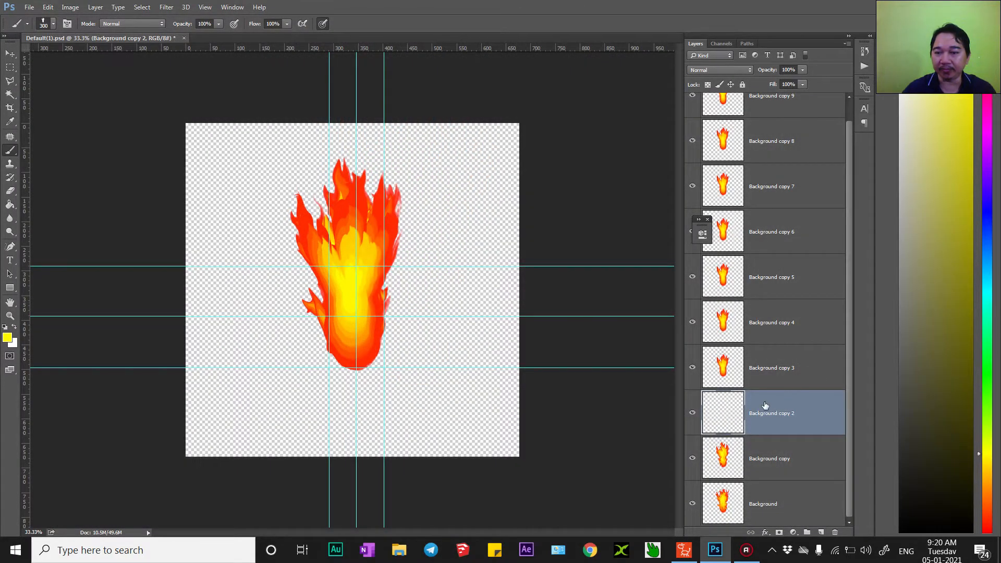
Open the Background copy 3 layer in Liquify, set the brush size to 175, and warp the left tongues upward
{"action": "key", "text": "alt+bracketright"}
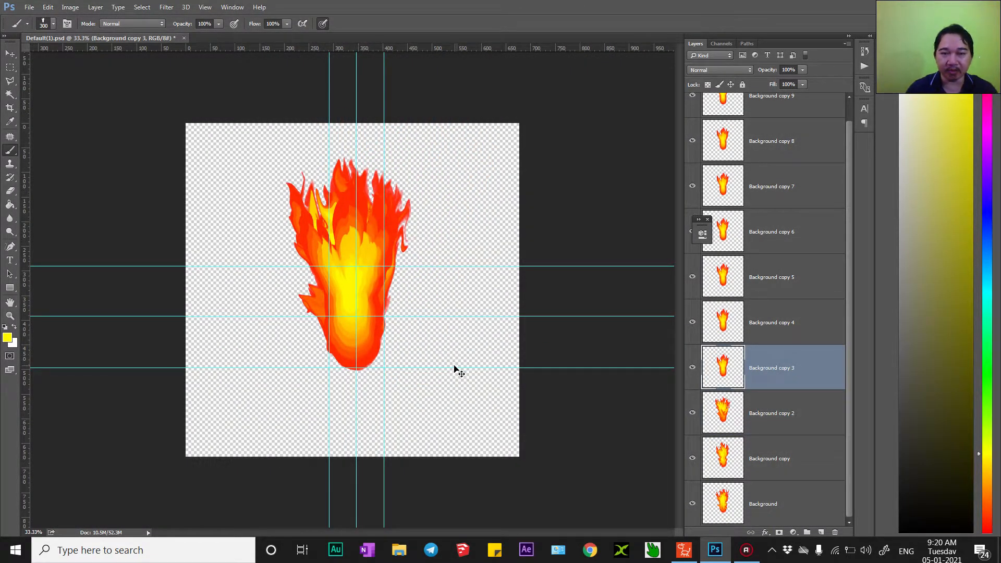
{"action": "key", "text": "ctrl+shift+x"}
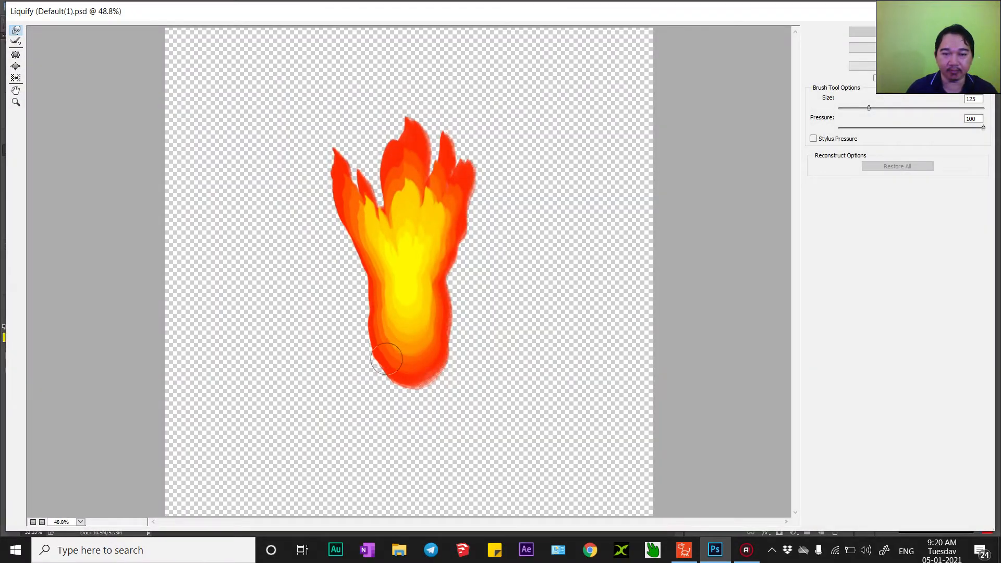
{"action": "left_click_drag", "start_coordinate": [388, 363], "coordinate": [311, 105]}
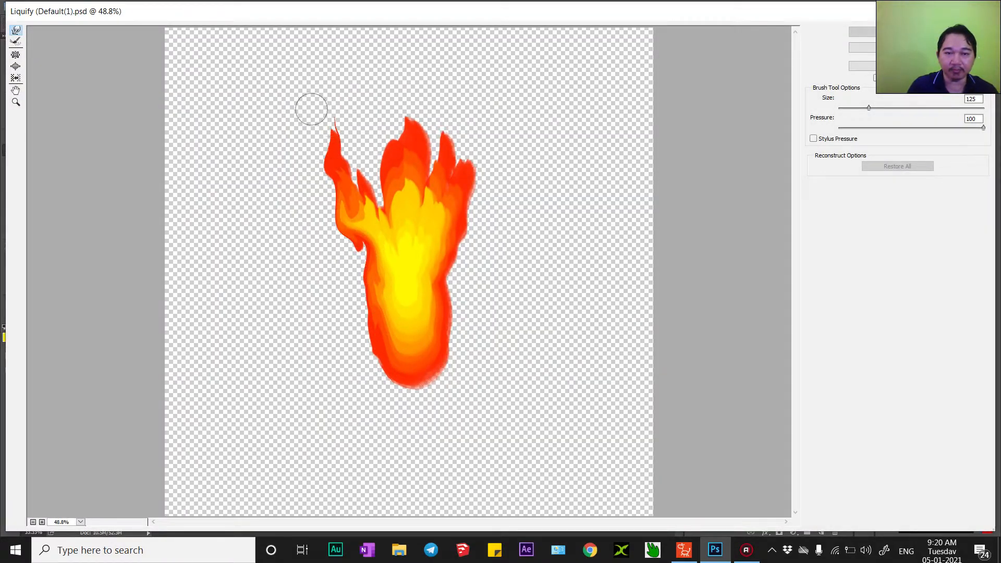
{"action": "key", "text": "bracketright"}
{"action": "key", "text": "bracketright"}
{"action": "mouse_move", "coordinate": [385, 359]}
{"action": "left_mouse_down"}
{"action": "mouse_move", "coordinate": [358, 152]}
{"action": "mouse_move", "coordinate": [327, 67]}
{"action": "left_mouse_up"}
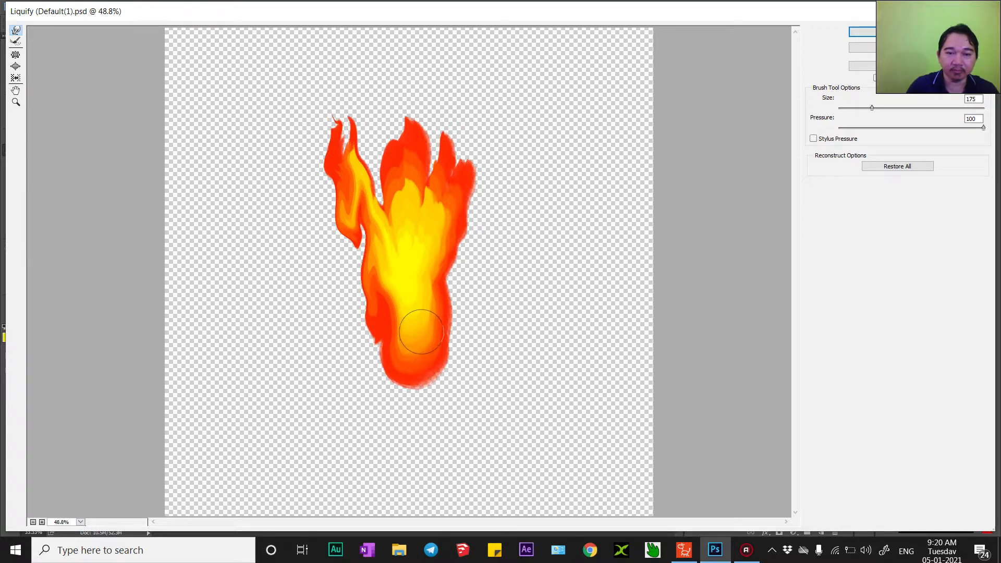
{"action": "left_click_drag", "start_coordinate": [367, 227], "coordinate": [384, 100]}
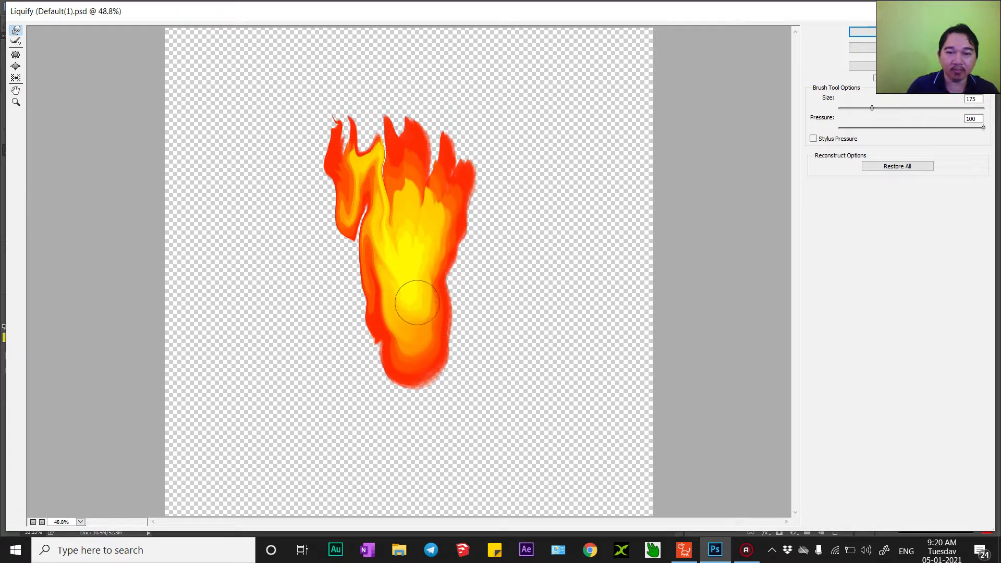
Stretch the centre and right tongues of the Background copy 3 flame upward and pull a lick from its lower right edge
{"action": "left_click_drag", "start_coordinate": [405, 257], "coordinate": [394, 70]}
{"action": "left_click_drag", "start_coordinate": [443, 250], "coordinate": [452, 69]}
{"action": "left_click_drag", "start_coordinate": [429, 288], "coordinate": [482, 123]}
{"action": "mouse_move", "coordinate": [453, 341]}
{"action": "left_mouse_down"}
{"action": "mouse_move", "coordinate": [449, 276]}
{"action": "mouse_move", "coordinate": [499, 200]}
{"action": "left_mouse_up"}
Pull licks from the flame's left edge, stretch the inner-left and upper-right tongues higher, and apply Liquify to Background copy 3
{"action": "left_click_drag", "start_coordinate": [397, 339], "coordinate": [319, 241]}
{"action": "mouse_move", "coordinate": [377, 294]}
{"action": "left_mouse_down"}
{"action": "mouse_move", "coordinate": [313, 156]}
{"action": "mouse_move", "coordinate": [263, 94]}
{"action": "left_mouse_up"}
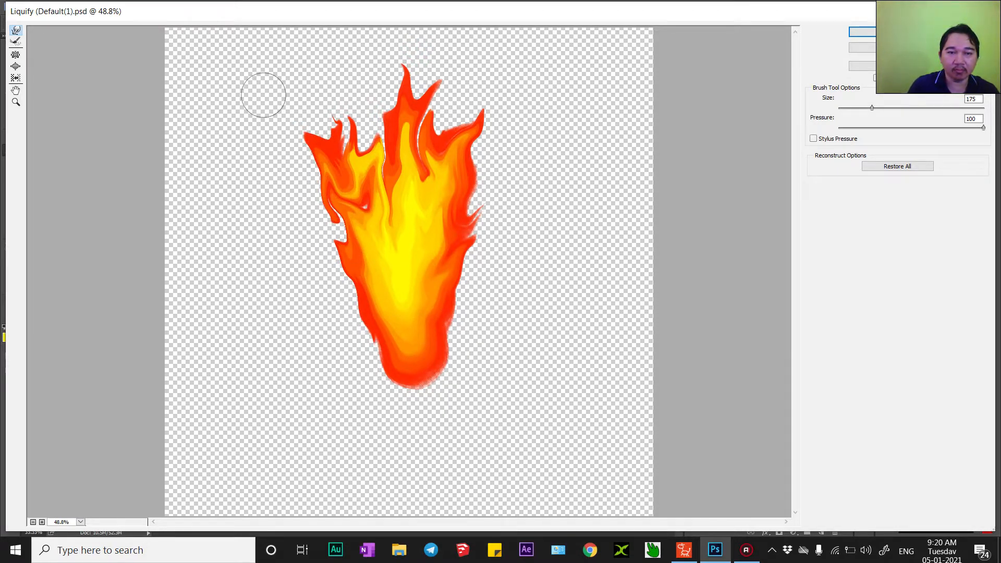
{"action": "left_click_drag", "start_coordinate": [391, 245], "coordinate": [347, 94]}
{"action": "mouse_move", "coordinate": [427, 312]}
{"action": "left_mouse_down"}
{"action": "mouse_move", "coordinate": [415, 176]}
{"action": "mouse_move", "coordinate": [475, 66]}
{"action": "left_mouse_up"}
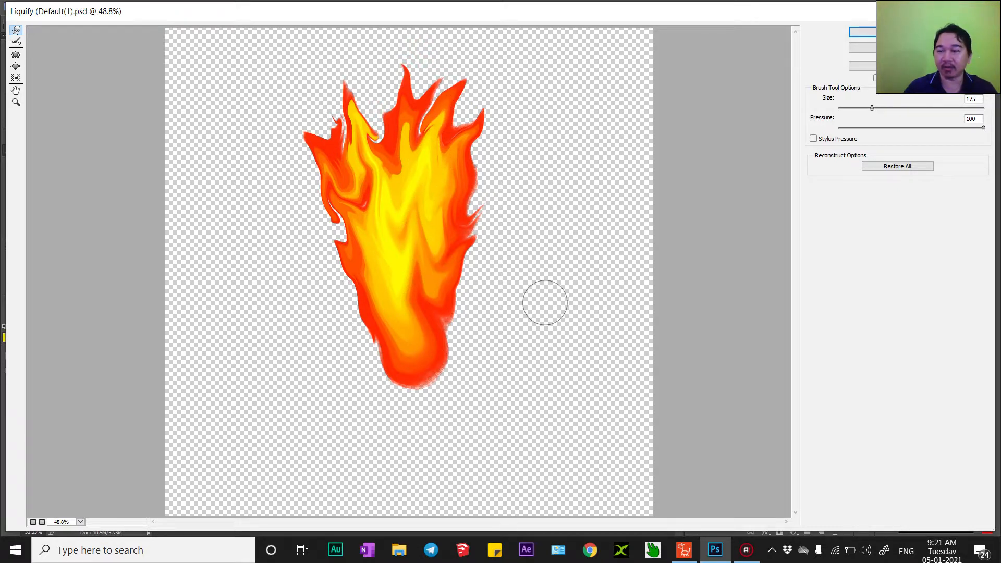
{"action": "key", "text": "Return"}
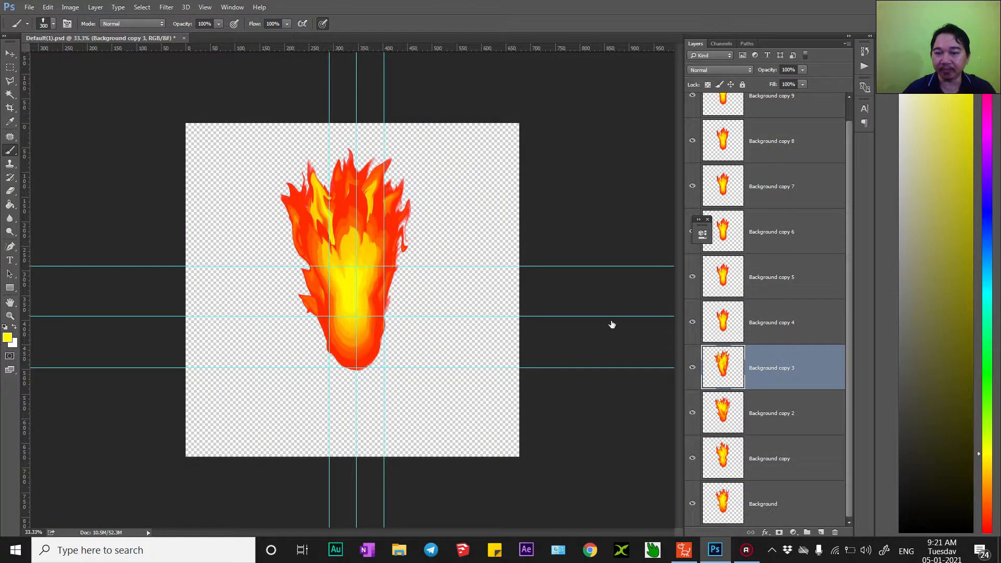
Open the Background copy 4 layer in Liquify and stretch its left, centre and right tongues upward with brush size 250
{"action": "key", "text": "shift+ctrl+x"}
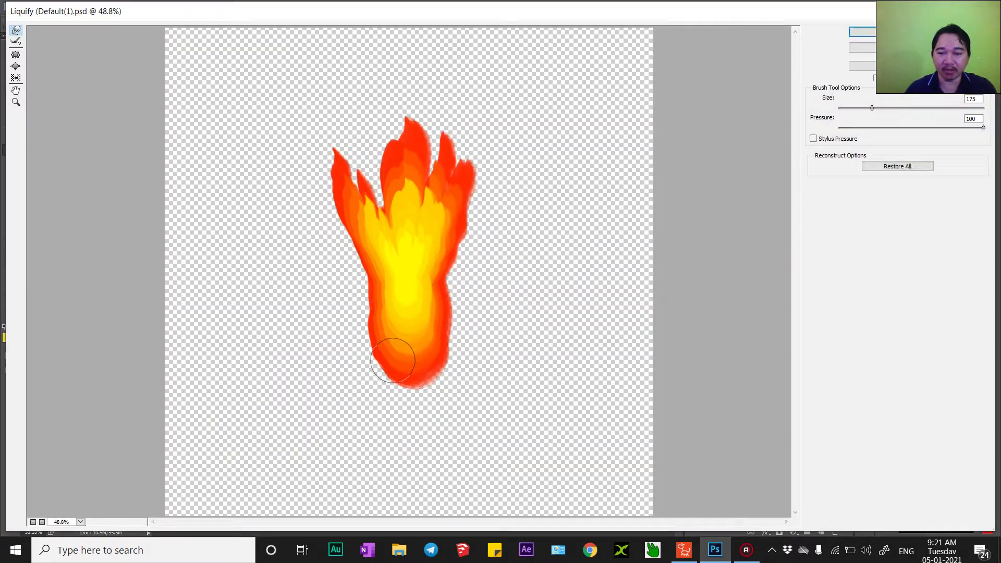
{"action": "mouse_move", "coordinate": [390, 360]}
{"action": "left_mouse_down"}
{"action": "mouse_move", "coordinate": [341, 206]}
{"action": "mouse_move", "coordinate": [335, 106]}
{"action": "mouse_move", "coordinate": [359, 34]}
{"action": "left_mouse_up"}
{"action": "mouse_move", "coordinate": [415, 348]}
{"action": "left_mouse_down"}
{"action": "mouse_move", "coordinate": [373, 219]}
{"action": "mouse_move", "coordinate": [376, 125]}
{"action": "mouse_move", "coordinate": [392, 61]}
{"action": "left_mouse_up"}
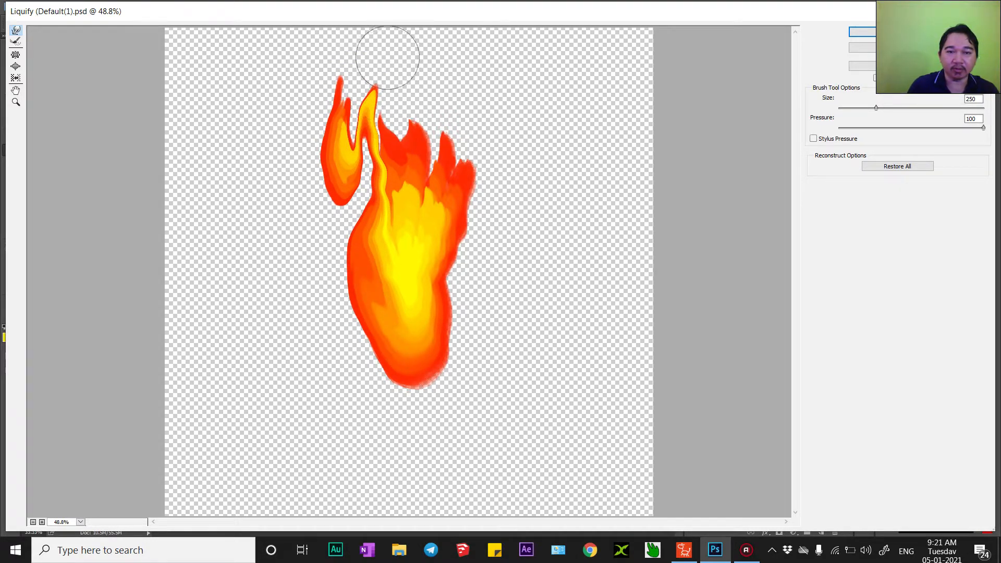
{"action": "mouse_move", "coordinate": [414, 330]}
{"action": "left_mouse_down"}
{"action": "mouse_move", "coordinate": [402, 253]}
{"action": "mouse_move", "coordinate": [427, 101]}
{"action": "mouse_move", "coordinate": [415, 29]}
{"action": "left_mouse_up"}
{"action": "mouse_move", "coordinate": [427, 329]}
{"action": "left_mouse_down"}
{"action": "mouse_move", "coordinate": [493, 162]}
{"action": "mouse_move", "coordinate": [502, 71]}
{"action": "left_mouse_up"}
{"action": "mouse_move", "coordinate": [424, 213]}
{"action": "left_mouse_down"}
{"action": "mouse_move", "coordinate": [479, 54]}
{"action": "mouse_move", "coordinate": [471, 30]}
{"action": "left_mouse_up"}
Pull licks from the flame's left side, stretch the centre and right tongues far upward, and apply Liquify to Background copy 4
{"action": "mouse_move", "coordinate": [408, 283]}
{"action": "left_mouse_down"}
{"action": "mouse_move", "coordinate": [347, 319]}
{"action": "mouse_move", "coordinate": [291, 133]}
{"action": "left_mouse_up"}
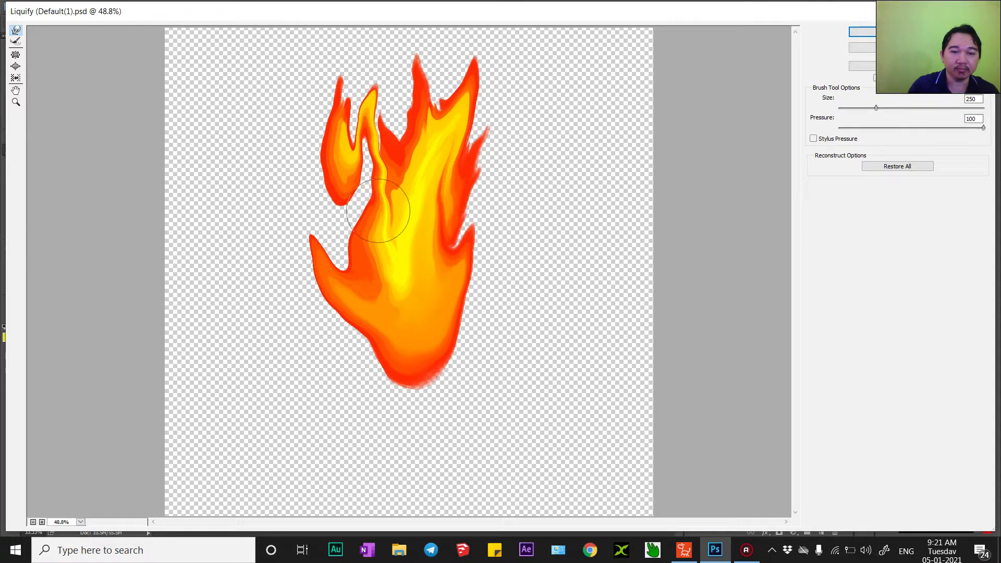
{"action": "mouse_move", "coordinate": [380, 256]}
{"action": "left_mouse_down"}
{"action": "mouse_move", "coordinate": [313, 156]}
{"action": "mouse_move", "coordinate": [290, 30]}
{"action": "left_mouse_up"}
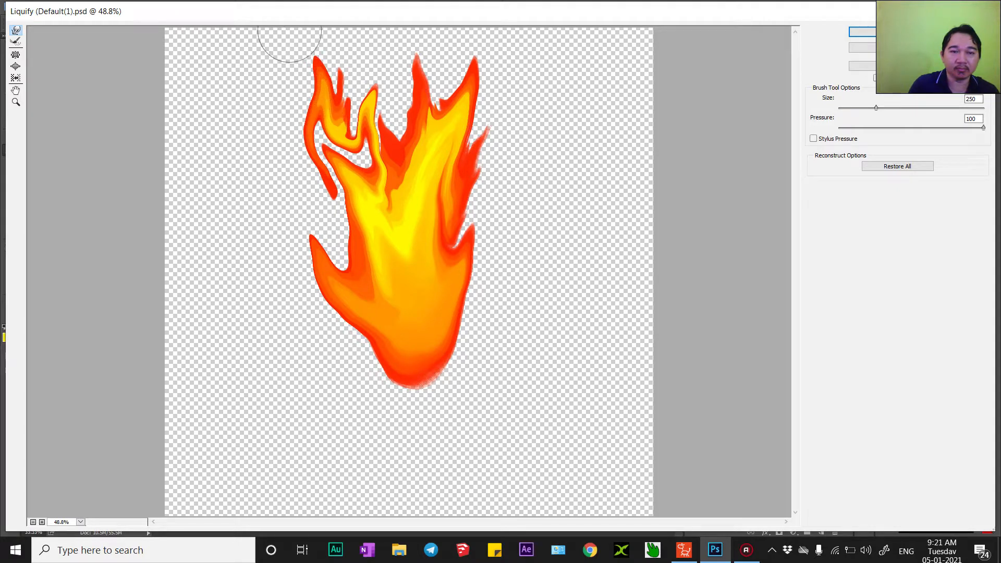
{"action": "mouse_move", "coordinate": [379, 238]}
{"action": "left_mouse_down"}
{"action": "mouse_move", "coordinate": [405, 148]}
{"action": "mouse_move", "coordinate": [391, 49]}
{"action": "mouse_move", "coordinate": [377, 37]}
{"action": "left_mouse_up"}
{"action": "mouse_move", "coordinate": [433, 249]}
{"action": "left_mouse_down"}
{"action": "mouse_move", "coordinate": [417, 112]}
{"action": "mouse_move", "coordinate": [436, 15]}
{"action": "left_mouse_up"}
{"action": "mouse_move", "coordinate": [438, 277]}
{"action": "left_mouse_down"}
{"action": "mouse_move", "coordinate": [444, 139]}
{"action": "mouse_move", "coordinate": [488, 102]}
{"action": "mouse_move", "coordinate": [523, 48]}
{"action": "left_mouse_up"}
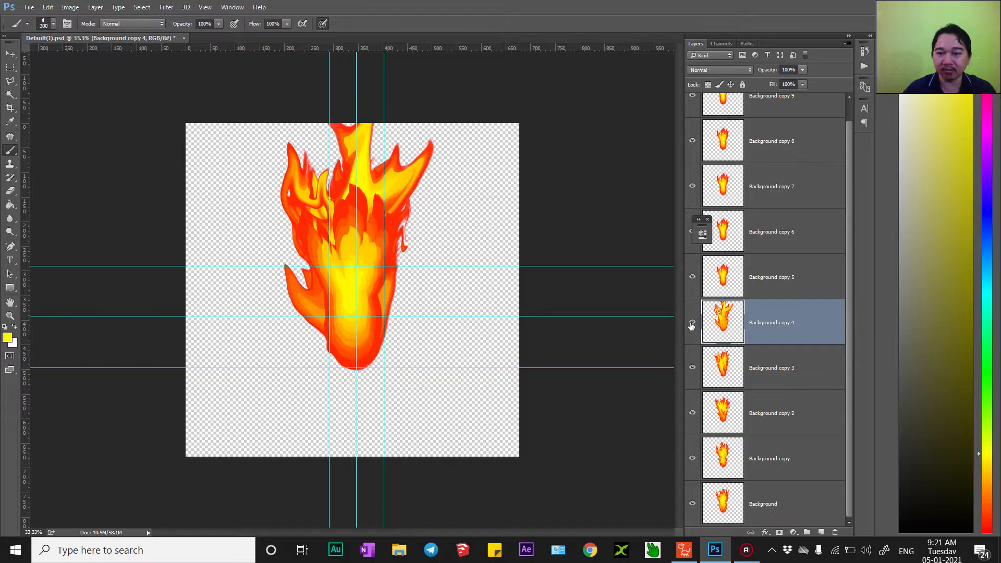
Open the Background copy 5 layer in Liquify, set the brush size to 300, and stretch tall centre tongues and two right-hand licks
{"action": "left_click", "coordinate": [731, 278]}
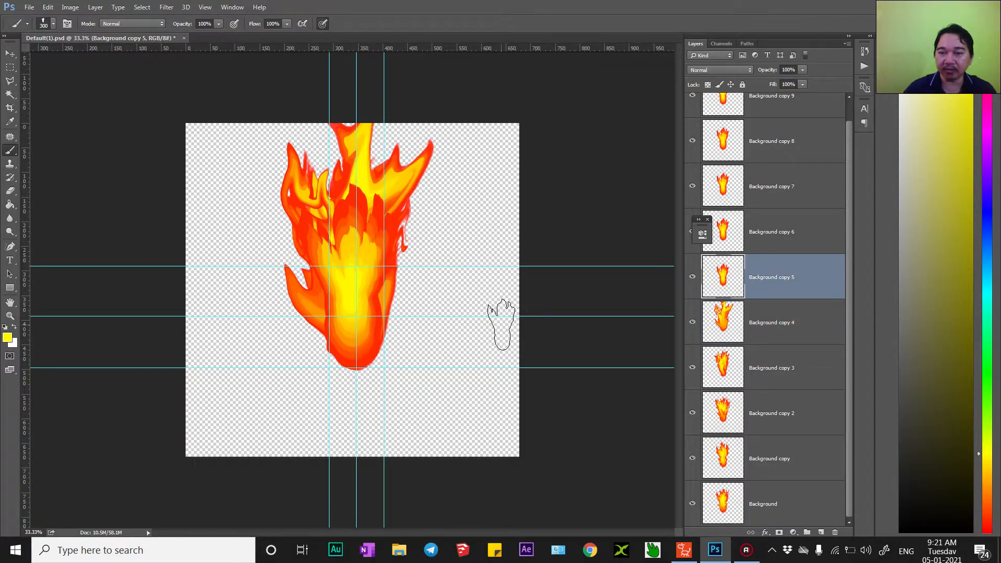
{"action": "key", "text": "ctrl+shift+x"}
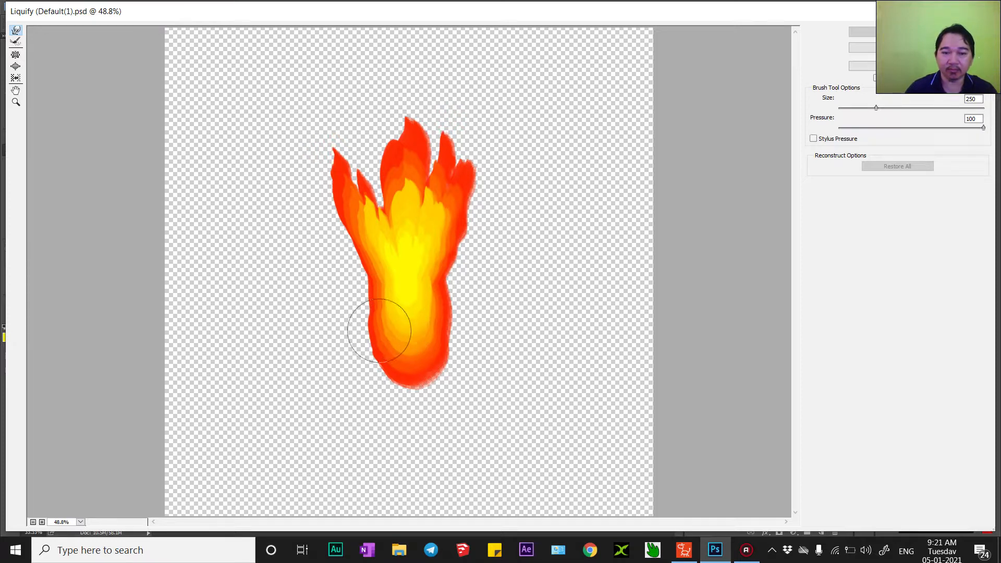
{"action": "key", "text": "bracketright"}
{"action": "mouse_move", "coordinate": [398, 340]}
{"action": "left_mouse_down"}
{"action": "mouse_move", "coordinate": [355, 167]}
{"action": "mouse_move", "coordinate": [317, 98]}
{"action": "mouse_move", "coordinate": [347, 40]}
{"action": "mouse_move", "coordinate": [351, 56]}
{"action": "left_mouse_up"}
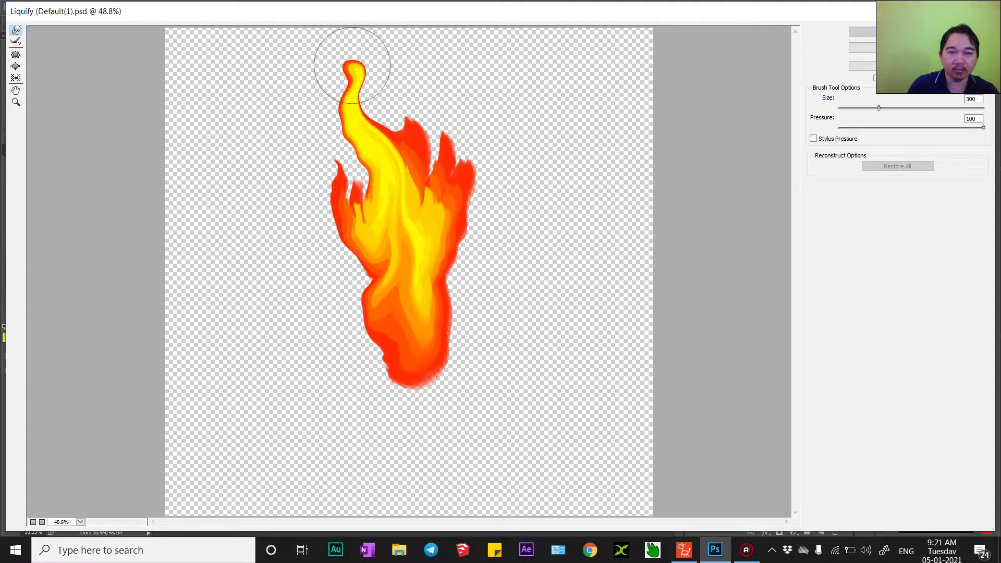
{"action": "mouse_move", "coordinate": [429, 302]}
{"action": "left_mouse_down"}
{"action": "mouse_move", "coordinate": [416, 223]}
{"action": "mouse_move", "coordinate": [438, 40]}
{"action": "mouse_move", "coordinate": [424, 67]}
{"action": "left_mouse_up"}
{"action": "mouse_move", "coordinate": [443, 353]}
{"action": "left_mouse_down"}
{"action": "mouse_move", "coordinate": [480, 246]}
{"action": "mouse_move", "coordinate": [458, 202]}
{"action": "mouse_move", "coordinate": [479, 177]}
{"action": "left_mouse_up"}
{"action": "mouse_move", "coordinate": [443, 226]}
{"action": "left_mouse_down"}
{"action": "mouse_move", "coordinate": [473, 194]}
{"action": "mouse_move", "coordinate": [508, 107]}
{"action": "left_mouse_up"}
Warp curling tongues toward the upper left, stretch the centre to the canvas top, and apply Liquify to Background copy 5
{"action": "mouse_move", "coordinate": [433, 266]}
{"action": "left_mouse_down"}
{"action": "mouse_move", "coordinate": [389, 245]}
{"action": "mouse_move", "coordinate": [375, 174]}
{"action": "mouse_move", "coordinate": [327, 133]}
{"action": "mouse_move", "coordinate": [324, 85]}
{"action": "mouse_move", "coordinate": [264, 78]}
{"action": "mouse_move", "coordinate": [306, 34]}
{"action": "left_mouse_up"}
{"action": "mouse_move", "coordinate": [391, 324]}
{"action": "left_mouse_down"}
{"action": "mouse_move", "coordinate": [358, 268]}
{"action": "mouse_move", "coordinate": [302, 230]}
{"action": "mouse_move", "coordinate": [324, 157]}
{"action": "mouse_move", "coordinate": [284, 110]}
{"action": "left_mouse_up"}
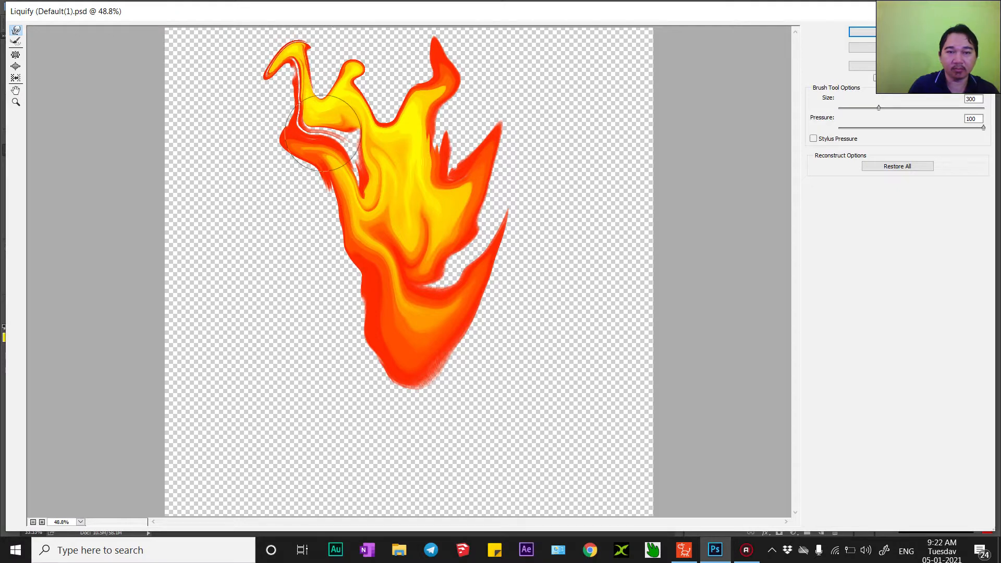
{"action": "mouse_move", "coordinate": [420, 271]}
{"action": "left_mouse_down"}
{"action": "mouse_move", "coordinate": [397, 214]}
{"action": "mouse_move", "coordinate": [382, 77]}
{"action": "left_mouse_up"}
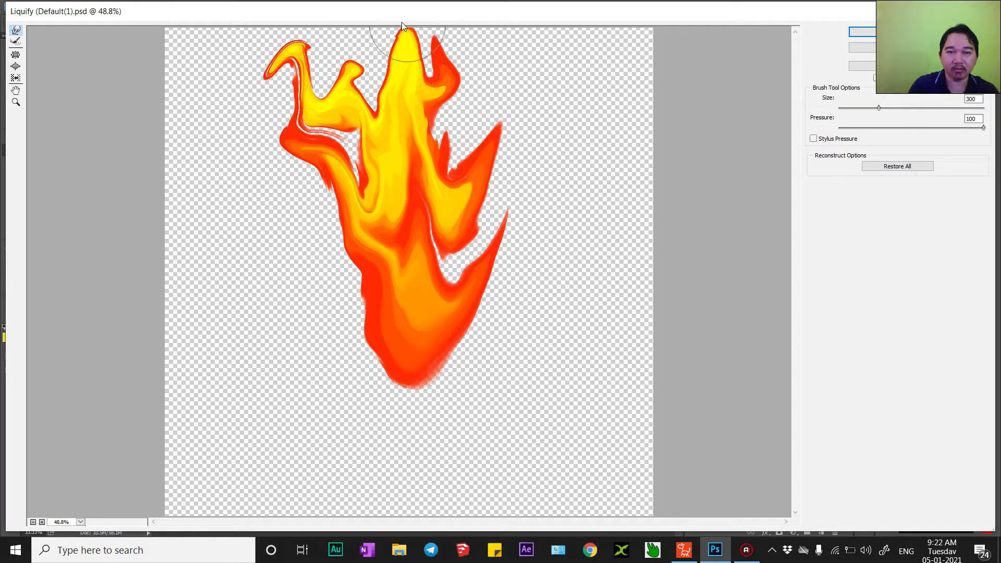
{"action": "mouse_move", "coordinate": [410, 374]}
{"action": "left_mouse_down"}
{"action": "mouse_move", "coordinate": [423, 190]}
{"action": "mouse_move", "coordinate": [469, 89]}
{"action": "mouse_move", "coordinate": [496, 62]}
{"action": "left_mouse_up"}
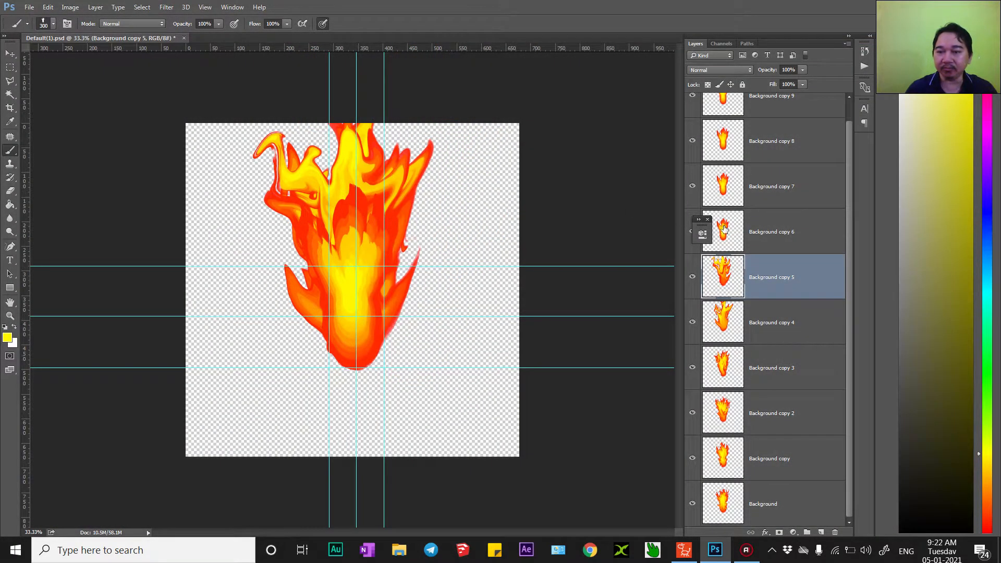
Open the Background copy 6 layer in Liquify, set the brush size to 125, and warp the left tongues upward
{"action": "left_click", "coordinate": [719, 244]}
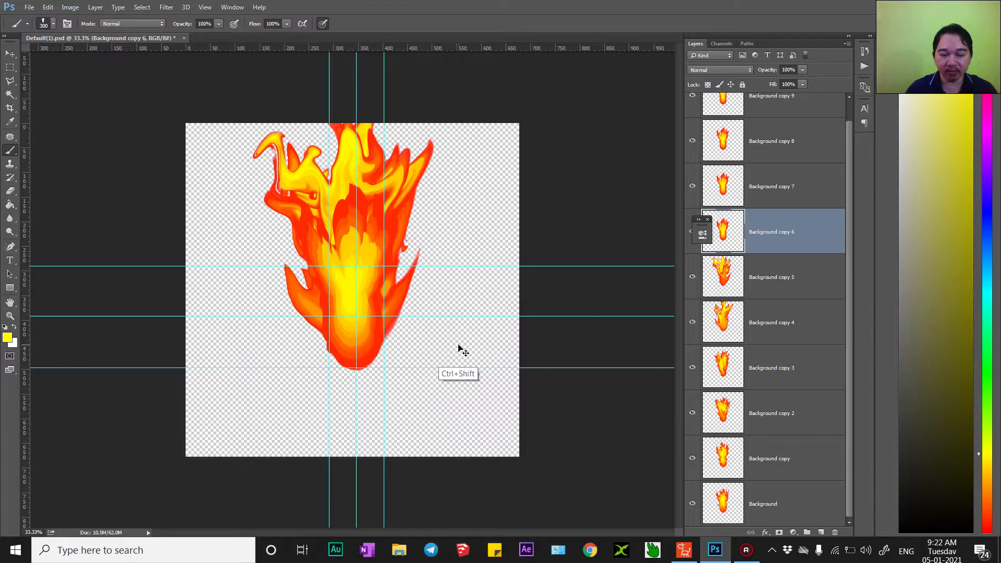
{"action": "key", "text": "ctrl+shift+x"}
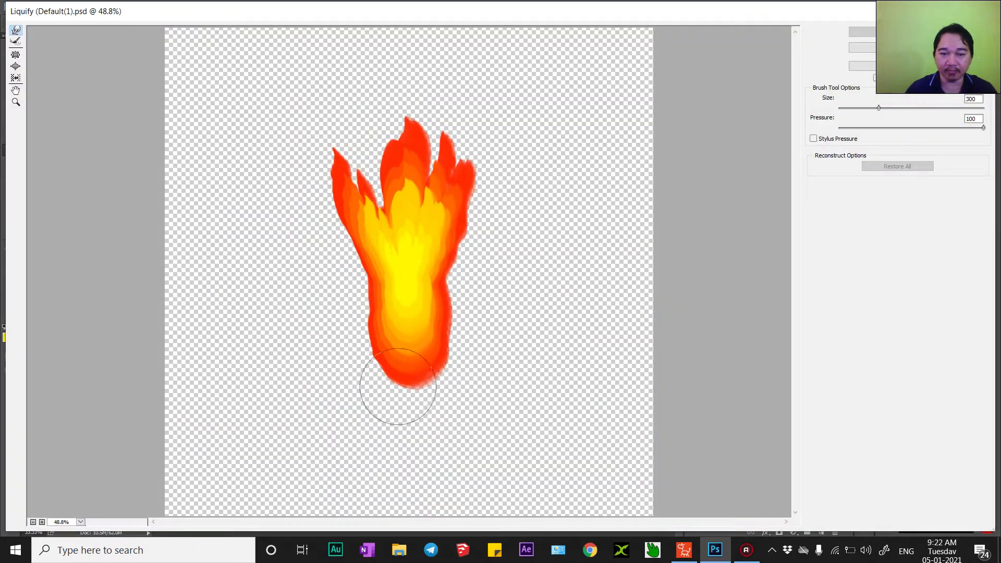
{"action": "left_click_drag", "start_coordinate": [398, 344], "coordinate": [389, 340]}
{"action": "key", "text": "]"}
{"action": "key", "text": "["}
{"action": "key", "text": "["}
{"action": "key", "text": "["}
{"action": "mouse_move", "coordinate": [395, 353]}
{"action": "left_mouse_down"}
{"action": "mouse_move", "coordinate": [361, 183]}
{"action": "mouse_move", "coordinate": [331, 133]}
{"action": "left_mouse_up"}
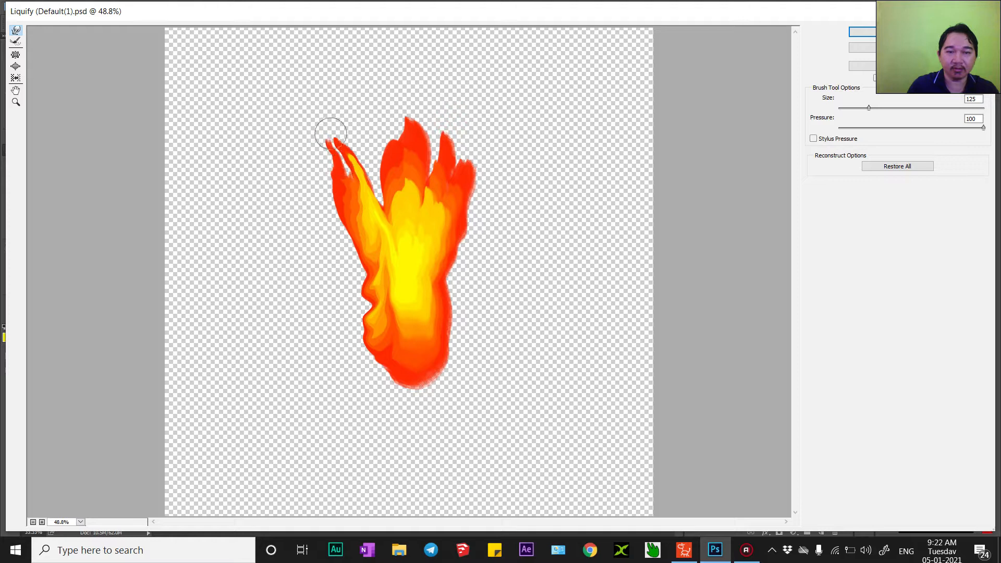
Stretch the centre and right tongues of the Background copy 6 flame and pull licks from its right edge, raising brush size to 175
{"action": "mouse_move", "coordinate": [411, 335]}
{"action": "left_mouse_down"}
{"action": "mouse_move", "coordinate": [399, 194]}
{"action": "mouse_move", "coordinate": [377, 142]}
{"action": "mouse_move", "coordinate": [390, 83]}
{"action": "left_mouse_up"}
{"action": "mouse_move", "coordinate": [411, 308]}
{"action": "left_mouse_down"}
{"action": "mouse_move", "coordinate": [407, 130]}
{"action": "mouse_move", "coordinate": [418, 61]}
{"action": "mouse_move", "coordinate": [437, 37]}
{"action": "left_mouse_up"}
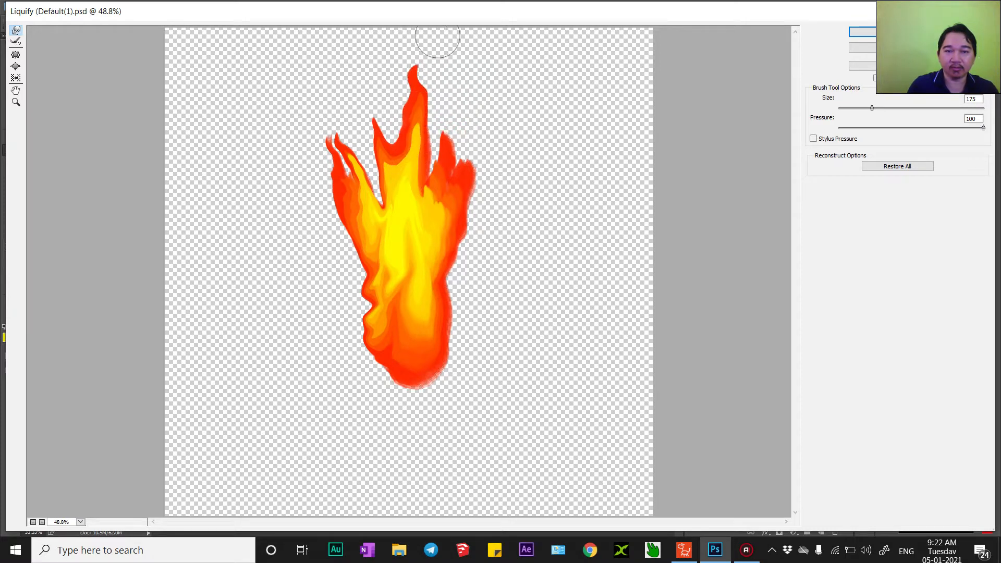
{"action": "mouse_move", "coordinate": [417, 323]}
{"action": "left_mouse_down"}
{"action": "mouse_move", "coordinate": [420, 298]}
{"action": "mouse_move", "coordinate": [424, 310]}
{"action": "mouse_move", "coordinate": [403, 297]}
{"action": "mouse_move", "coordinate": [409, 259]}
{"action": "mouse_move", "coordinate": [434, 224]}
{"action": "mouse_move", "coordinate": [437, 178]}
{"action": "mouse_move", "coordinate": [467, 166]}
{"action": "mouse_move", "coordinate": [476, 68]}
{"action": "left_mouse_up"}
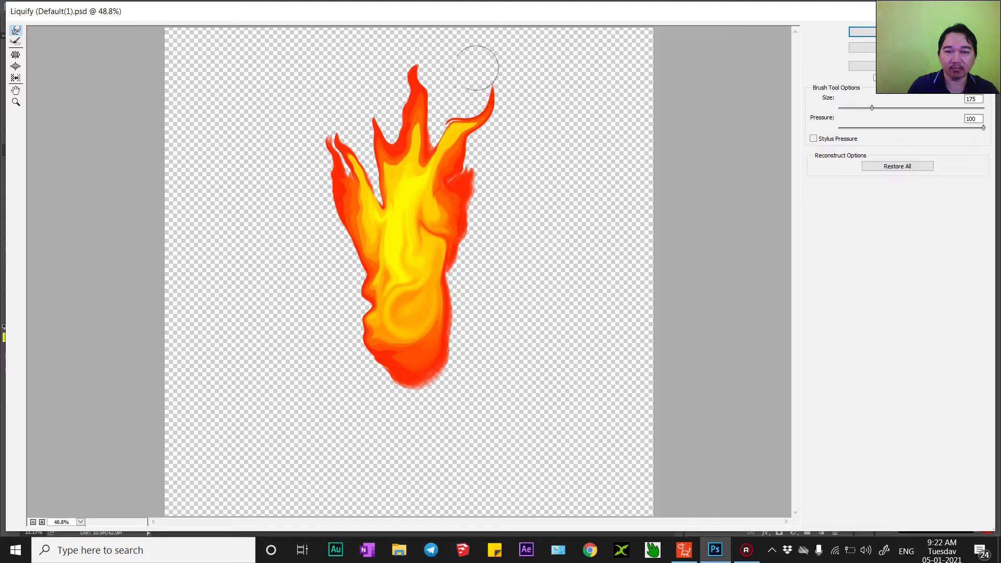
{"action": "mouse_move", "coordinate": [457, 311]}
{"action": "left_mouse_down"}
{"action": "mouse_move", "coordinate": [457, 284]}
{"action": "mouse_move", "coordinate": [498, 213]}
{"action": "left_mouse_up"}
{"action": "mouse_move", "coordinate": [434, 250]}
{"action": "left_mouse_down"}
{"action": "mouse_move", "coordinate": [495, 172]}
{"action": "mouse_move", "coordinate": [487, 145]}
{"action": "mouse_move", "coordinate": [455, 170]}
{"action": "left_mouse_up"}
Stretch the left tongues and left edge of the flame upward, and apply the Liquify filter to Background copy 6
{"action": "mouse_move", "coordinate": [376, 286]}
{"action": "left_mouse_down"}
{"action": "mouse_move", "coordinate": [374, 170]}
{"action": "mouse_move", "coordinate": [338, 88]}
{"action": "left_mouse_up"}
{"action": "mouse_move", "coordinate": [401, 315]}
{"action": "left_mouse_down"}
{"action": "mouse_move", "coordinate": [377, 257]}
{"action": "mouse_move", "coordinate": [328, 209]}
{"action": "mouse_move", "coordinate": [335, 157]}
{"action": "mouse_move", "coordinate": [320, 124]}
{"action": "mouse_move", "coordinate": [324, 91]}
{"action": "mouse_move", "coordinate": [310, 73]}
{"action": "left_mouse_up"}
{"action": "mouse_move", "coordinate": [371, 288]}
{"action": "left_mouse_down"}
{"action": "mouse_move", "coordinate": [317, 283]}
{"action": "mouse_move", "coordinate": [329, 46]}
{"action": "left_mouse_up"}
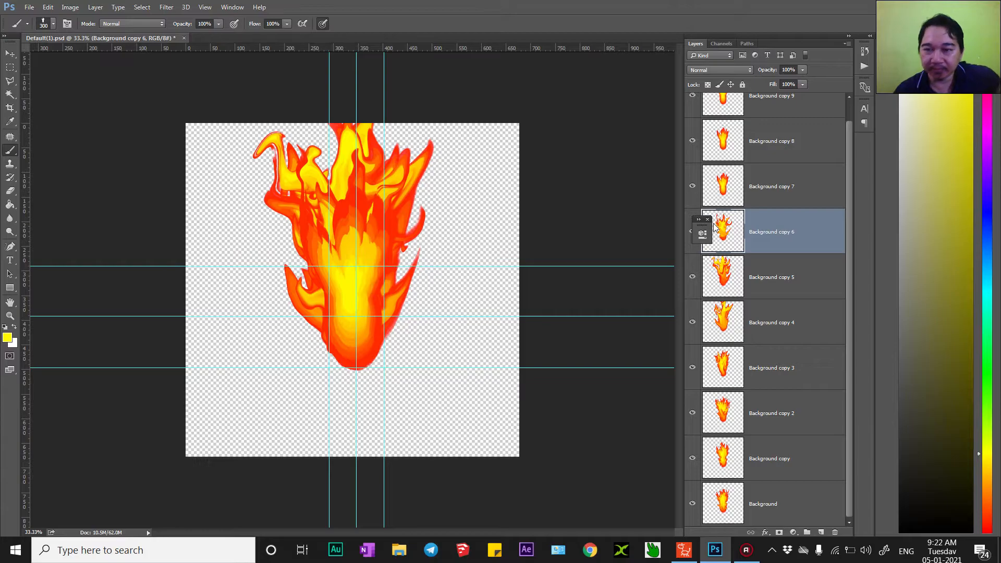
Open the Background copy 7 layer in Liquify, stretch the centre and left tongues upward, and pull a lick from the left edge
{"action": "key", "text": "alt+bracketright"}
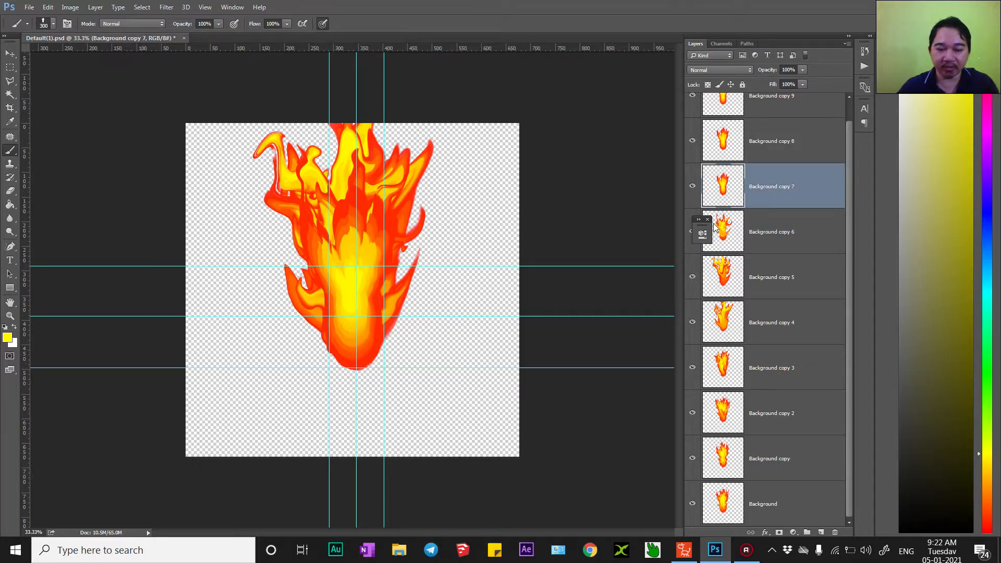
{"action": "key", "text": "ctrl+shift+x"}
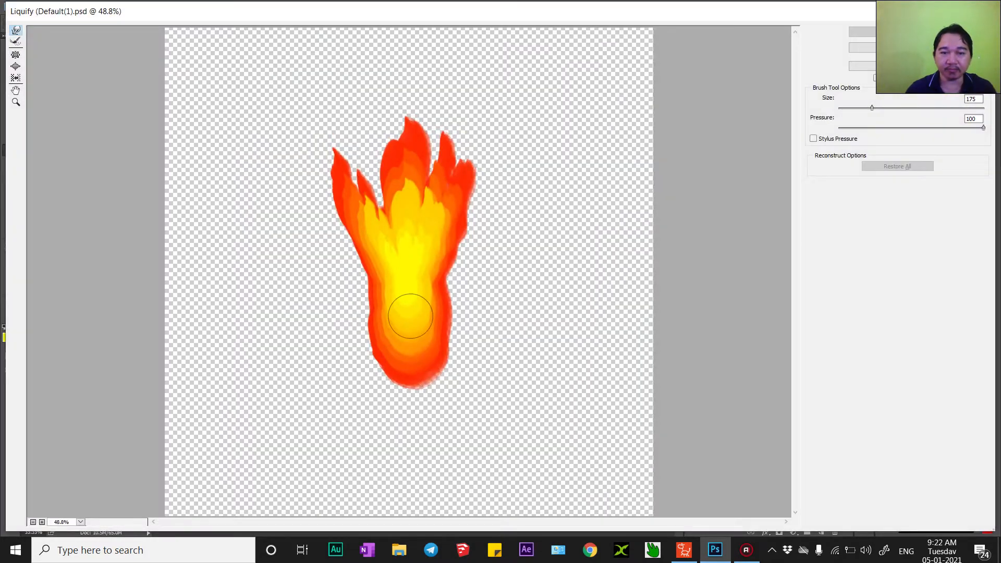
{"action": "mouse_move", "coordinate": [410, 369]}
{"action": "left_mouse_down"}
{"action": "mouse_move", "coordinate": [407, 171]}
{"action": "mouse_move", "coordinate": [421, 63]}
{"action": "left_mouse_up"}
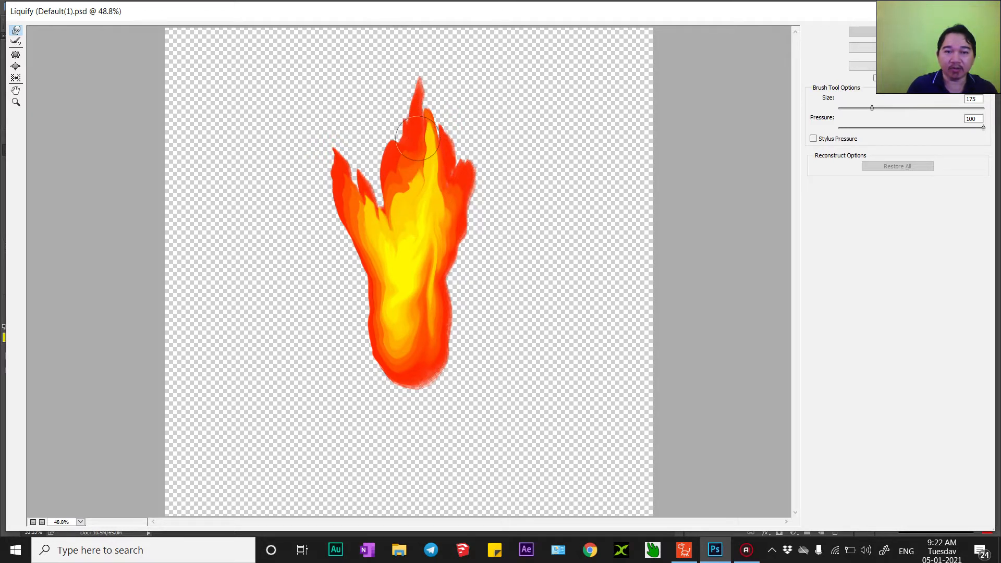
{"action": "mouse_move", "coordinate": [412, 345]}
{"action": "left_mouse_down"}
{"action": "mouse_move", "coordinate": [401, 344]}
{"action": "mouse_move", "coordinate": [381, 219]}
{"action": "mouse_move", "coordinate": [343, 165]}
{"action": "mouse_move", "coordinate": [353, 104]}
{"action": "left_mouse_up"}
{"action": "left_click_drag", "start_coordinate": [397, 328], "coordinate": [331, 280]}
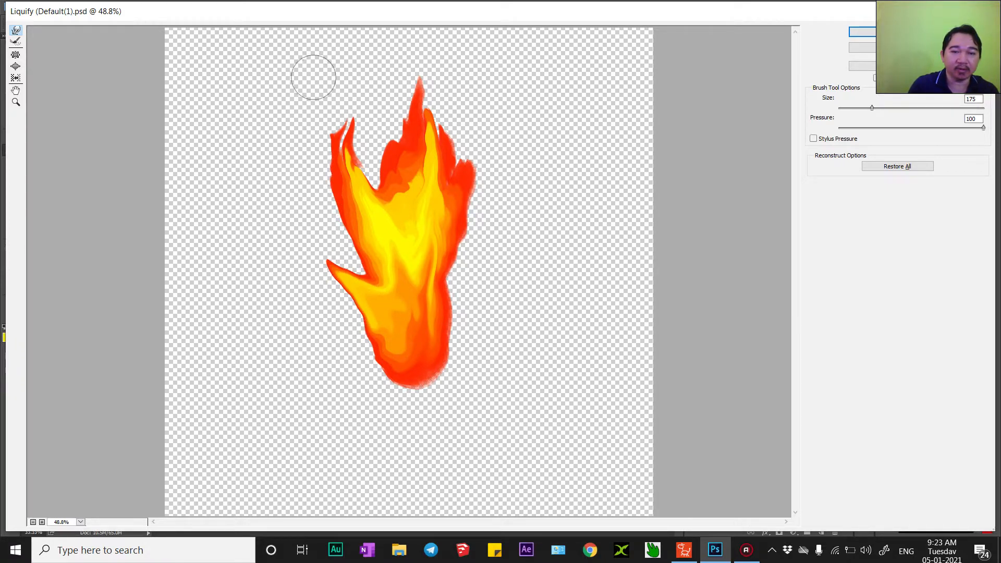
{"action": "mouse_move", "coordinate": [406, 327]}
{"action": "left_mouse_down"}
{"action": "mouse_move", "coordinate": [380, 318]}
{"action": "mouse_move", "coordinate": [331, 253]}
{"action": "mouse_move", "coordinate": [315, 208]}
{"action": "left_mouse_up"}
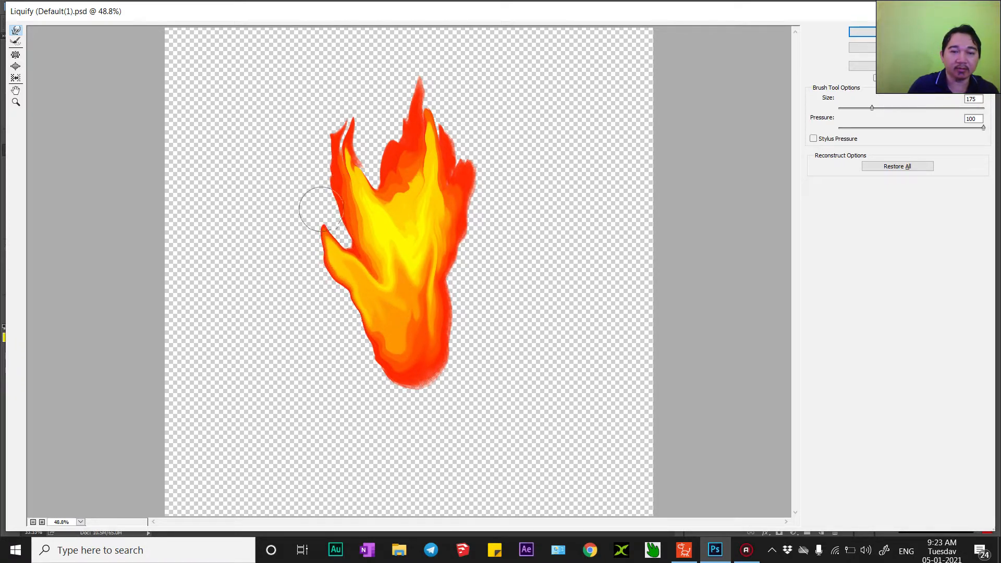
Pull a lick from the right edge, stretch the right and centre tongues upward, and apply Liquify to Background copy 7
{"action": "mouse_move", "coordinate": [415, 301]}
{"action": "left_mouse_down"}
{"action": "mouse_move", "coordinate": [449, 300]}
{"action": "mouse_move", "coordinate": [442, 281]}
{"action": "mouse_move", "coordinate": [480, 248]}
{"action": "left_mouse_up"}
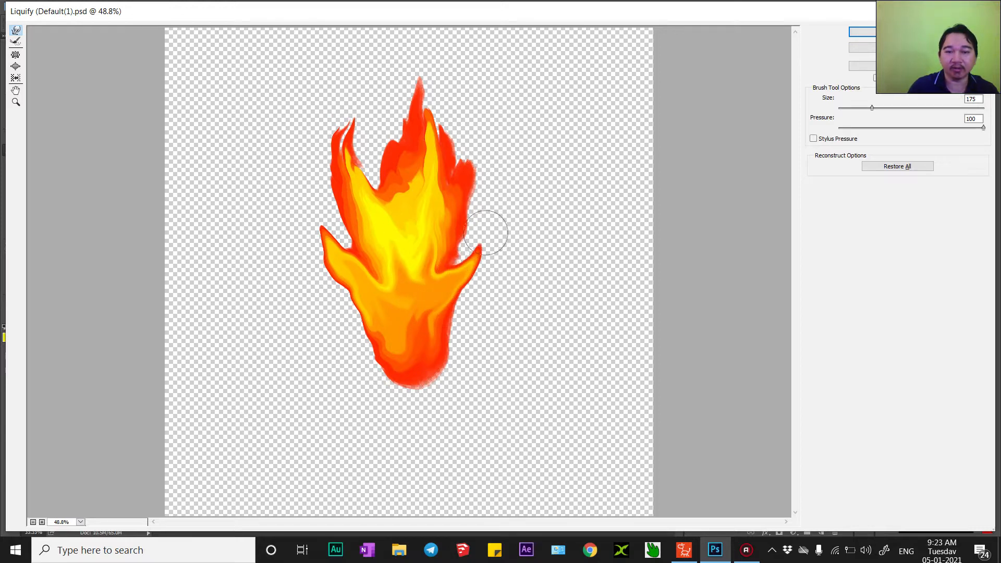
{"action": "left_click_drag", "start_coordinate": [434, 281], "coordinate": [486, 95]}
{"action": "mouse_move", "coordinate": [444, 287]}
{"action": "left_mouse_down"}
{"action": "mouse_move", "coordinate": [435, 152]}
{"action": "mouse_move", "coordinate": [492, 90]}
{"action": "left_mouse_up"}
{"action": "mouse_move", "coordinate": [424, 333]}
{"action": "left_mouse_down"}
{"action": "mouse_move", "coordinate": [421, 277]}
{"action": "mouse_move", "coordinate": [396, 215]}
{"action": "mouse_move", "coordinate": [405, 109]}
{"action": "mouse_move", "coordinate": [386, 92]}
{"action": "mouse_move", "coordinate": [386, 57]}
{"action": "left_mouse_up"}
{"action": "mouse_move", "coordinate": [408, 249]}
{"action": "left_mouse_down"}
{"action": "mouse_move", "coordinate": [350, 134]}
{"action": "mouse_move", "coordinate": [353, 95]}
{"action": "left_mouse_up"}
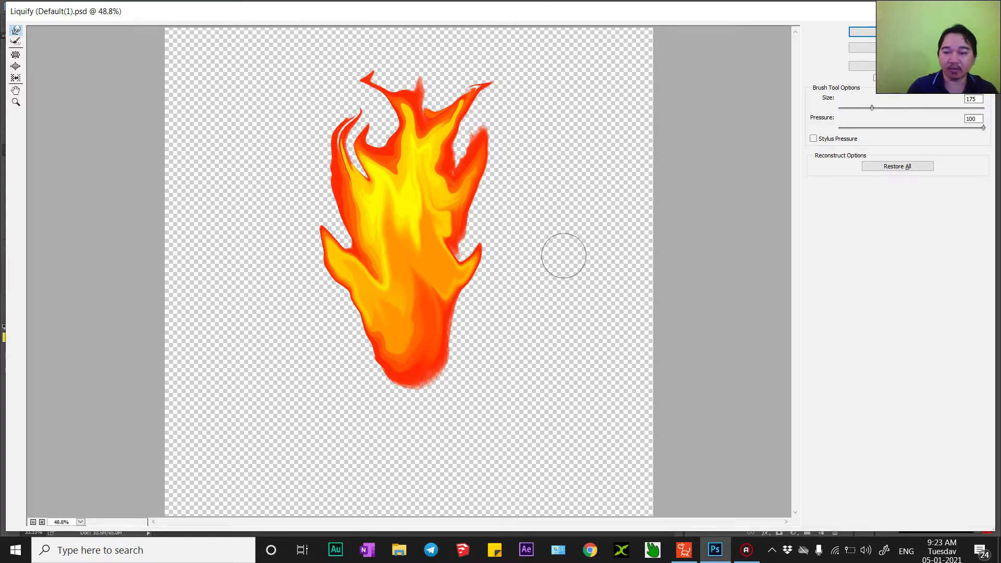
{"action": "key", "text": "Return"}
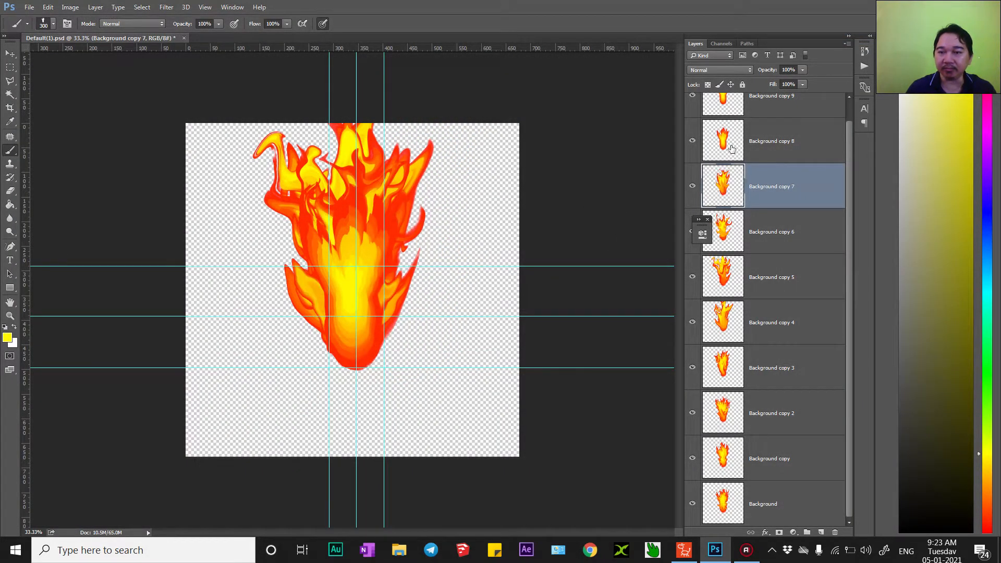
Open the Background copy 8 layer in Liquify, stretch the inner left and centre tongues upward, and pull a lick from the right edge
{"action": "key", "text": "alt+]"}
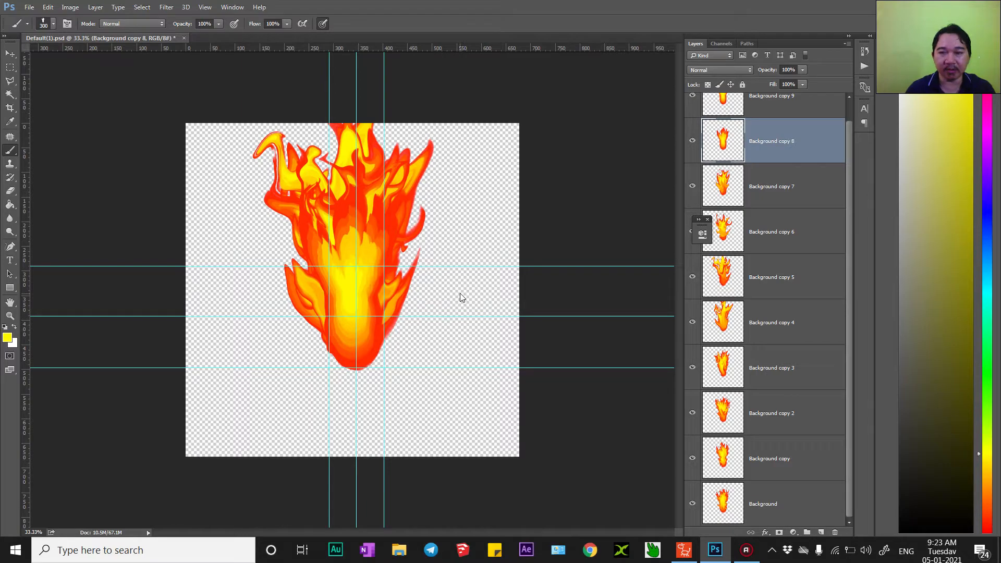
{"action": "key", "text": "ctrl+shift+x"}
{"action": "mouse_move", "coordinate": [402, 331]}
{"action": "left_mouse_down"}
{"action": "mouse_move", "coordinate": [401, 367]}
{"action": "mouse_move", "coordinate": [370, 231]}
{"action": "mouse_move", "coordinate": [376, 180]}
{"action": "mouse_move", "coordinate": [353, 89]}
{"action": "left_mouse_up"}
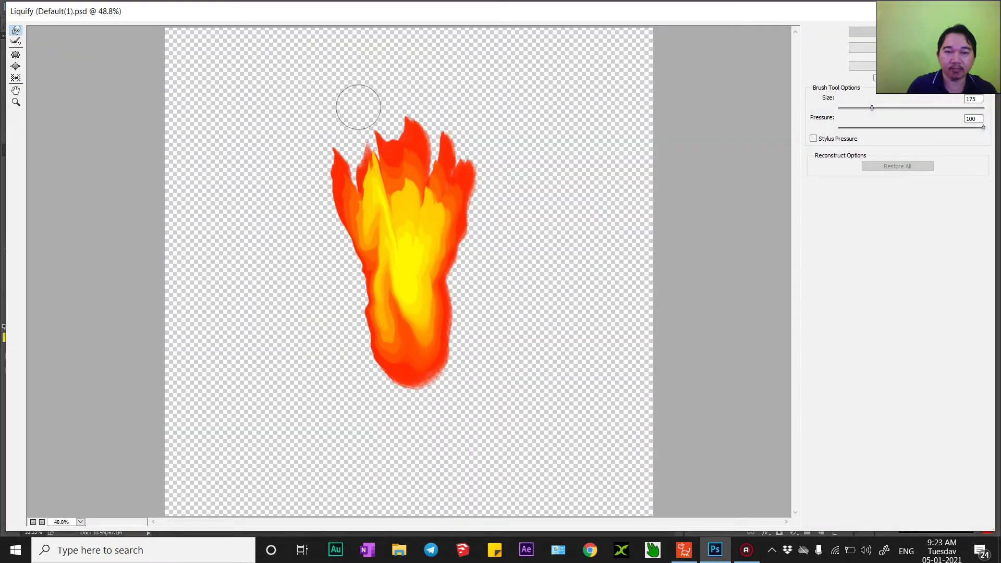
{"action": "mouse_move", "coordinate": [395, 224]}
{"action": "left_mouse_down"}
{"action": "mouse_move", "coordinate": [414, 113]}
{"action": "mouse_move", "coordinate": [395, 88]}
{"action": "mouse_move", "coordinate": [409, 47]}
{"action": "left_mouse_up"}
{"action": "mouse_move", "coordinate": [430, 346]}
{"action": "left_mouse_down"}
{"action": "mouse_move", "coordinate": [435, 296]}
{"action": "mouse_move", "coordinate": [469, 252]}
{"action": "mouse_move", "coordinate": [481, 235]}
{"action": "left_mouse_up"}
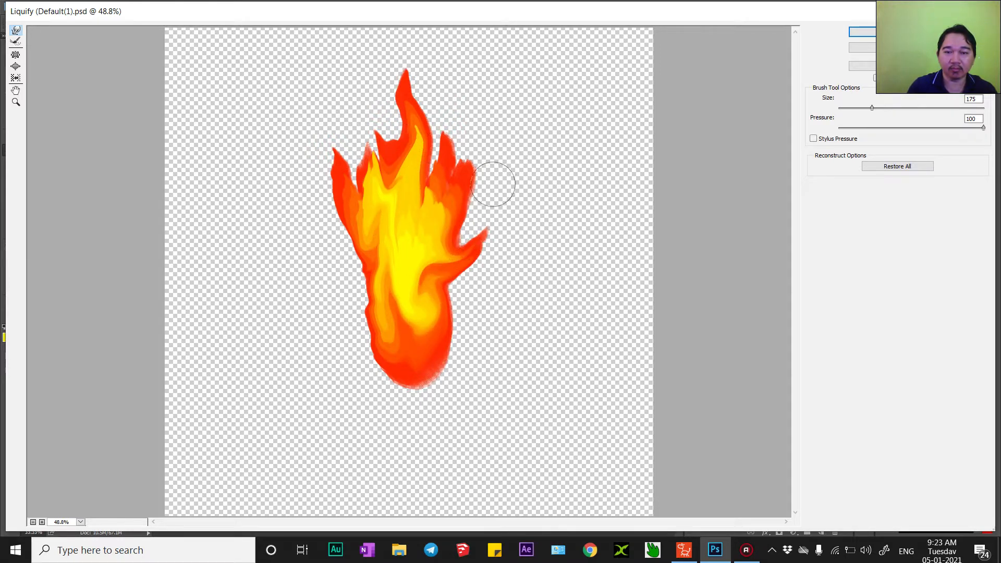
Warp the right and left tongues of the flame upward and apply the Liquify filter to Background copy 8
{"action": "mouse_move", "coordinate": [451, 273]}
{"action": "left_mouse_down"}
{"action": "mouse_move", "coordinate": [448, 207]}
{"action": "mouse_move", "coordinate": [481, 146]}
{"action": "mouse_move", "coordinate": [480, 127]}
{"action": "mouse_move", "coordinate": [468, 121]}
{"action": "mouse_move", "coordinate": [476, 95]}
{"action": "left_mouse_up"}
{"action": "mouse_move", "coordinate": [438, 261]}
{"action": "left_mouse_down"}
{"action": "mouse_move", "coordinate": [446, 162]}
{"action": "mouse_move", "coordinate": [432, 110]}
{"action": "mouse_move", "coordinate": [449, 96]}
{"action": "left_mouse_up"}
{"action": "mouse_move", "coordinate": [375, 314]}
{"action": "left_mouse_down"}
{"action": "mouse_move", "coordinate": [417, 329]}
{"action": "mouse_move", "coordinate": [370, 242]}
{"action": "mouse_move", "coordinate": [336, 215]}
{"action": "mouse_move", "coordinate": [349, 114]}
{"action": "mouse_move", "coordinate": [365, 144]}
{"action": "mouse_move", "coordinate": [327, 99]}
{"action": "left_mouse_up"}
{"action": "mouse_move", "coordinate": [425, 280]}
{"action": "left_mouse_down"}
{"action": "mouse_move", "coordinate": [396, 233]}
{"action": "mouse_move", "coordinate": [389, 161]}
{"action": "mouse_move", "coordinate": [402, 126]}
{"action": "mouse_move", "coordinate": [355, 98]}
{"action": "mouse_move", "coordinate": [363, 51]}
{"action": "left_mouse_up"}
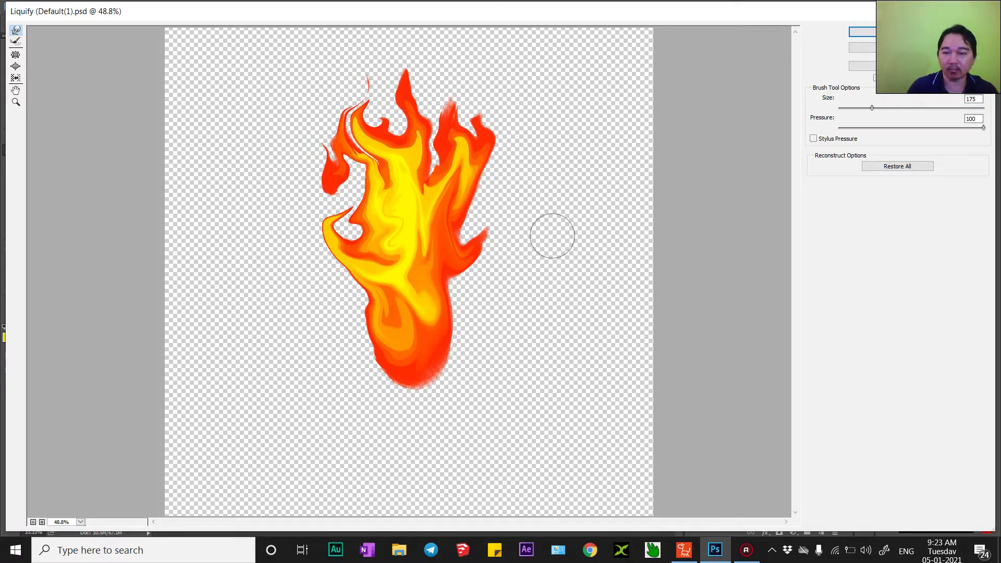
{"action": "key", "text": "Return"}
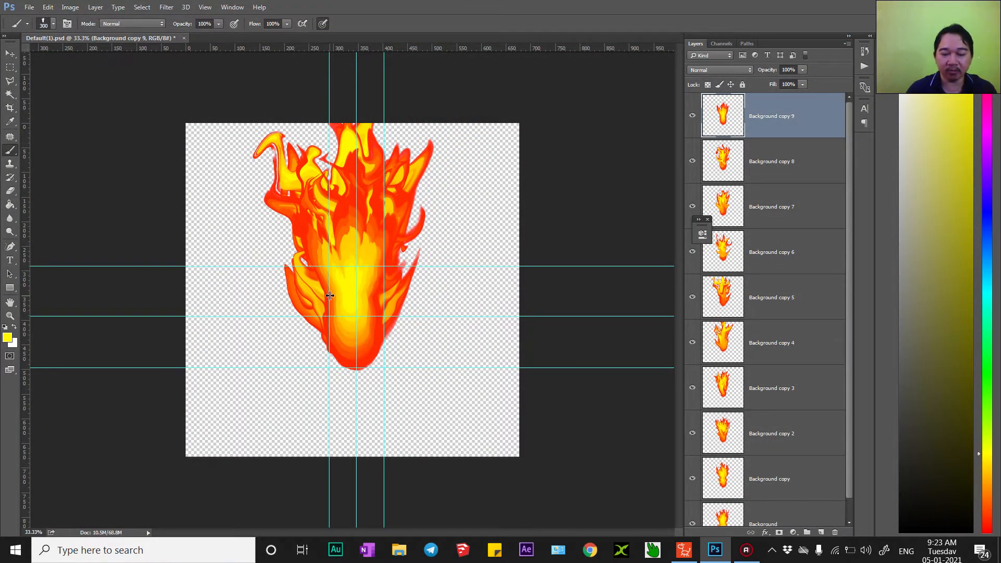
Open the Background copy 9 layer in Liquify and stretch the flame's right tongues toward the upper right
{"action": "key", "text": "ctrl+shift+x"}
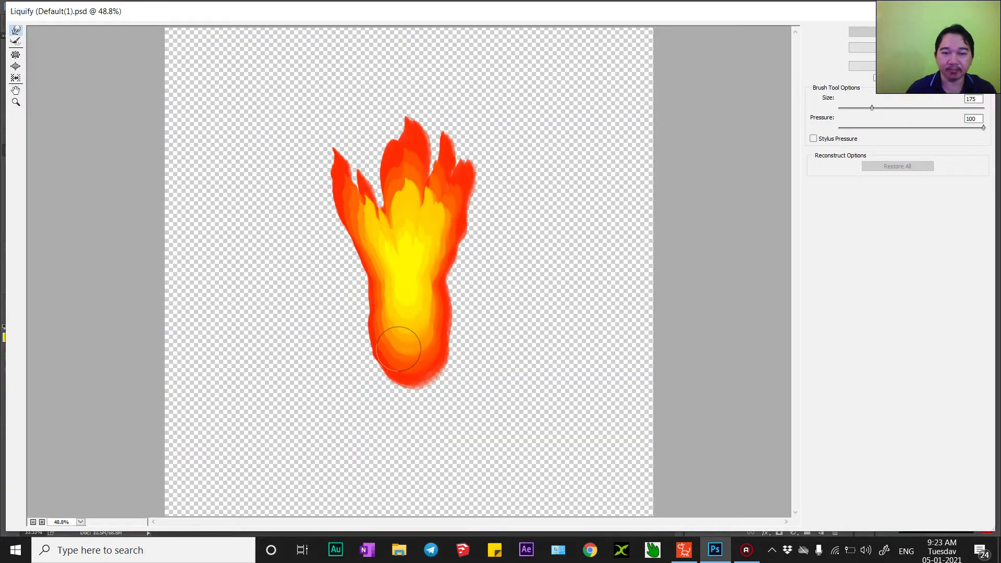
{"action": "mouse_move", "coordinate": [409, 347]}
{"action": "left_mouse_down"}
{"action": "mouse_move", "coordinate": [392, 267]}
{"action": "mouse_move", "coordinate": [403, 219]}
{"action": "mouse_move", "coordinate": [470, 168]}
{"action": "mouse_move", "coordinate": [520, 77]}
{"action": "left_mouse_up"}
{"action": "mouse_move", "coordinate": [452, 298]}
{"action": "left_mouse_down"}
{"action": "mouse_move", "coordinate": [443, 279]}
{"action": "mouse_move", "coordinate": [485, 230]}
{"action": "mouse_move", "coordinate": [486, 192]}
{"action": "mouse_move", "coordinate": [529, 138]}
{"action": "mouse_move", "coordinate": [494, 96]}
{"action": "left_mouse_up"}
{"action": "mouse_move", "coordinate": [441, 296]}
{"action": "left_mouse_down"}
{"action": "mouse_move", "coordinate": [407, 238]}
{"action": "mouse_move", "coordinate": [454, 155]}
{"action": "mouse_move", "coordinate": [460, 79]}
{"action": "left_mouse_up"}
Stretch the centre and left tongues of the flame upward and apply the Liquify filter to Background copy 9
{"action": "mouse_move", "coordinate": [423, 324]}
{"action": "left_mouse_down"}
{"action": "mouse_move", "coordinate": [402, 159]}
{"action": "mouse_move", "coordinate": [412, 47]}
{"action": "left_mouse_up"}
{"action": "mouse_move", "coordinate": [412, 326]}
{"action": "left_mouse_down"}
{"action": "mouse_move", "coordinate": [382, 288]}
{"action": "mouse_move", "coordinate": [337, 256]}
{"action": "mouse_move", "coordinate": [348, 235]}
{"action": "mouse_move", "coordinate": [329, 173]}
{"action": "mouse_move", "coordinate": [343, 147]}
{"action": "mouse_move", "coordinate": [326, 104]}
{"action": "left_mouse_up"}
{"action": "left_click_drag", "start_coordinate": [404, 305], "coordinate": [358, 94]}
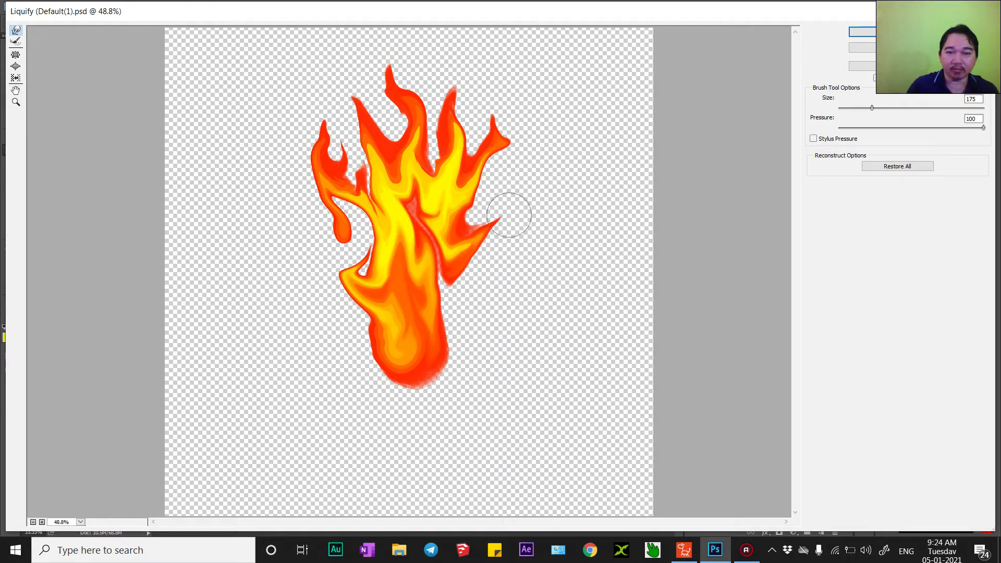
{"action": "key", "text": "Return"}
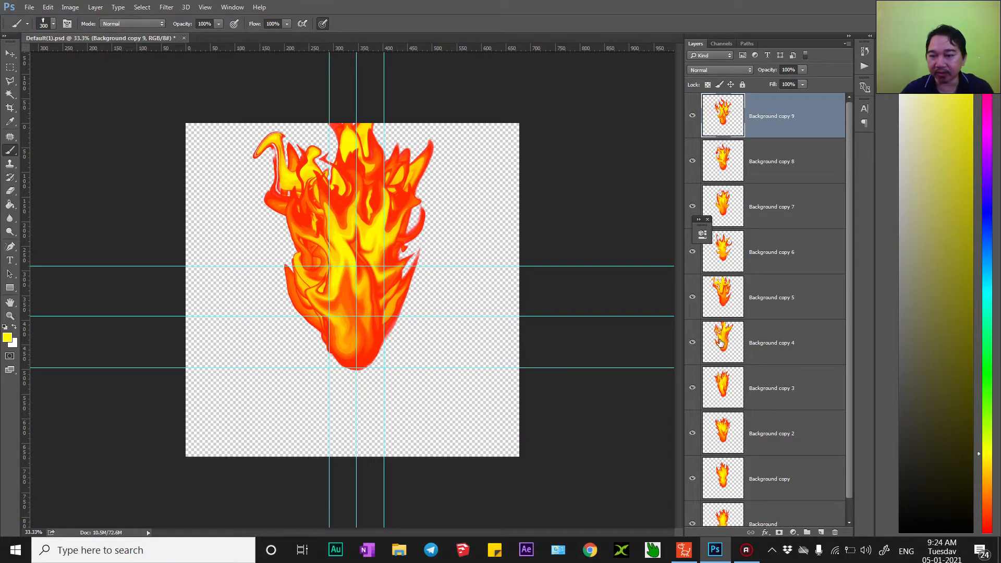
Open the Background copy 4 layer in Liquify and push the clipped centre tongues down below the canvas top
{"action": "left_click", "coordinate": [756, 343]}
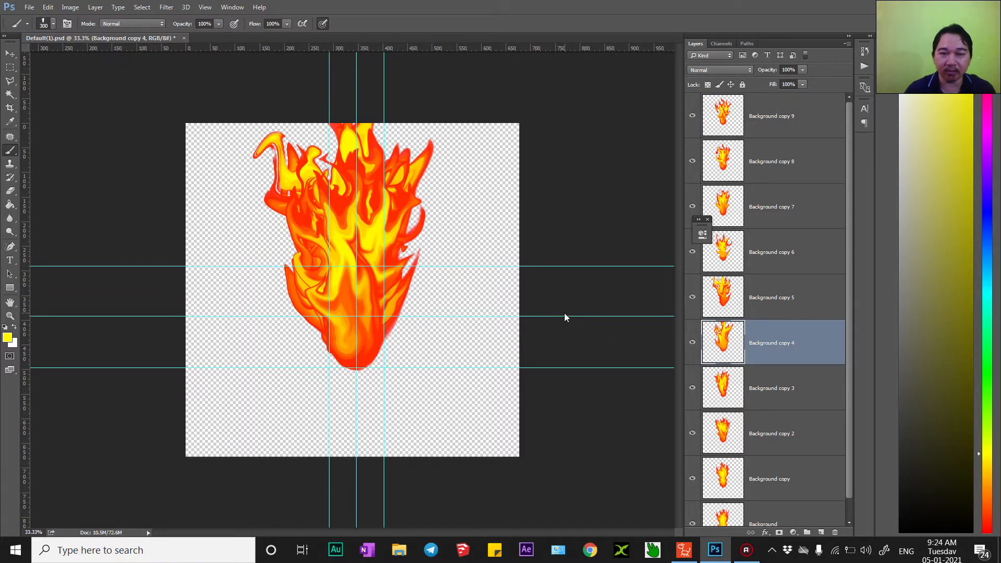
{"action": "key", "text": "ctrl+shift+x"}
{"action": "left_click_drag", "start_coordinate": [384, 35], "coordinate": [391, 44]}
{"action": "mouse_move", "coordinate": [419, 11]}
{"action": "left_mouse_down"}
{"action": "mouse_move", "coordinate": [429, 68]}
{"action": "mouse_move", "coordinate": [420, 11]}
{"action": "mouse_move", "coordinate": [419, 82]}
{"action": "left_mouse_up"}
{"action": "left_click_drag", "start_coordinate": [405, 41], "coordinate": [402, 94]}
{"action": "left_click_drag", "start_coordinate": [374, 47], "coordinate": [382, 76]}
{"action": "mouse_move", "coordinate": [428, 52]}
{"action": "left_mouse_down"}
{"action": "mouse_move", "coordinate": [412, 120]}
{"action": "mouse_move", "coordinate": [418, 59]}
{"action": "mouse_move", "coordinate": [440, 32]}
{"action": "mouse_move", "coordinate": [409, 139]}
{"action": "left_mouse_up"}
{"action": "mouse_move", "coordinate": [425, 45]}
{"action": "left_mouse_down"}
{"action": "mouse_move", "coordinate": [412, 52]}
{"action": "mouse_move", "coordinate": [410, 165]}
{"action": "left_mouse_up"}
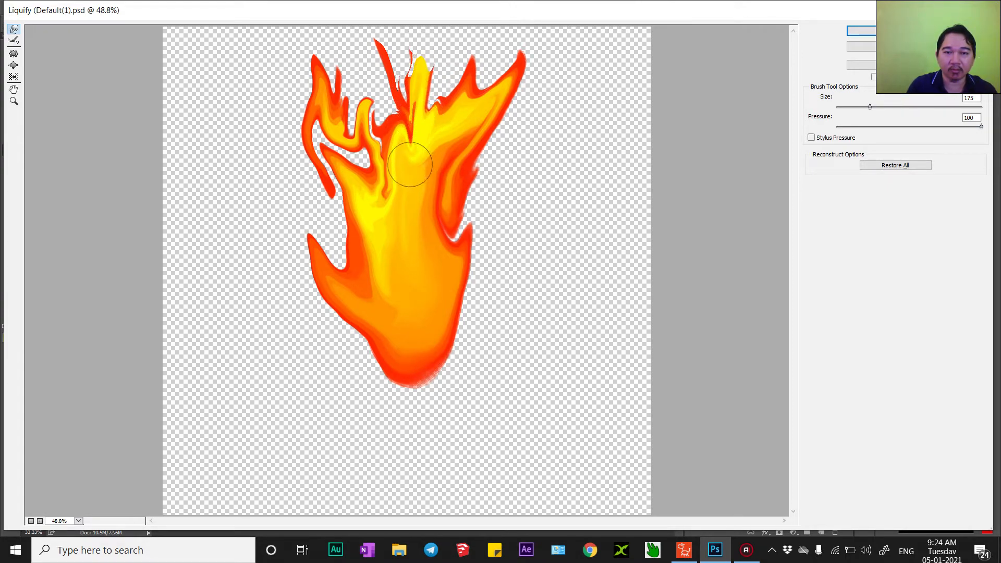
Curl the top centre tips, draw thin licks toward the upper right, and apply Liquify to Background copy 4
{"action": "mouse_move", "coordinate": [385, 40]}
{"action": "left_mouse_down"}
{"action": "mouse_move", "coordinate": [407, 154]}
{"action": "mouse_move", "coordinate": [382, 62]}
{"action": "mouse_move", "coordinate": [389, 71]}
{"action": "left_mouse_up"}
{"action": "mouse_move", "coordinate": [420, 153]}
{"action": "left_mouse_down"}
{"action": "mouse_move", "coordinate": [416, 93]}
{"action": "mouse_move", "coordinate": [435, 74]}
{"action": "mouse_move", "coordinate": [429, 60]}
{"action": "mouse_move", "coordinate": [505, 42]}
{"action": "left_mouse_up"}
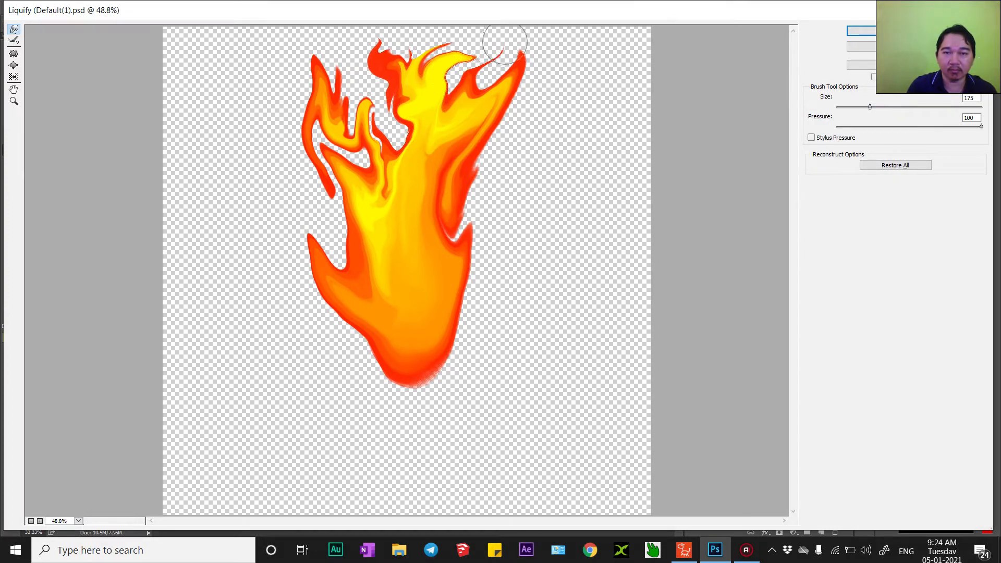
{"action": "mouse_move", "coordinate": [394, 148]}
{"action": "left_mouse_down"}
{"action": "mouse_move", "coordinate": [366, 125]}
{"action": "mouse_move", "coordinate": [373, 60]}
{"action": "left_mouse_up"}
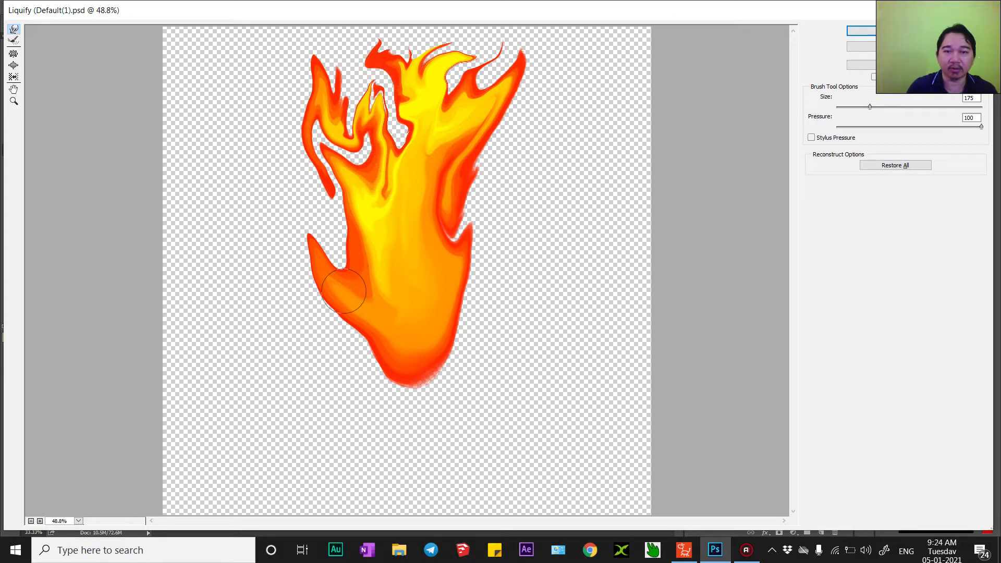
{"action": "key", "text": "Return"}
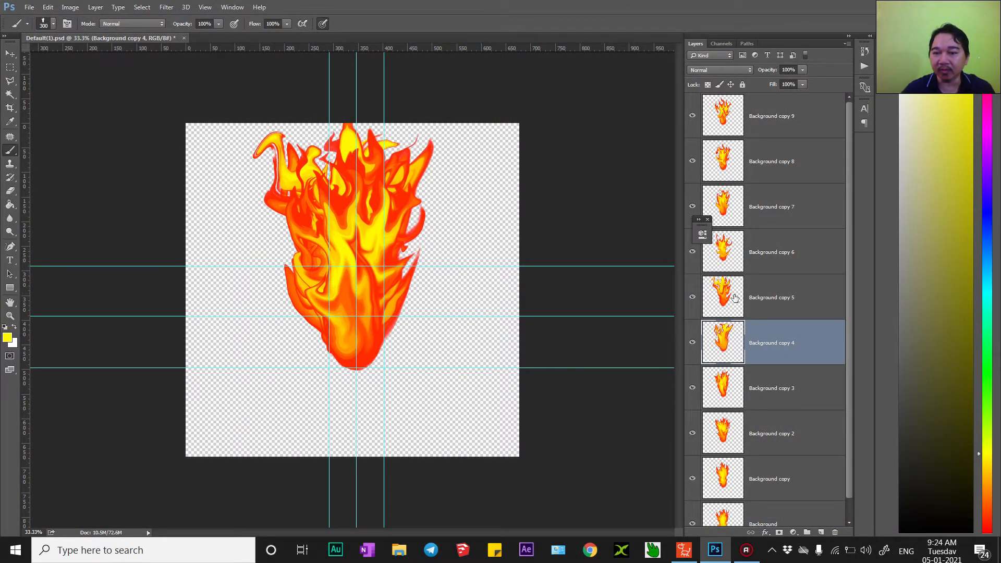
Liquify the Background copy 5 layer, reshaping its clipped centre tongue into smaller tips inside the canvas top
{"action": "key", "text": "alt+bracketright"}
{"action": "key", "text": "ctrl+shift+x"}
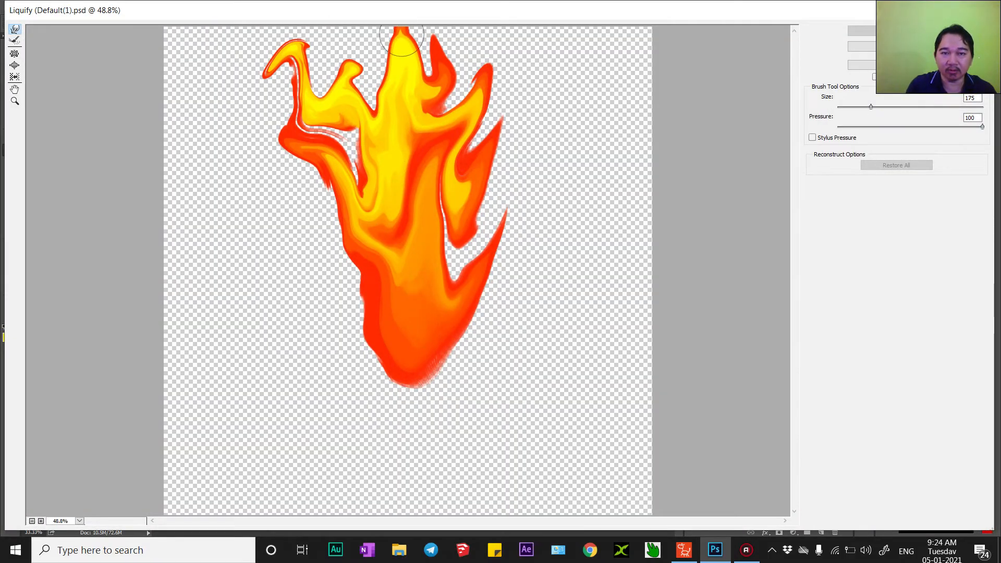
{"action": "mouse_move", "coordinate": [405, 62]}
{"action": "left_mouse_down"}
{"action": "mouse_move", "coordinate": [395, 60]}
{"action": "mouse_move", "coordinate": [380, 167]}
{"action": "mouse_move", "coordinate": [391, 92]}
{"action": "left_mouse_up"}
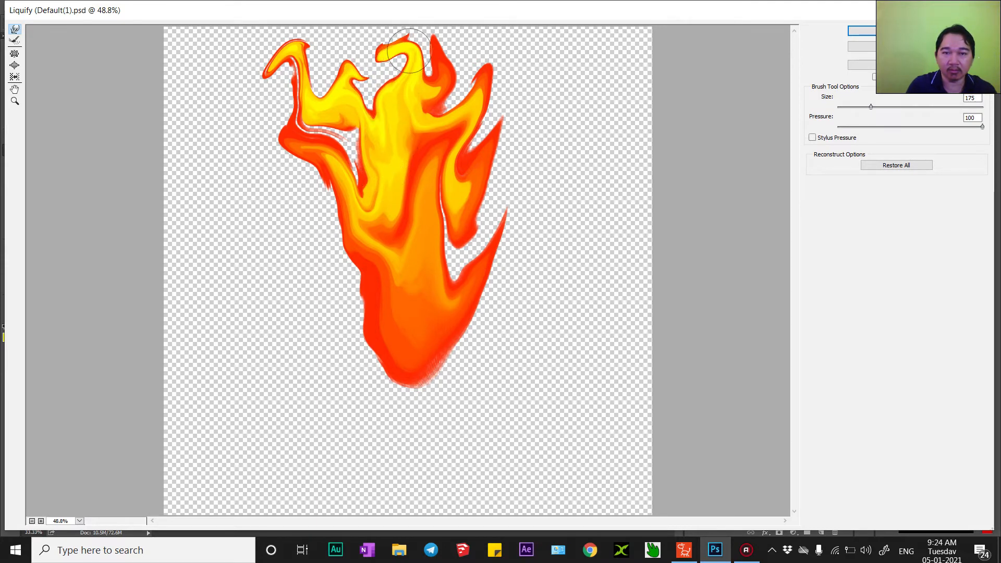
{"action": "left_click_drag", "start_coordinate": [399, 45], "coordinate": [385, 45]}
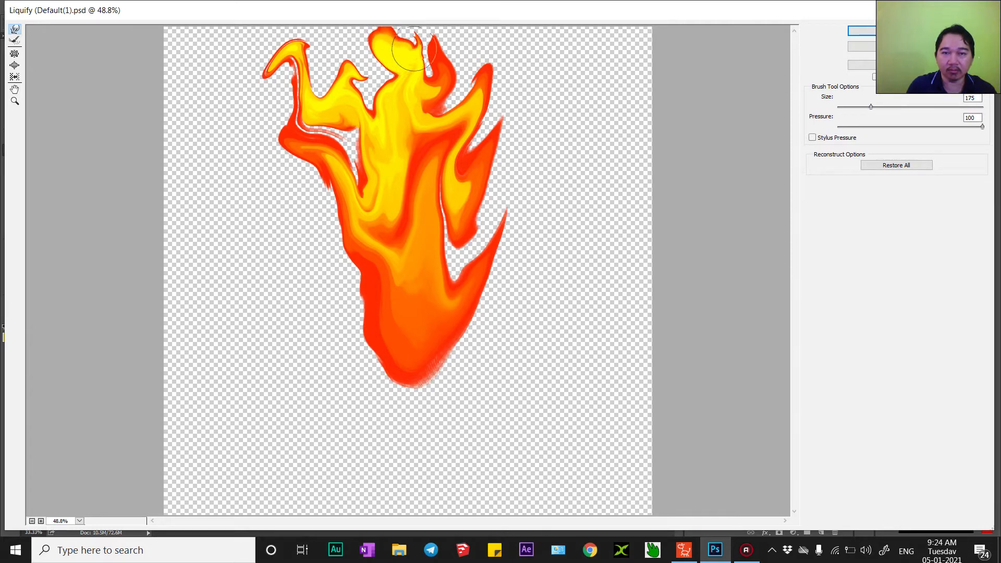
{"action": "left_click_drag", "start_coordinate": [393, 45], "coordinate": [384, 37]}
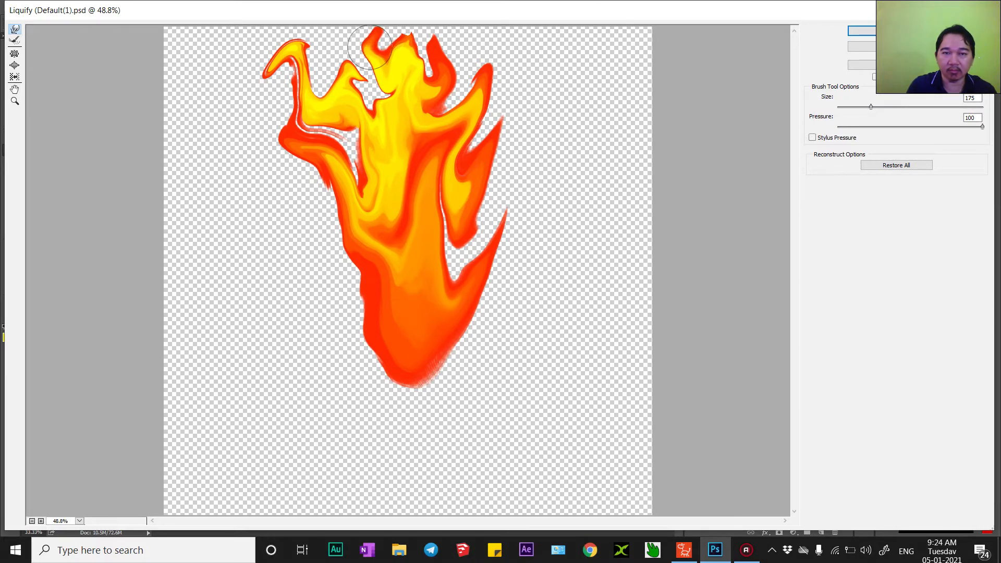
{"action": "mouse_move", "coordinate": [407, 49]}
{"action": "left_mouse_down"}
{"action": "mouse_move", "coordinate": [403, 107]}
{"action": "mouse_move", "coordinate": [403, 85]}
{"action": "mouse_move", "coordinate": [417, 112]}
{"action": "mouse_move", "coordinate": [409, 38]}
{"action": "left_mouse_up"}
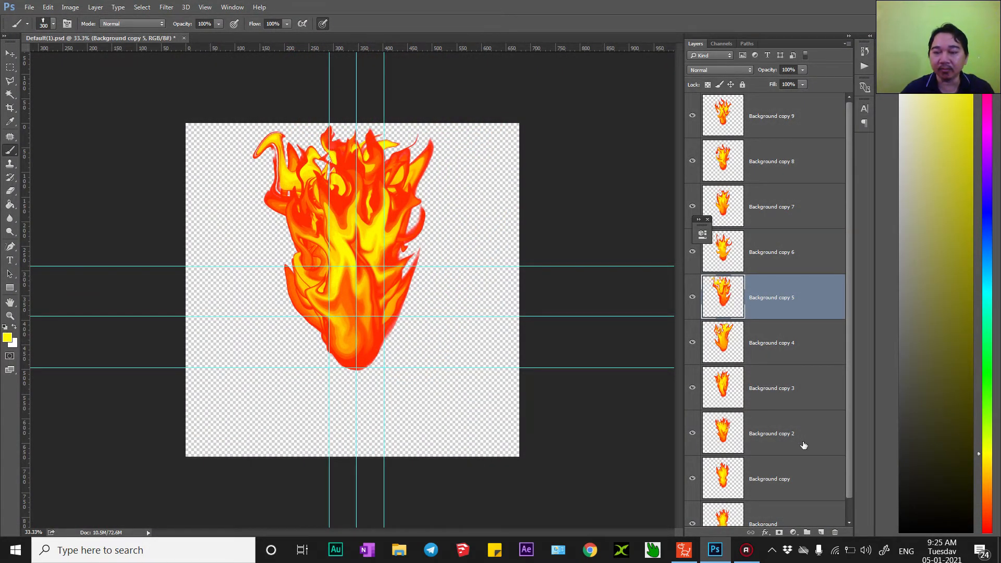
Group all the flame layers from Background copy 9 down to Background, and save the document
{"action": "scroll", "coordinate": [803, 445], "scroll_direction": "down", "scroll_amount": 1}
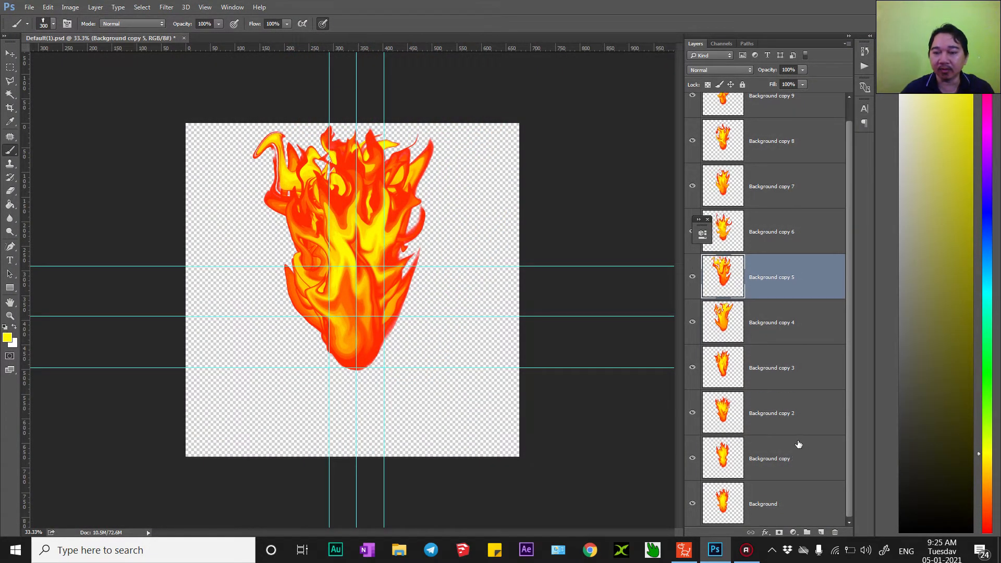
{"action": "scroll", "coordinate": [788, 438], "scroll_direction": "up", "scroll_amount": 1}
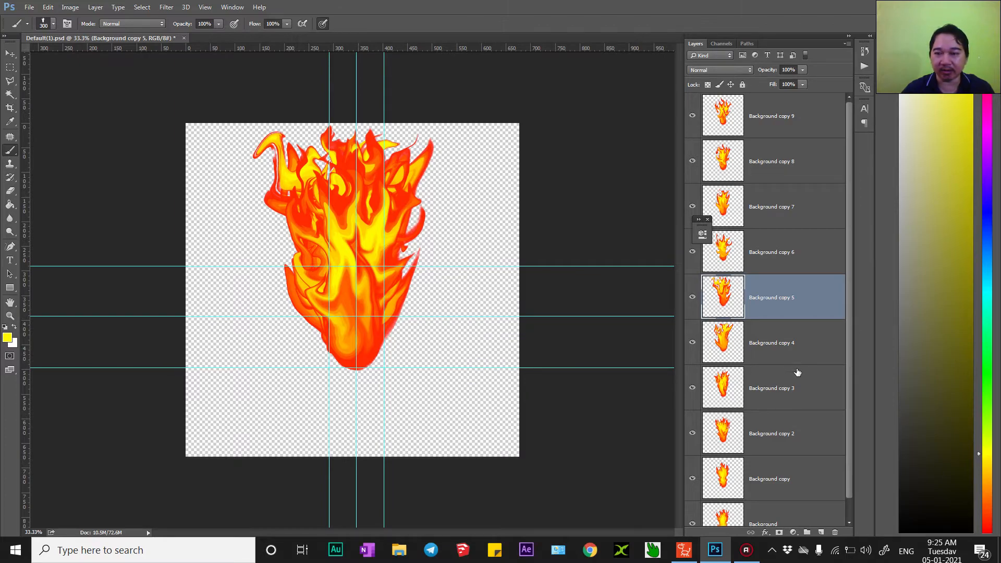
{"action": "key", "text": "alt+period"}
{"action": "scroll", "coordinate": [784, 354], "scroll_direction": "down", "scroll_amount": 1}
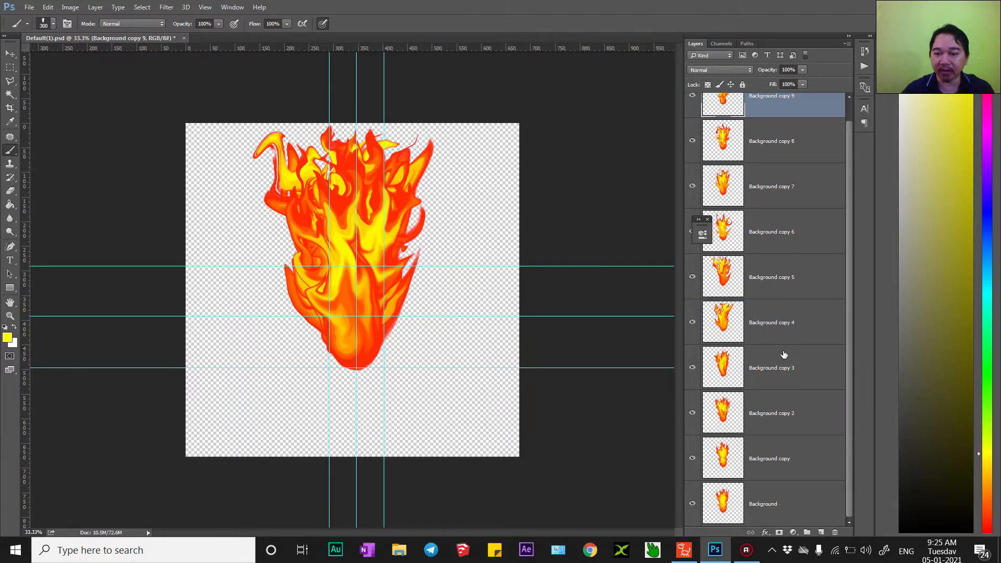
{"action": "left_click", "coordinate": [756, 502], "text": "shift"}
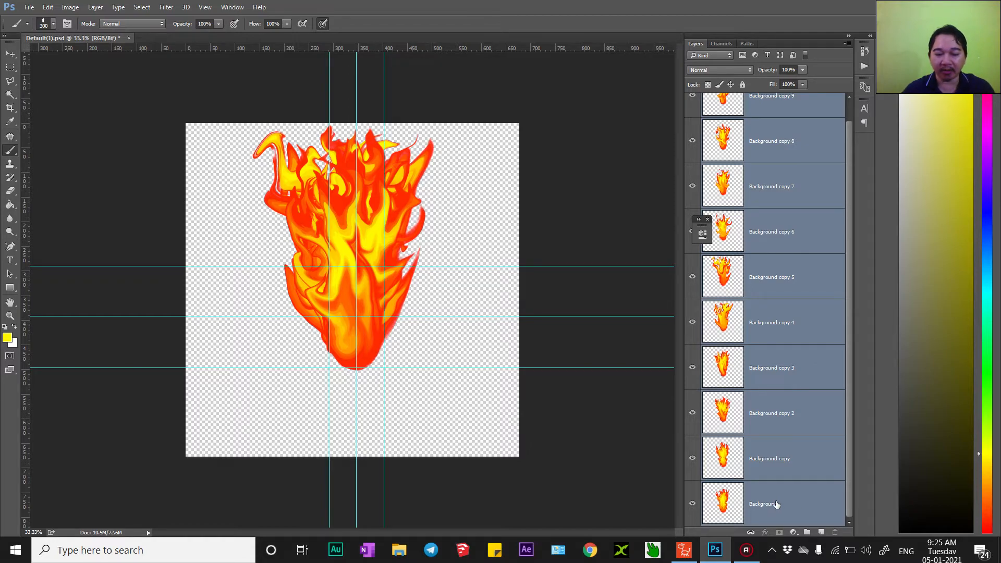
{"action": "key", "text": "ctrl+g"}
{"action": "key", "text": "ctrl+s"}
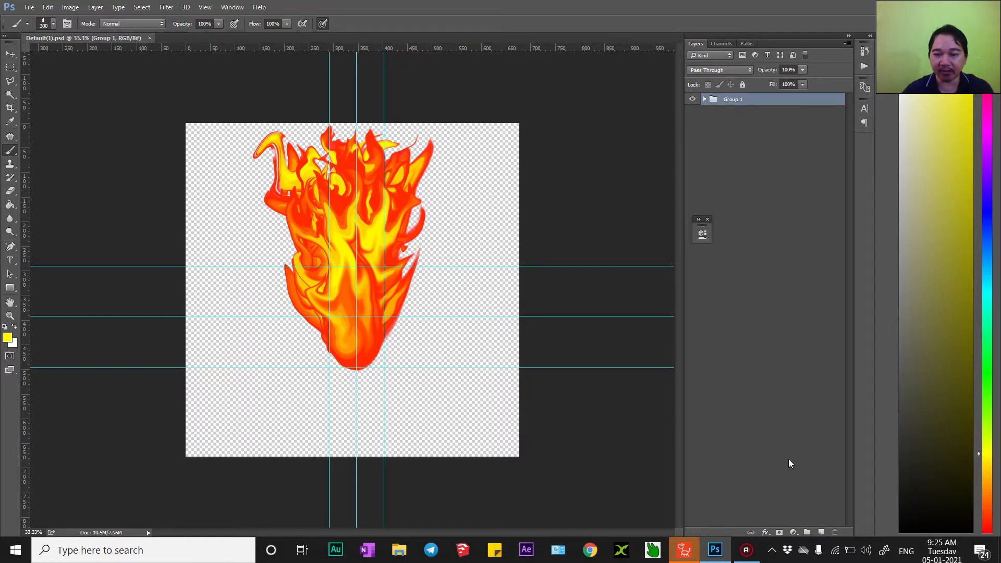
Switch to Cartoon Animator 4, import the flame PSD as a Prop, and select it on the stage
{"action": "left_click", "coordinate": [692, 548]}
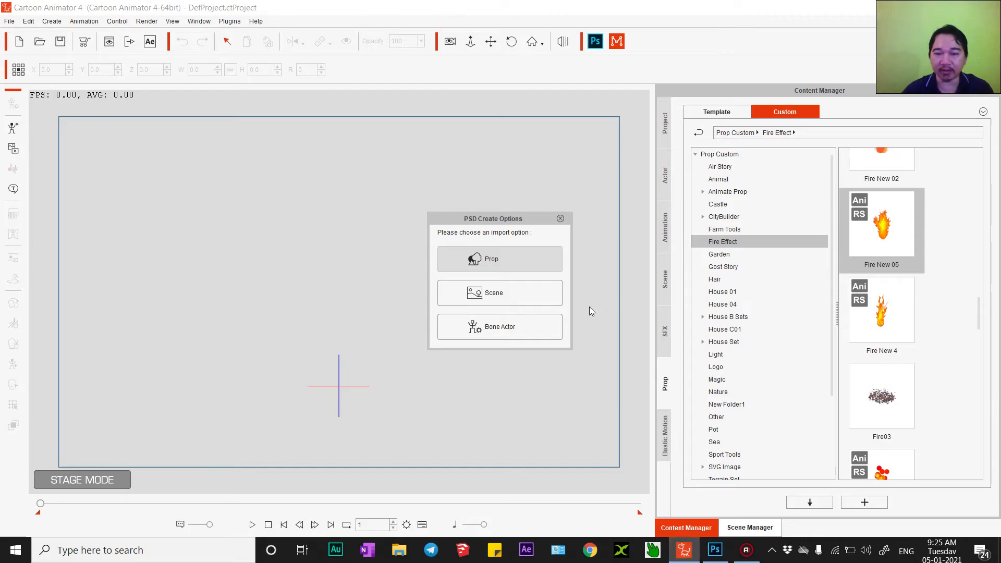
{"action": "left_click", "coordinate": [525, 264]}
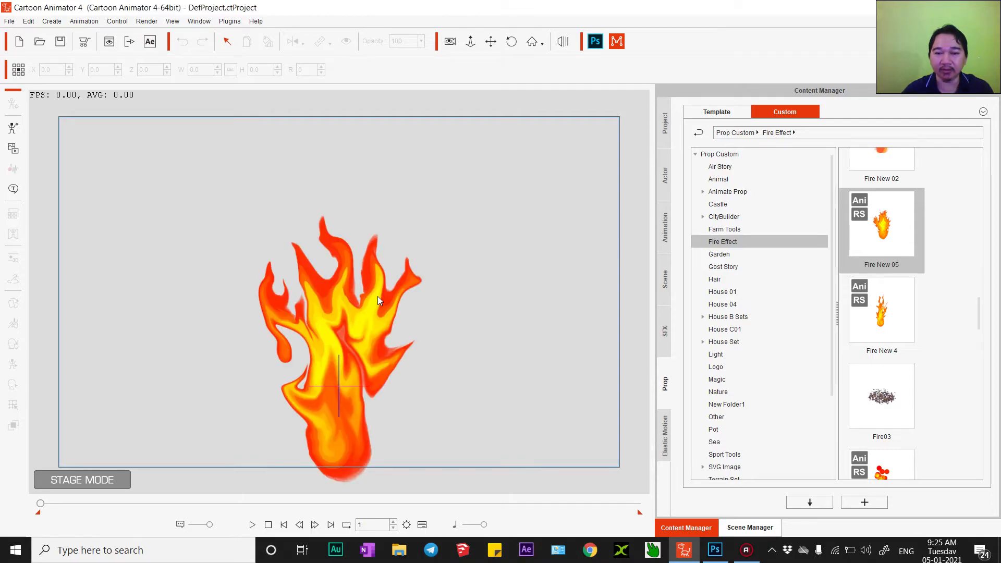
{"action": "left_click", "coordinate": [338, 327]}
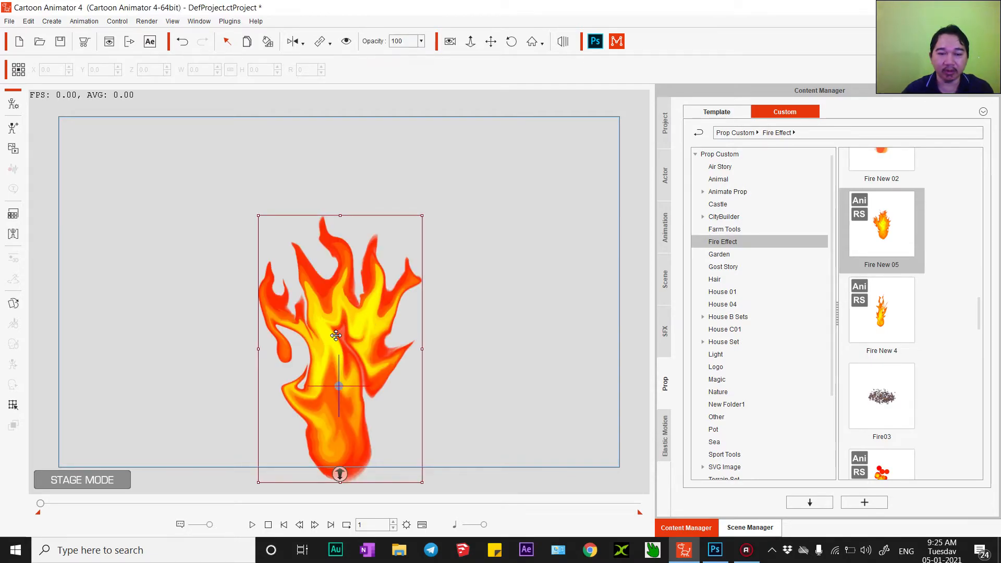
Return from the flame prop in Cartoon Animator 4 to the grouped layers in Photoshop
{"action": "right_click", "coordinate": [337, 338]}
{"action": "left_click", "coordinate": [377, 445]}
{"action": "left_click", "coordinate": [448, 263]}
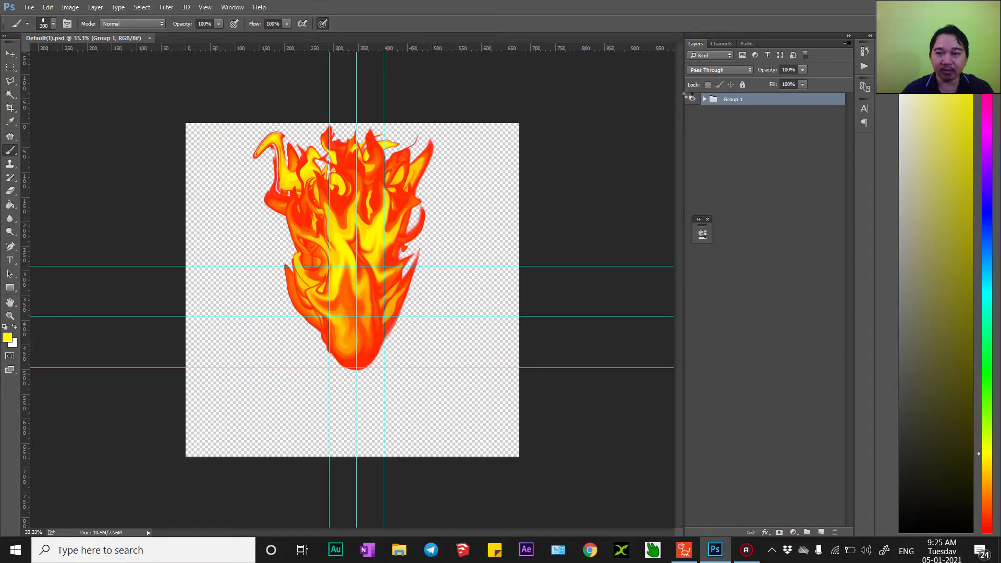
Move both RL_Pivot markers, ObjectPivot and Group 1, down to the flame's base in Default1.psd, and return to Cartoon Animator 4
{"action": "left_click", "coordinate": [692, 99]}
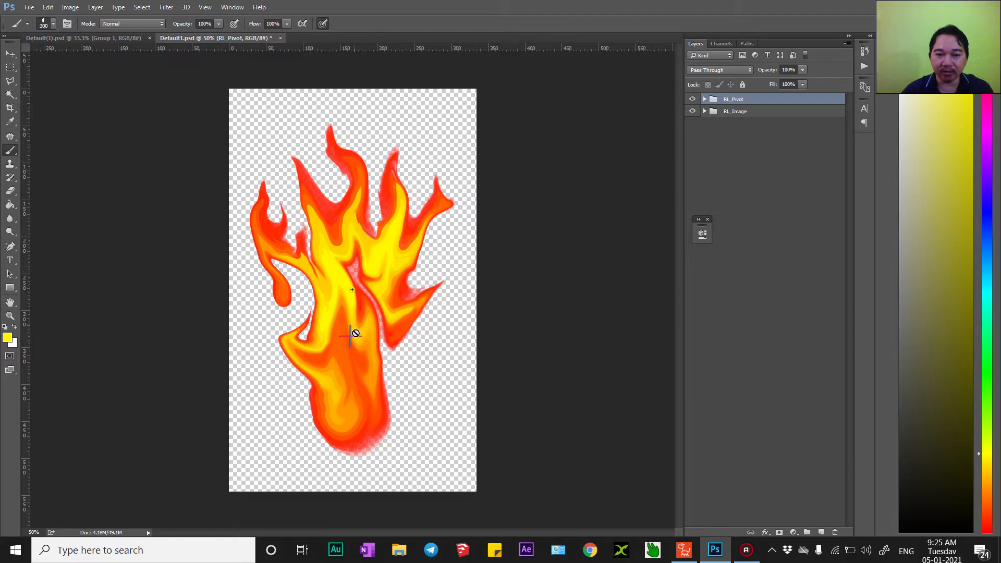
{"action": "key", "text": "v"}
{"action": "left_click_drag", "start_coordinate": [350, 338], "coordinate": [351, 438]}
{"action": "left_click_drag", "start_coordinate": [353, 292], "coordinate": [351, 441]}
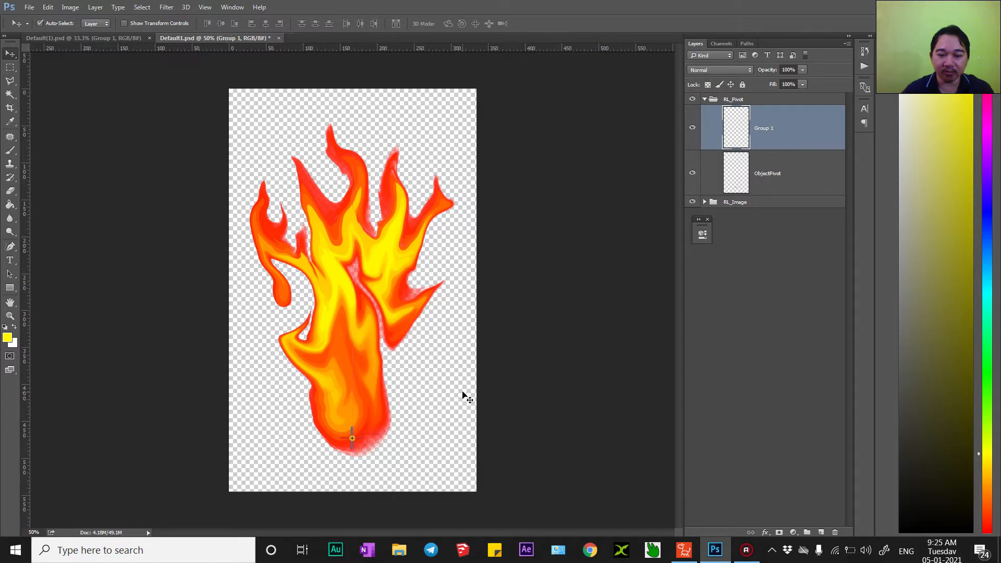
{"action": "left_click", "coordinate": [683, 557]}
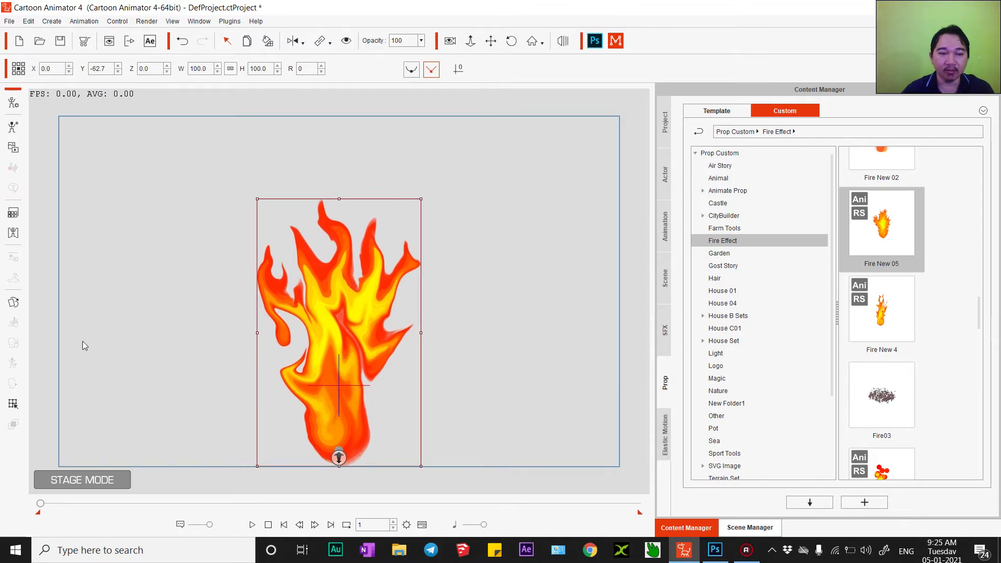
Open the flame prop in the Sprite Editor and key its last three flame sprites, starting from Background, at frames 1, 3 and 5
{"action": "left_click", "coordinate": [13, 302]}
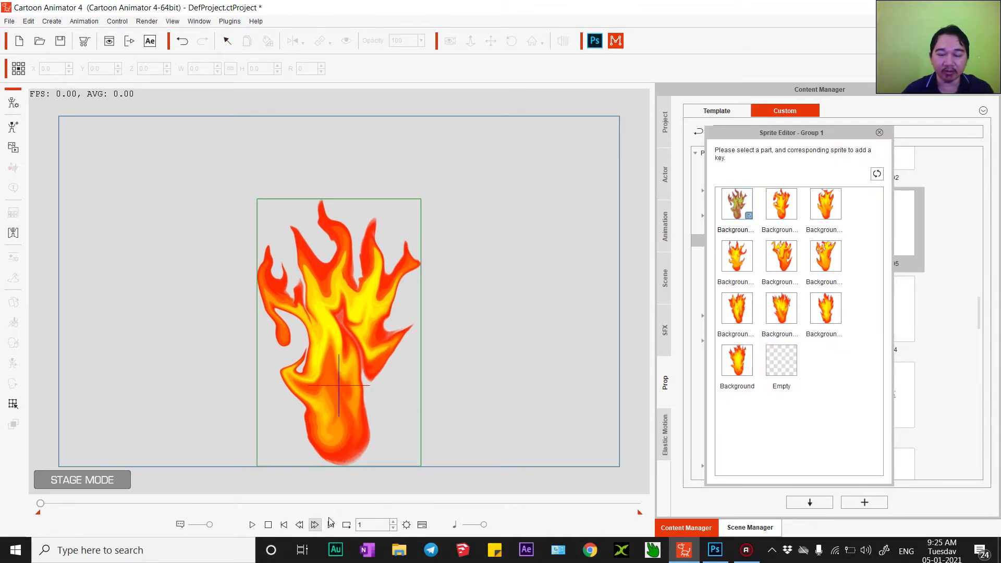
{"action": "left_click", "coordinate": [737, 365]}
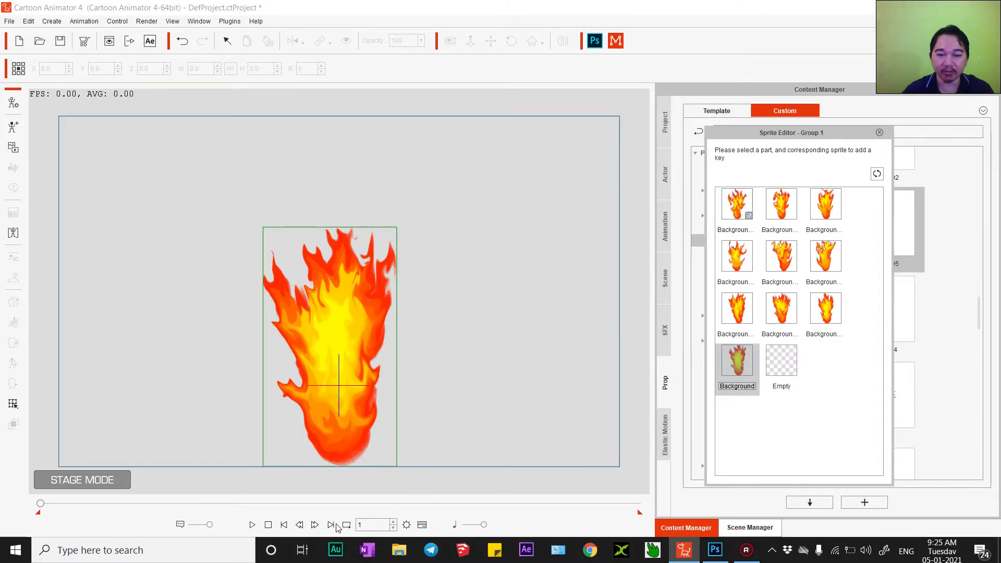
{"action": "left_click", "coordinate": [315, 524]}
{"action": "left_click", "coordinate": [826, 310]}
{"action": "left_click", "coordinate": [315, 525]}
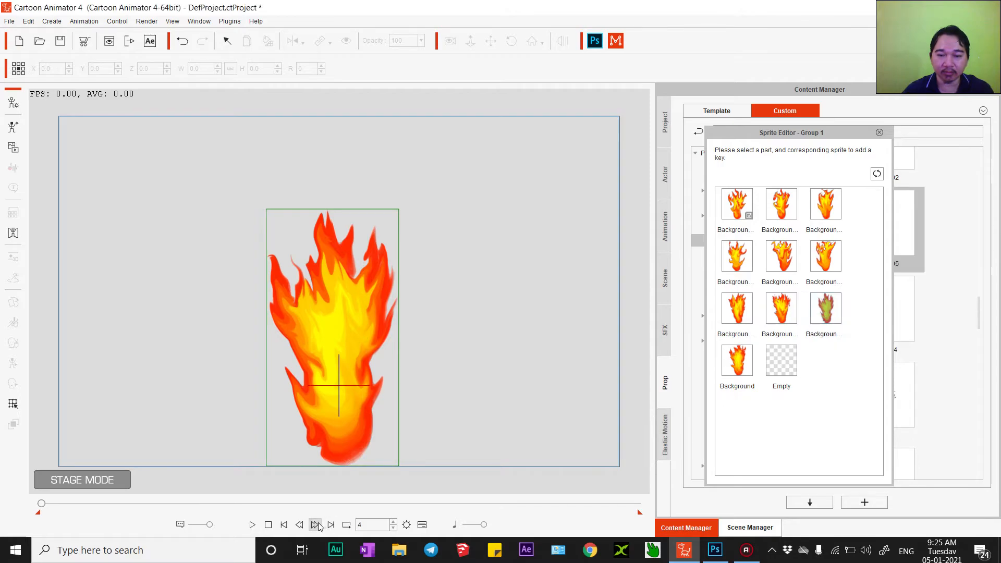
{"action": "left_click", "coordinate": [774, 323]}
{"action": "left_click", "coordinate": [315, 525]}
{"action": "left_click", "coordinate": [315, 525]}
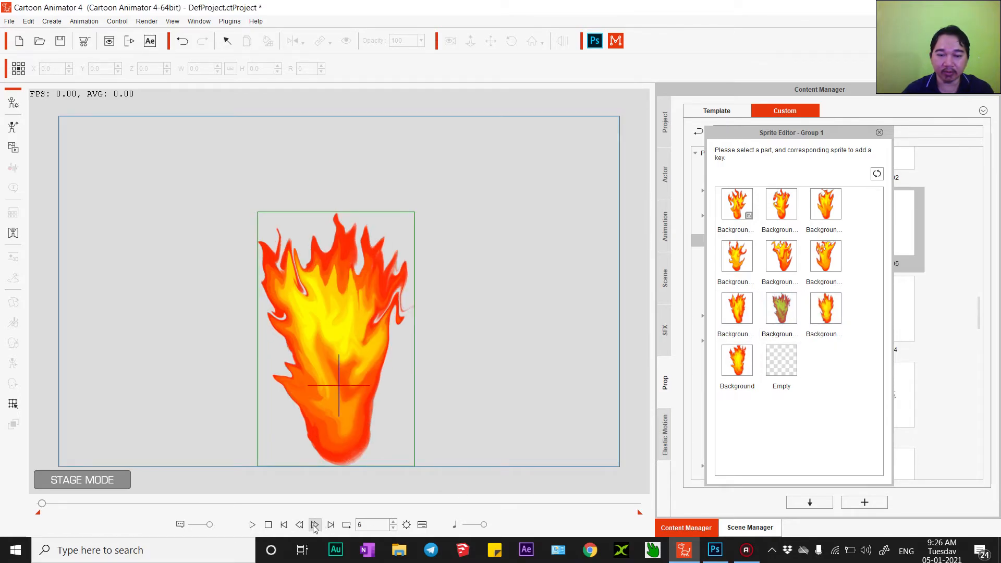
Key the next four flame sprites in reverse list order at frames 7, 9, 11 and 13
{"action": "left_click", "coordinate": [315, 524]}
{"action": "left_click", "coordinate": [315, 525]}
{"action": "left_click", "coordinate": [826, 257]}
{"action": "left_click", "coordinate": [315, 524]}
{"action": "left_click", "coordinate": [315, 525]}
{"action": "left_click", "coordinate": [780, 258]}
{"action": "left_click", "coordinate": [315, 525]}
{"action": "left_click", "coordinate": [315, 524]}
{"action": "left_click", "coordinate": [736, 256]}
{"action": "left_click", "coordinate": [315, 524]}
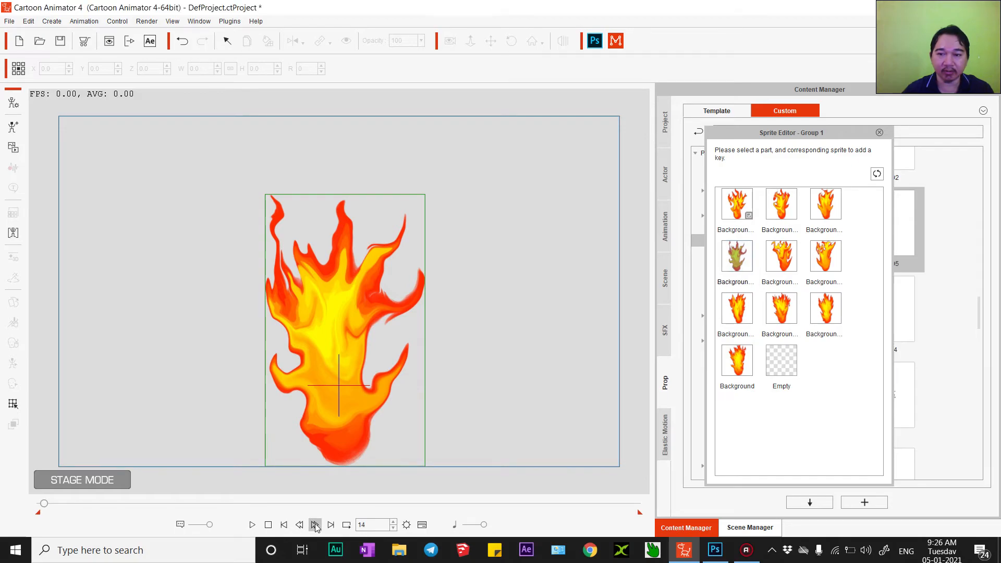
Key the first three flame sprites in reverse list order at frames 15, 17 and 19
{"action": "left_click", "coordinate": [315, 525]}
{"action": "left_click", "coordinate": [826, 204]}
{"action": "left_click", "coordinate": [315, 525]}
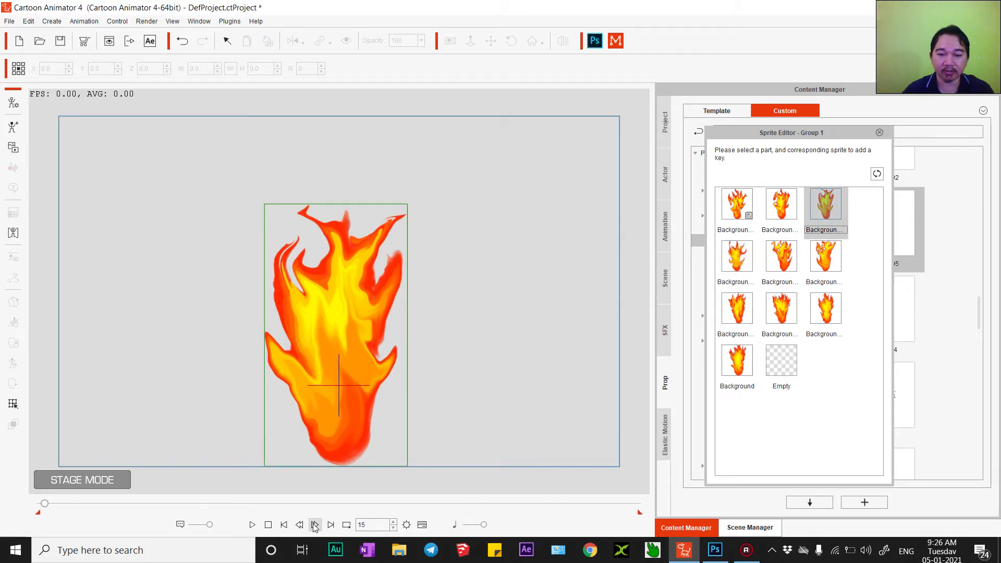
{"action": "left_click", "coordinate": [315, 525]}
{"action": "left_click", "coordinate": [781, 205]}
{"action": "left_click", "coordinate": [315, 525]}
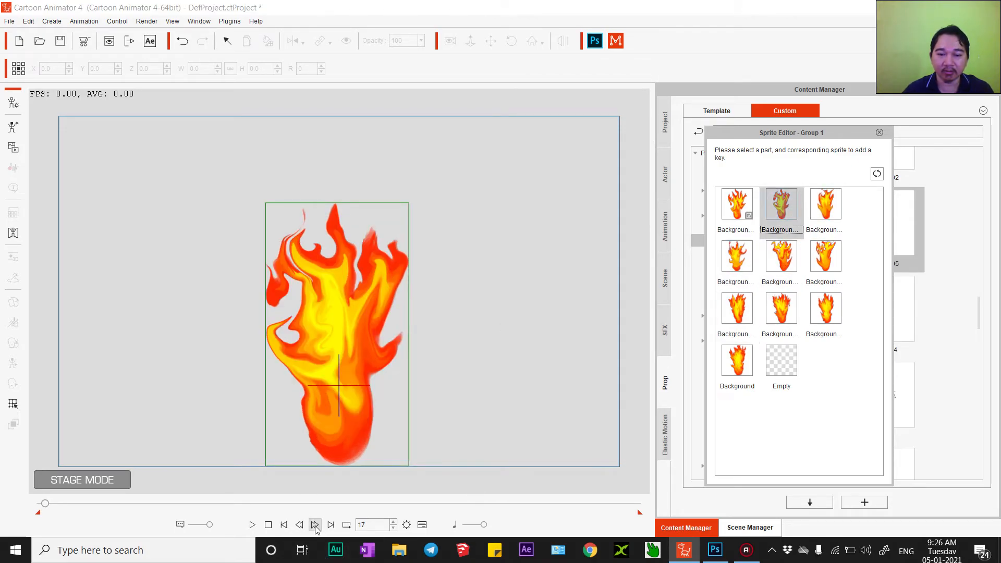
{"action": "left_click", "coordinate": [315, 525]}
{"action": "left_click", "coordinate": [737, 204]}
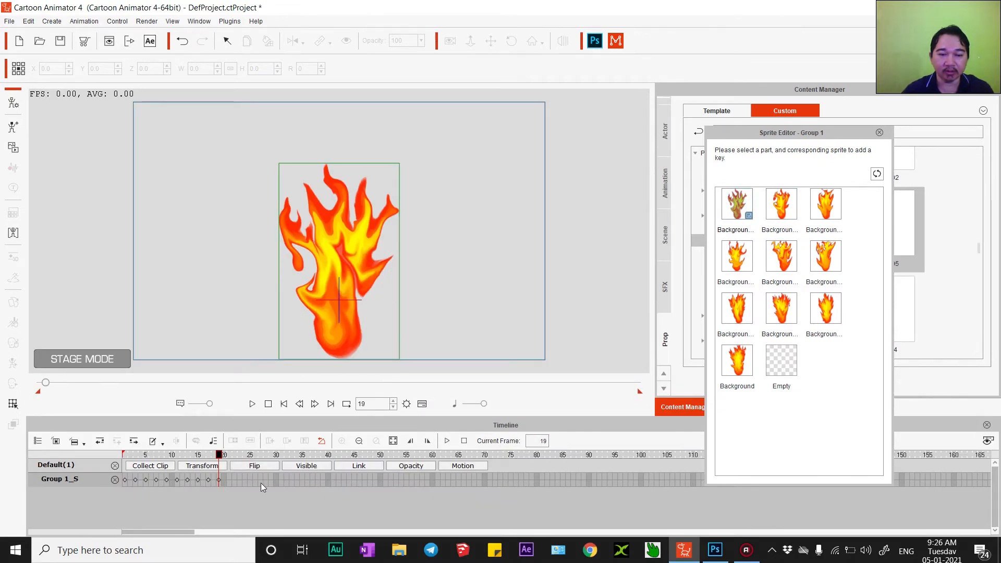
Collect the flame's sprite keys from frame 1 to 19 as a clip and add it to the prop's Action Menu
{"action": "left_click", "coordinate": [167, 469]}
{"action": "left_click_drag", "start_coordinate": [217, 478], "coordinate": [123, 479]}
{"action": "right_click", "coordinate": [149, 480]}
{"action": "left_click", "coordinate": [180, 458]}
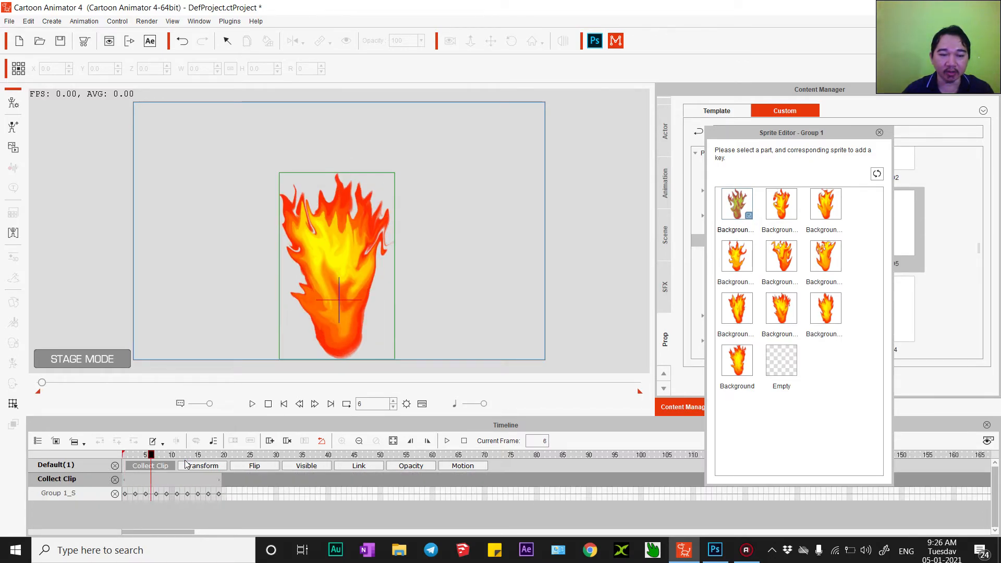
{"action": "left_click", "coordinate": [511, 300]}
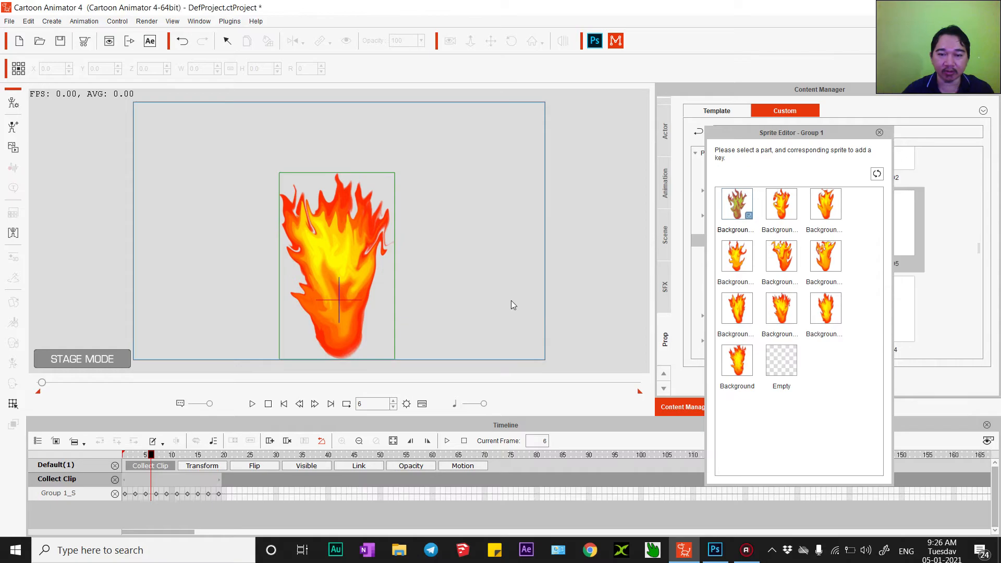
Close the Sprite Editor, return to frame 1, and remove the flame prop's object animation
{"action": "left_click", "coordinate": [879, 133]}
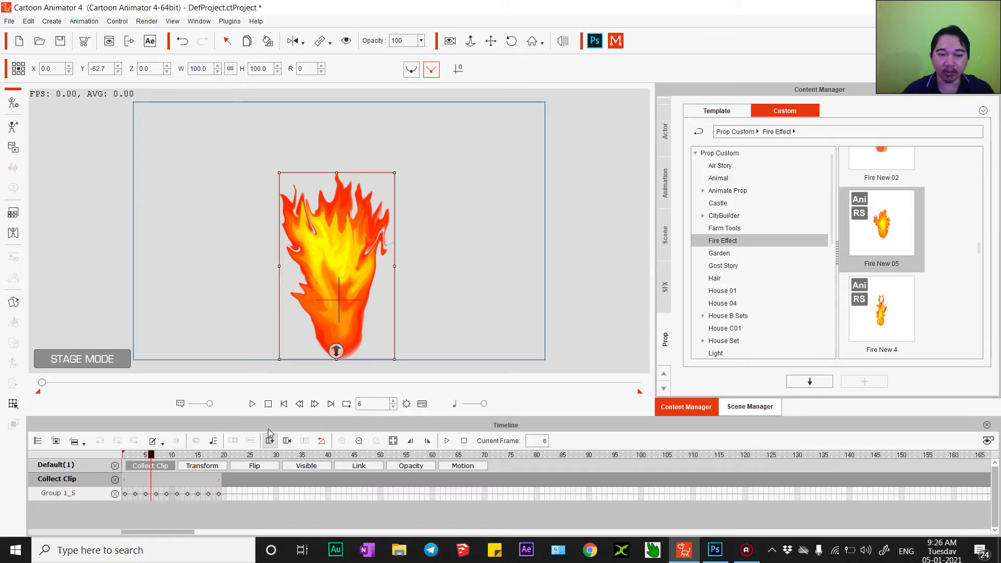
{"action": "left_click", "coordinate": [284, 404]}
{"action": "right_click", "coordinate": [339, 265]}
{"action": "left_click", "coordinate": [374, 329]}
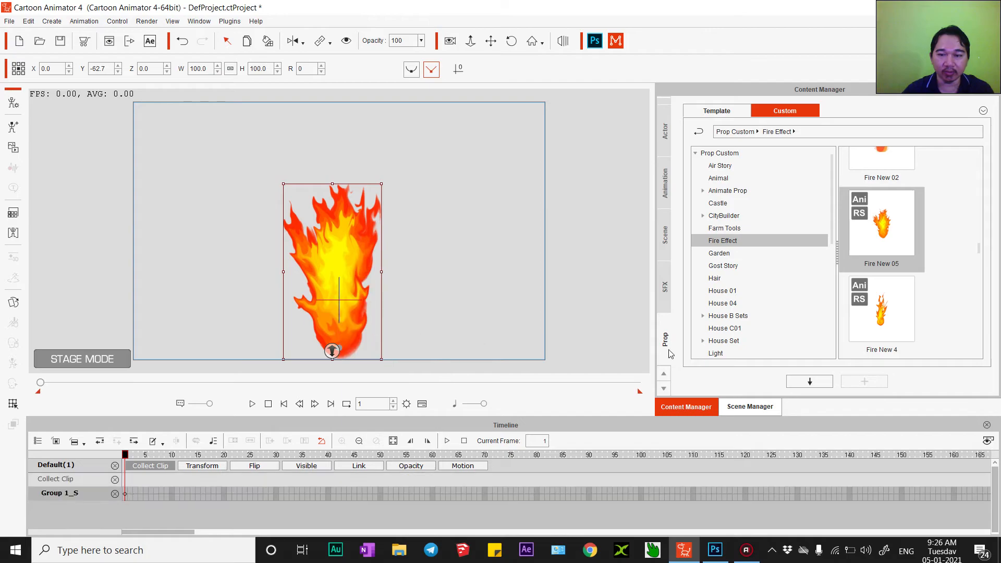
Save the flame prop to the custom Fire Effect library as Fire New 06
{"action": "left_click", "coordinate": [956, 301]}
{"action": "left_click", "coordinate": [864, 381]}
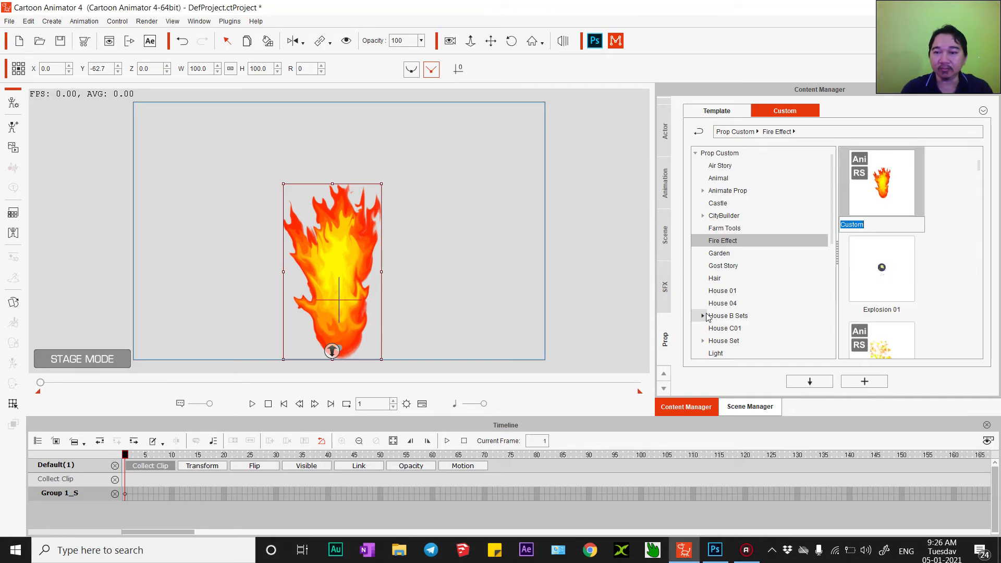
{"action": "type", "text": "Fire"}
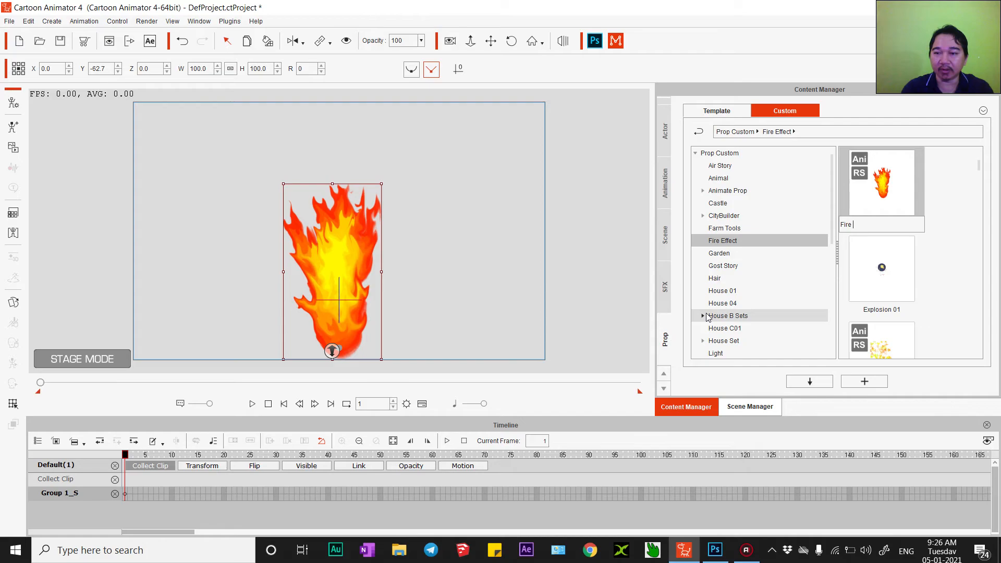
{"action": "type", "text": " New 06"}
{"action": "key", "text": "Return"}
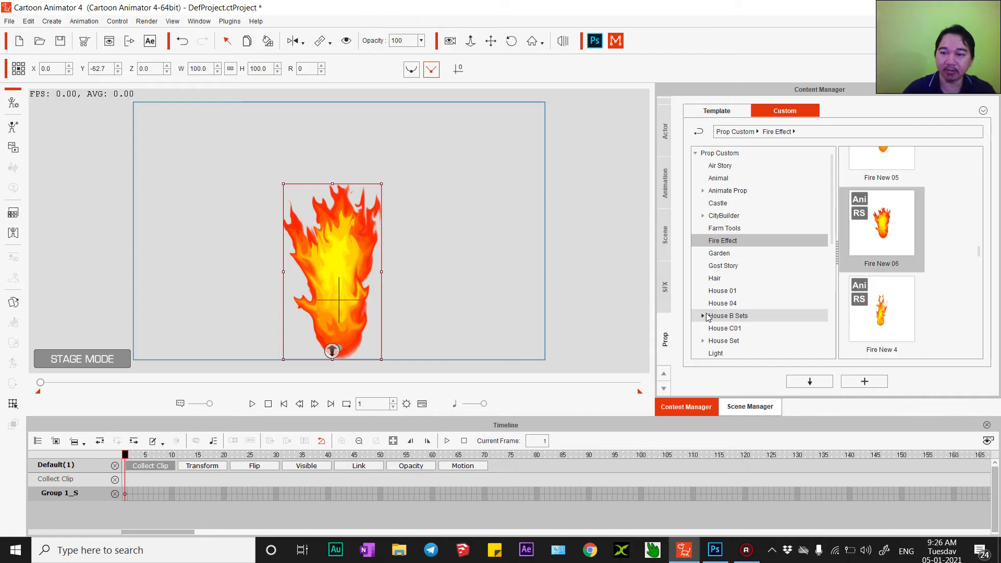
Perform the flame's collected clip from its Action Menu, then show the Motion track and select the Action clip
{"action": "right_click", "coordinate": [327, 270]}
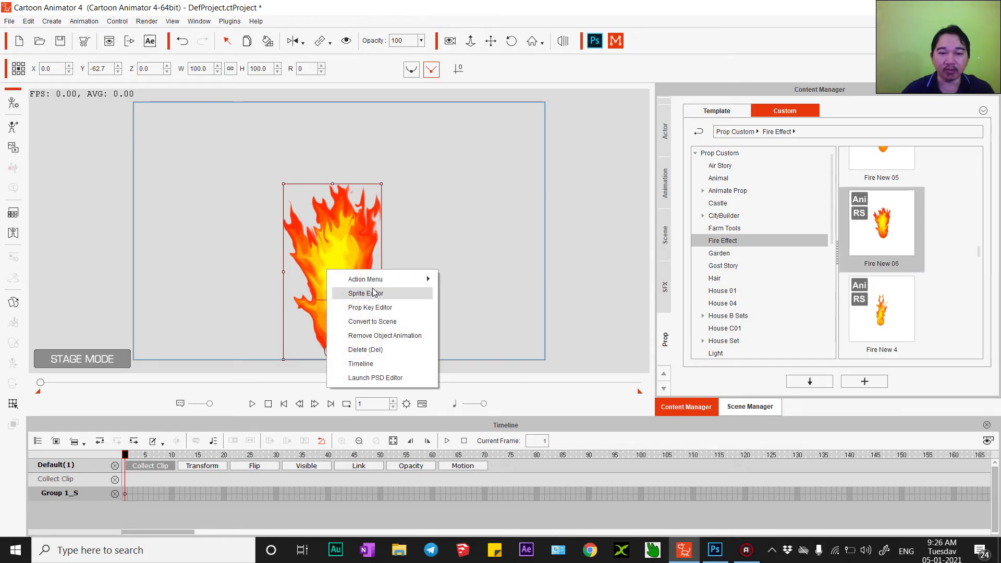
{"action": "mouse_move", "coordinate": [407, 279]}
{"action": "left_click", "coordinate": [465, 296]}
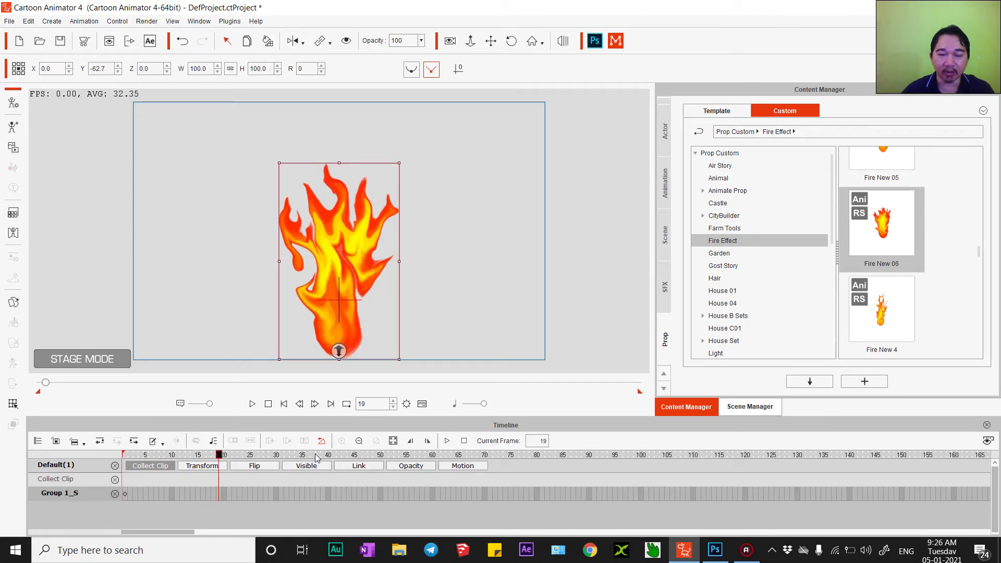
{"action": "left_click", "coordinate": [466, 466]}
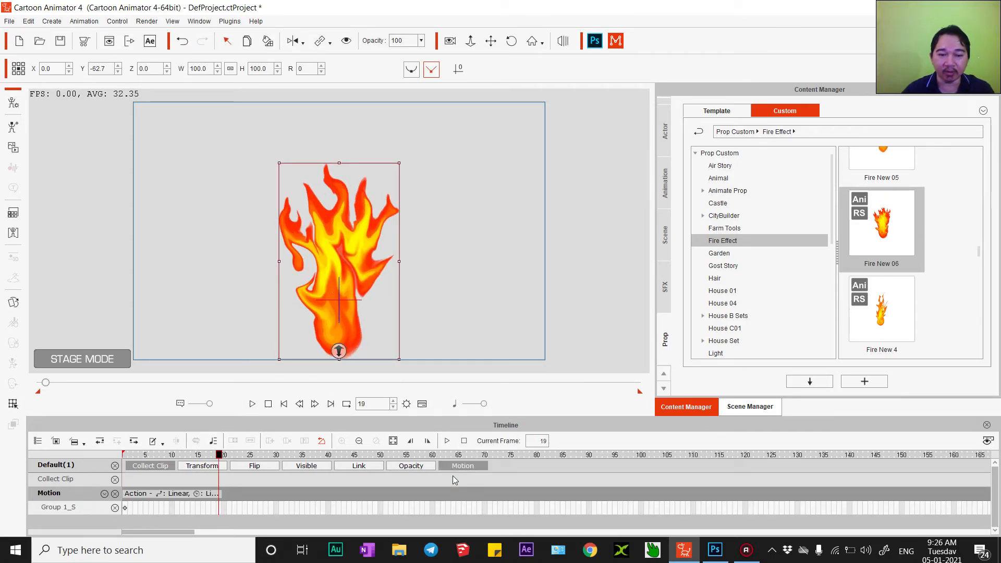
{"action": "left_click", "coordinate": [202, 498]}
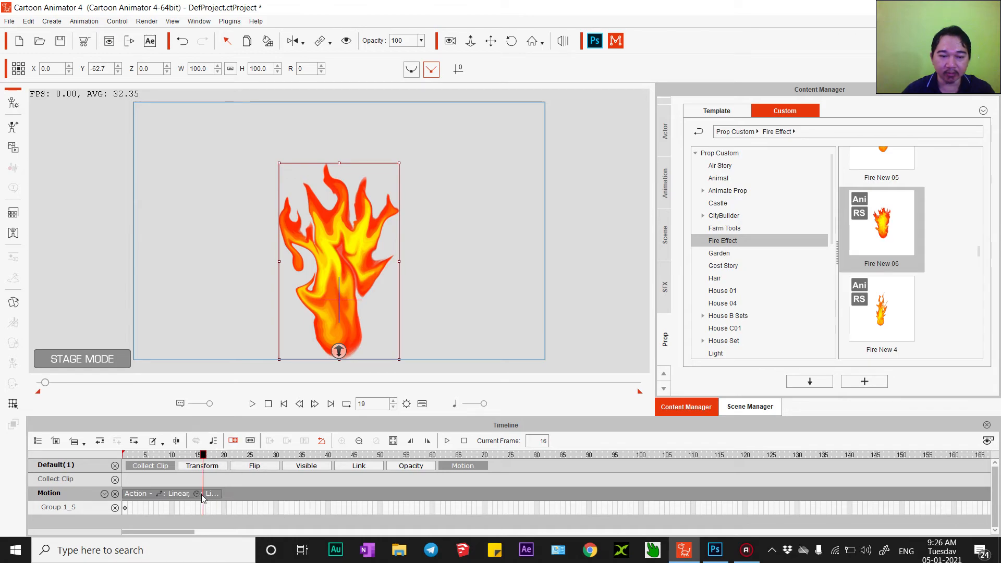
Stretch the Action clip's speed so that it ends at about frame 23, previewing the flame's playback between adjustments
{"action": "left_click_drag", "start_coordinate": [222, 494], "coordinate": [249, 494]}
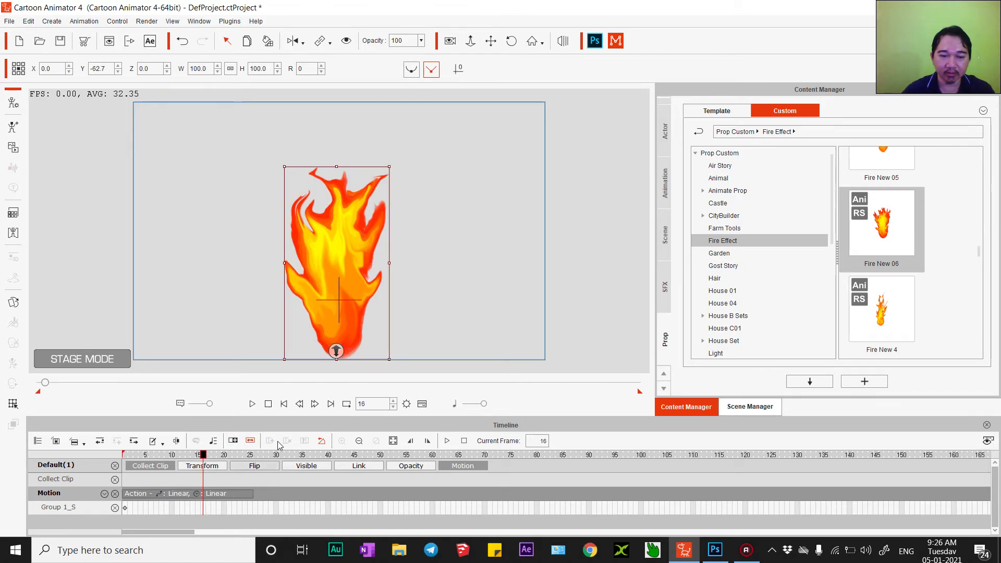
{"action": "left_click", "coordinate": [252, 404]}
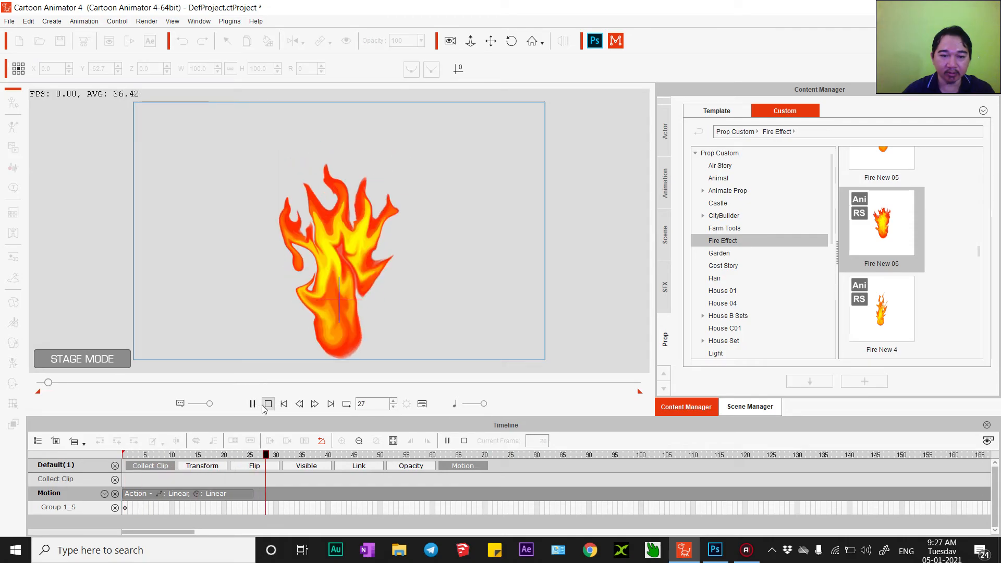
{"action": "left_click", "coordinate": [266, 404]}
{"action": "left_click", "coordinate": [253, 404]}
{"action": "left_click", "coordinate": [266, 405]}
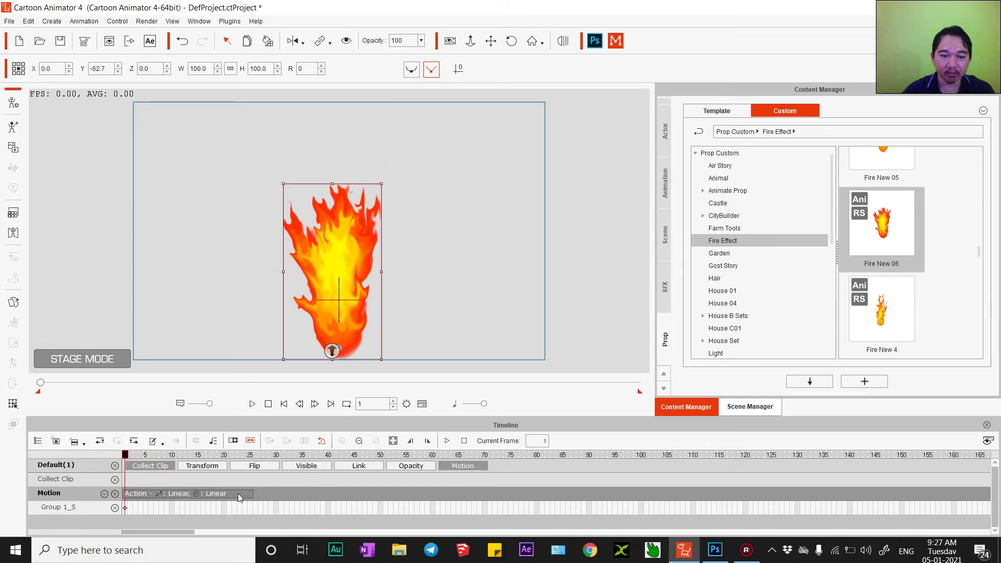
{"action": "left_click", "coordinate": [252, 404]}
{"action": "left_click", "coordinate": [268, 404]}
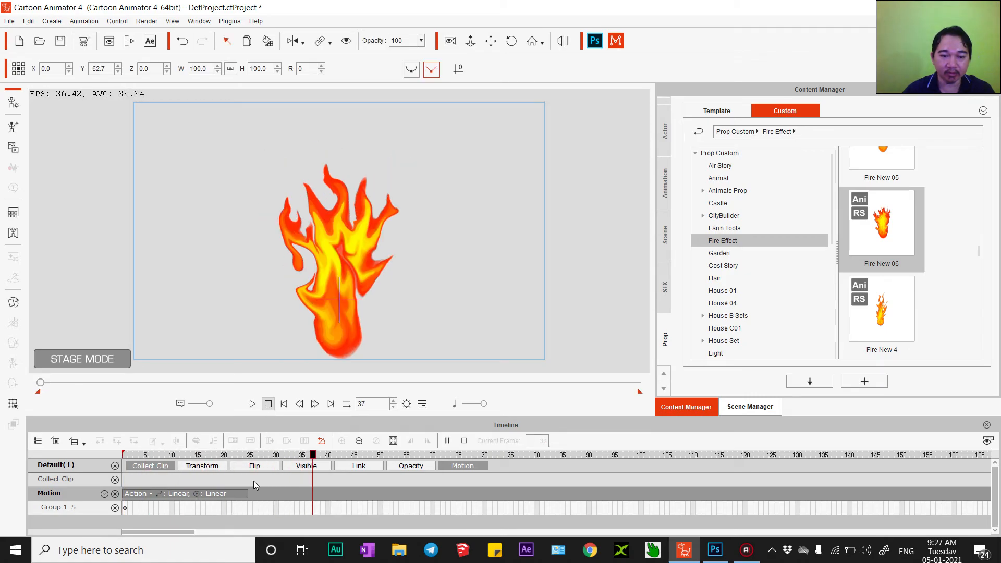
{"action": "left_click", "coordinate": [252, 404]}
{"action": "left_click", "coordinate": [268, 404]}
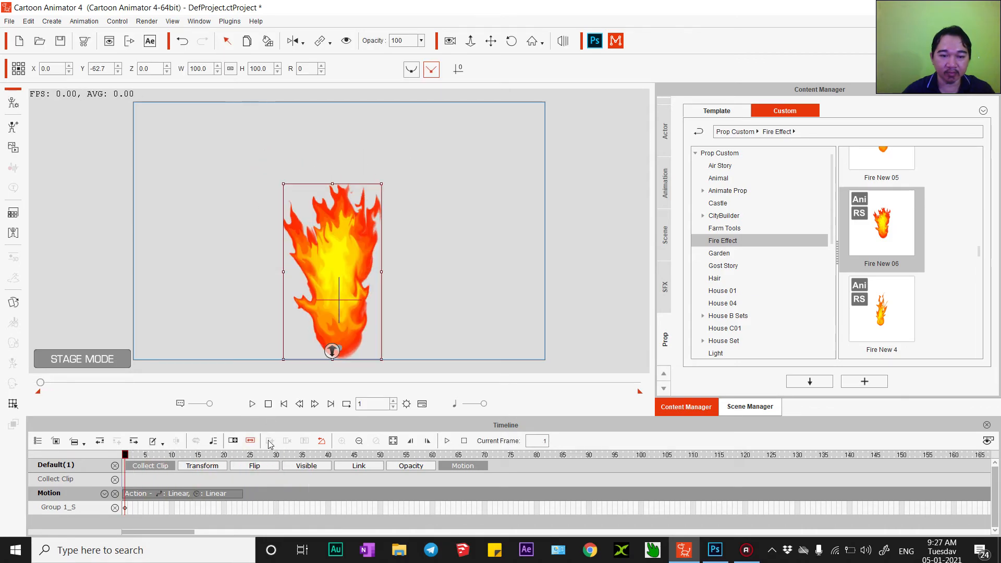
Loop the Action clip out to the project's end at about frame 2000, and preview the looping flame
{"action": "left_click", "coordinate": [222, 495]}
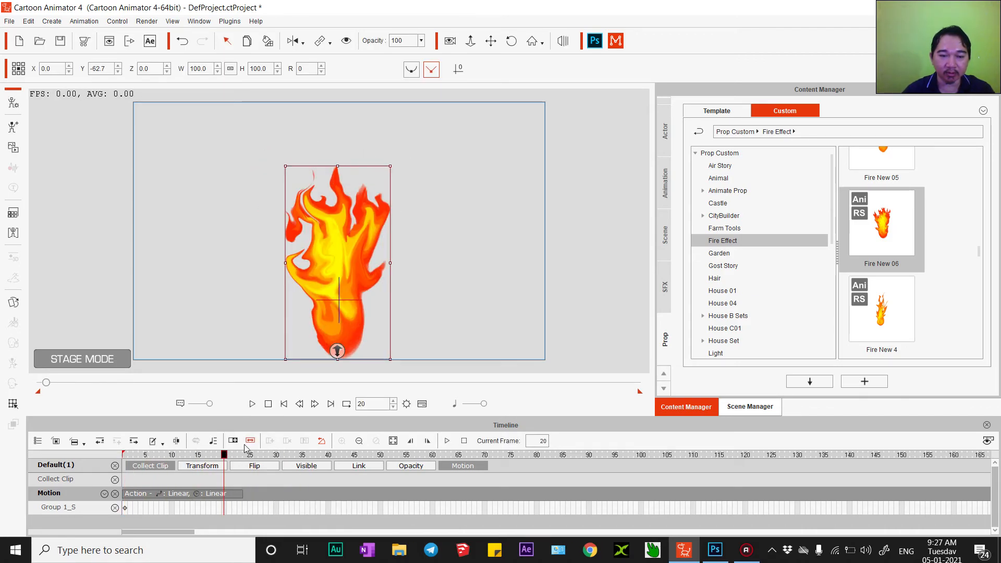
{"action": "scroll", "coordinate": [213, 494], "scroll_direction": "down", "scroll_amount": 5}
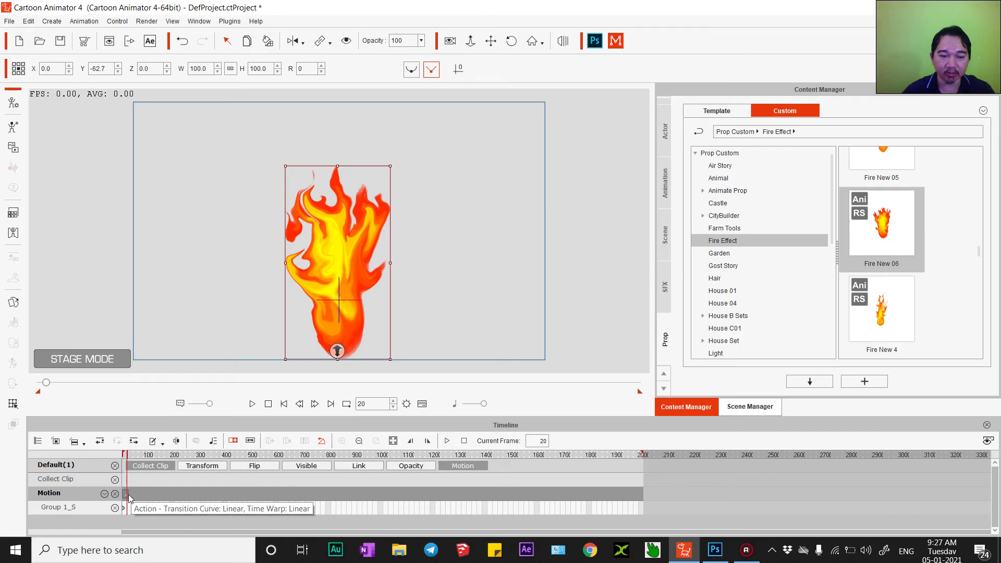
{"action": "left_click_drag", "start_coordinate": [127, 494], "coordinate": [770, 485]}
{"action": "left_click", "coordinate": [269, 404]}
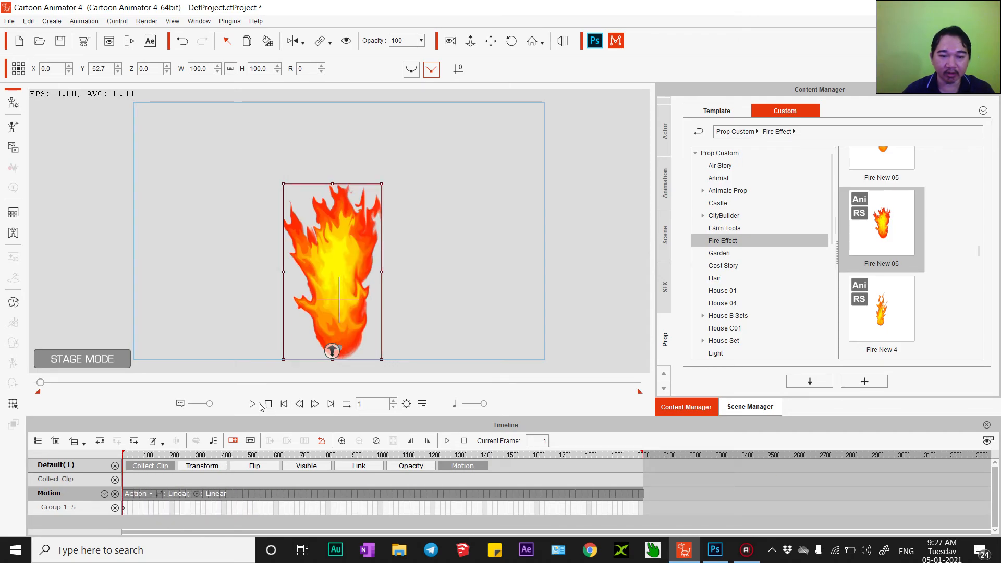
{"action": "left_click", "coordinate": [252, 404]}
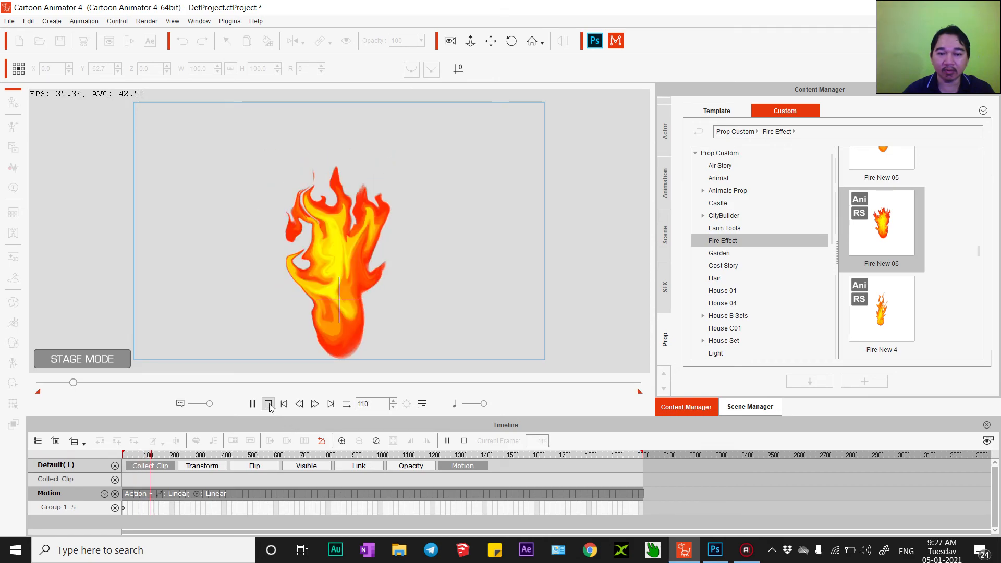
{"action": "left_click", "coordinate": [269, 404]}
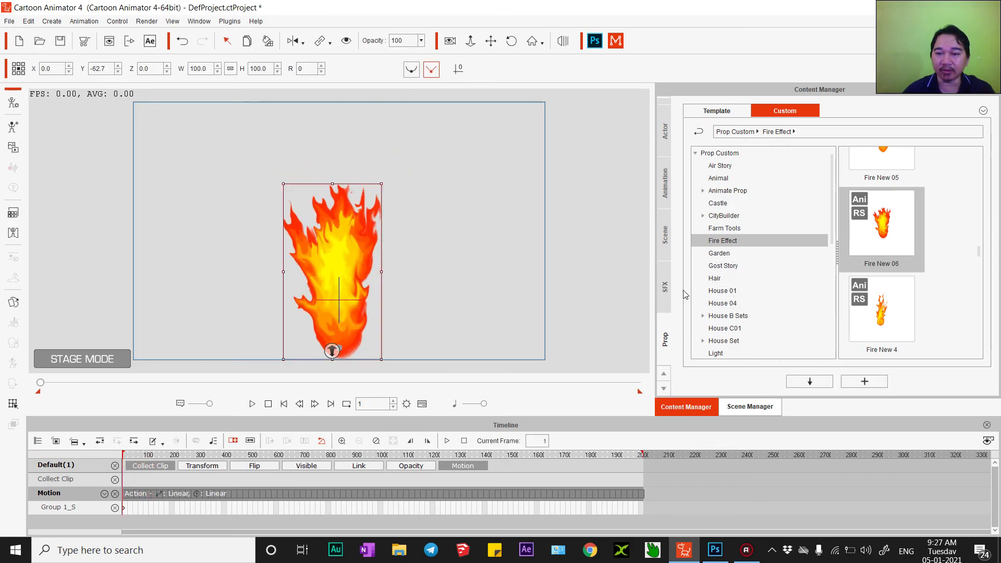
Add the Loge prop from the Fire Effect library, arrange it under the raised flame's base, and play the campfire animation
{"action": "scroll", "coordinate": [729, 302], "scroll_direction": "down", "scroll_amount": 5}
{"action": "scroll", "coordinate": [727, 317], "scroll_direction": "up", "scroll_amount": 5}
{"action": "scroll", "coordinate": [866, 284], "scroll_direction": "down", "scroll_amount": 3}
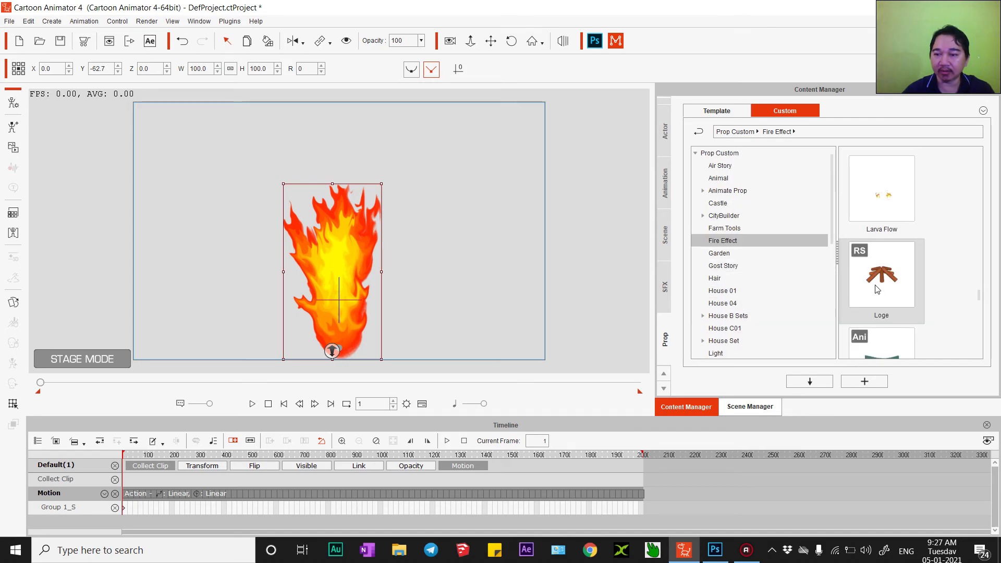
{"action": "left_click_drag", "start_coordinate": [897, 294], "coordinate": [338, 355]}
{"action": "mouse_move", "coordinate": [407, 313]}
{"action": "left_mouse_down"}
{"action": "mouse_move", "coordinate": [405, 346]}
{"action": "mouse_move", "coordinate": [402, 323]}
{"action": "left_mouse_up"}
{"action": "left_click_drag", "start_coordinate": [337, 361], "coordinate": [383, 309]}
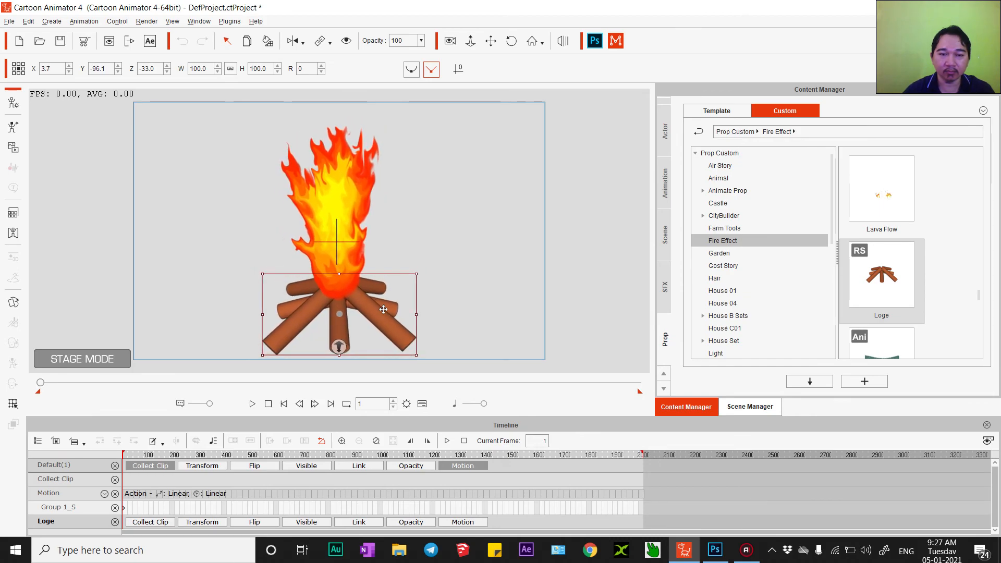
{"action": "left_click", "coordinate": [252, 404]}
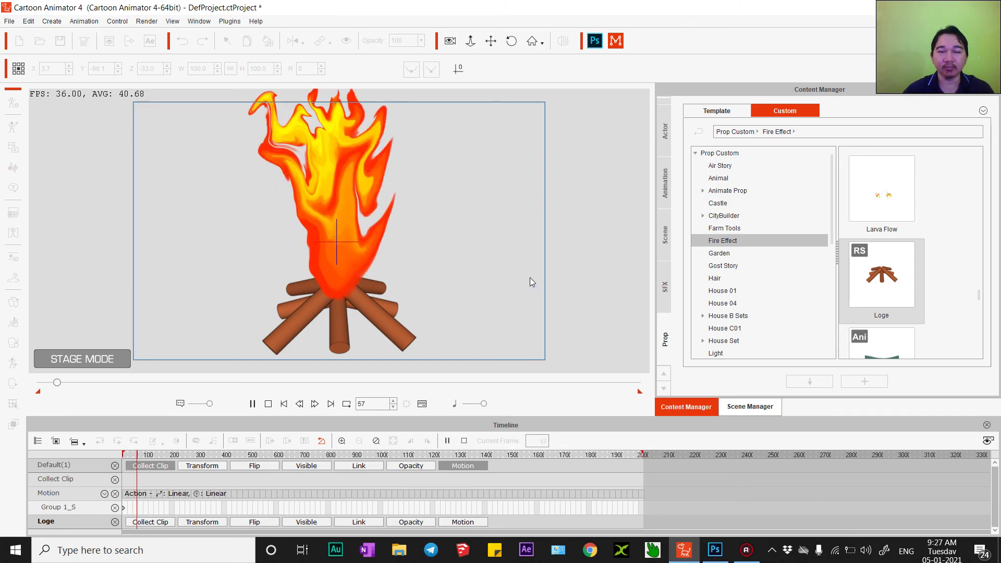